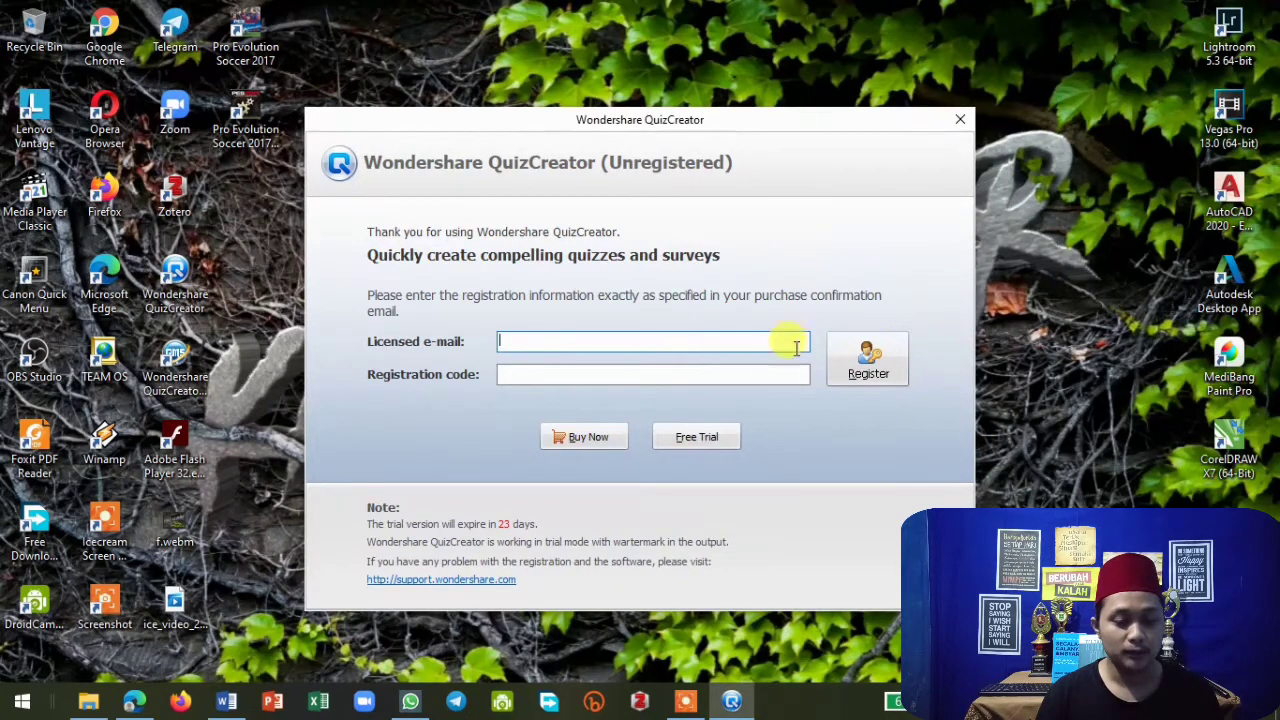
Continue with the free trial and create a new quiz.
left_click(702, 439)
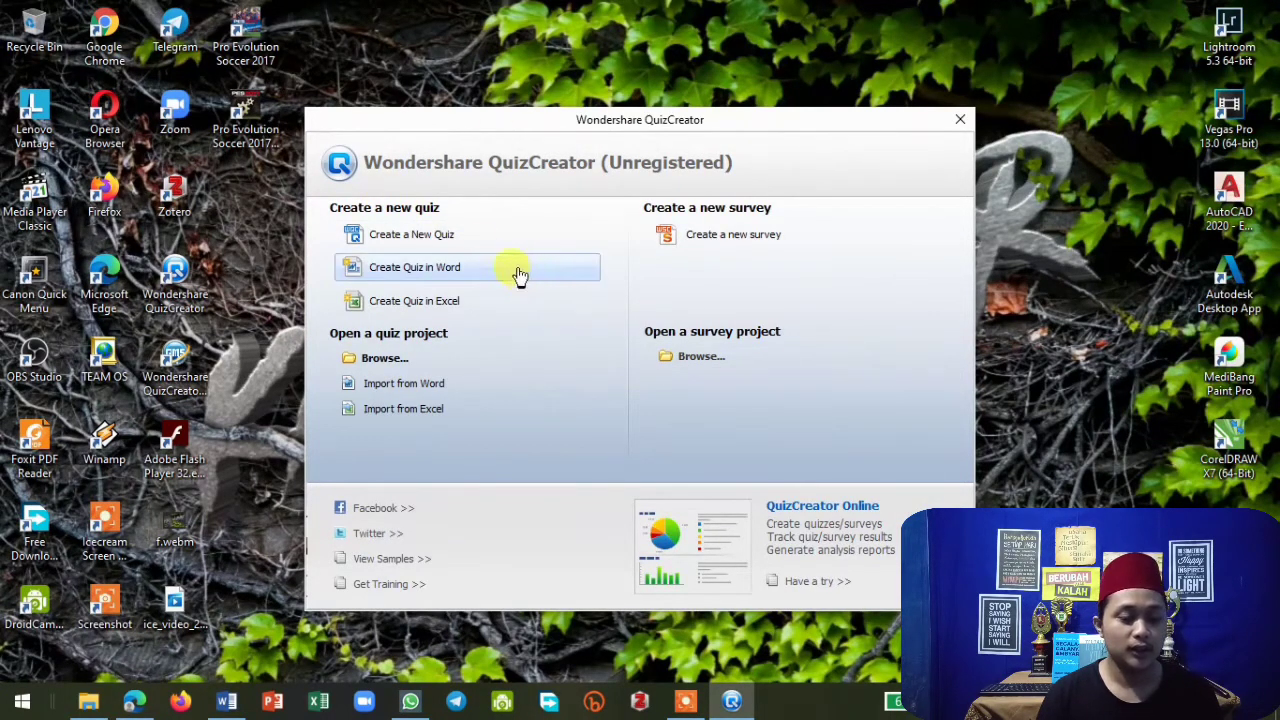
left_click(428, 242)
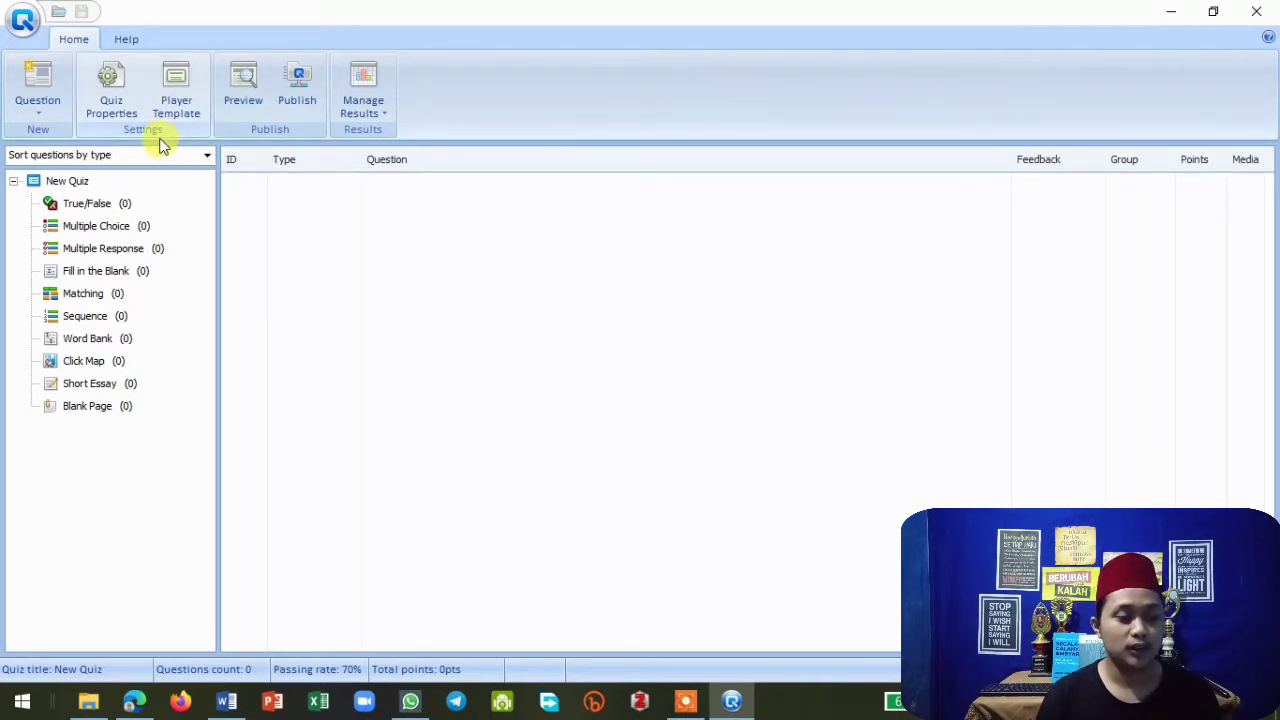
Open the quiz properties and set the quiz title to Soal Ujian Akhir Semester Teknologi Informasi dan Komunikasi.
left_click(115, 100)
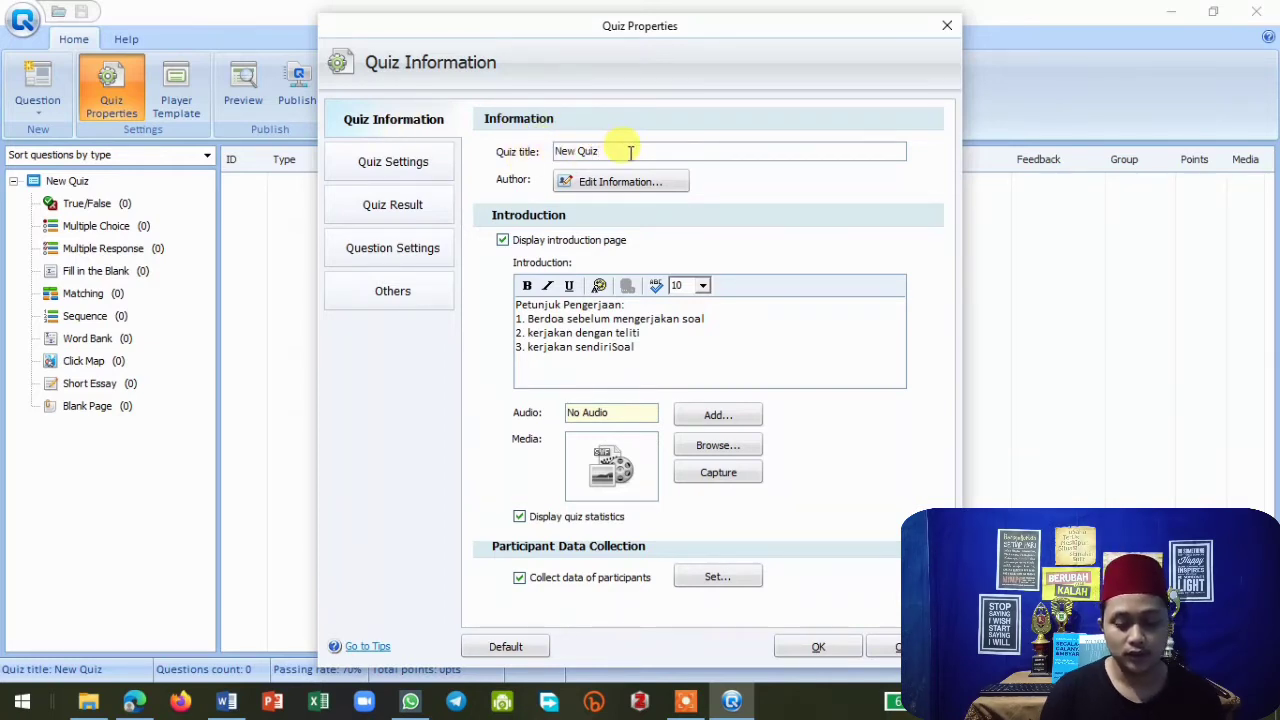
key("BackSpace")
key("BackSpace")
key("BackSpace")
key("BackSpace")
key("BackSpace")
key("BackSpace")
key("BackSpace")
key("BackSpace")
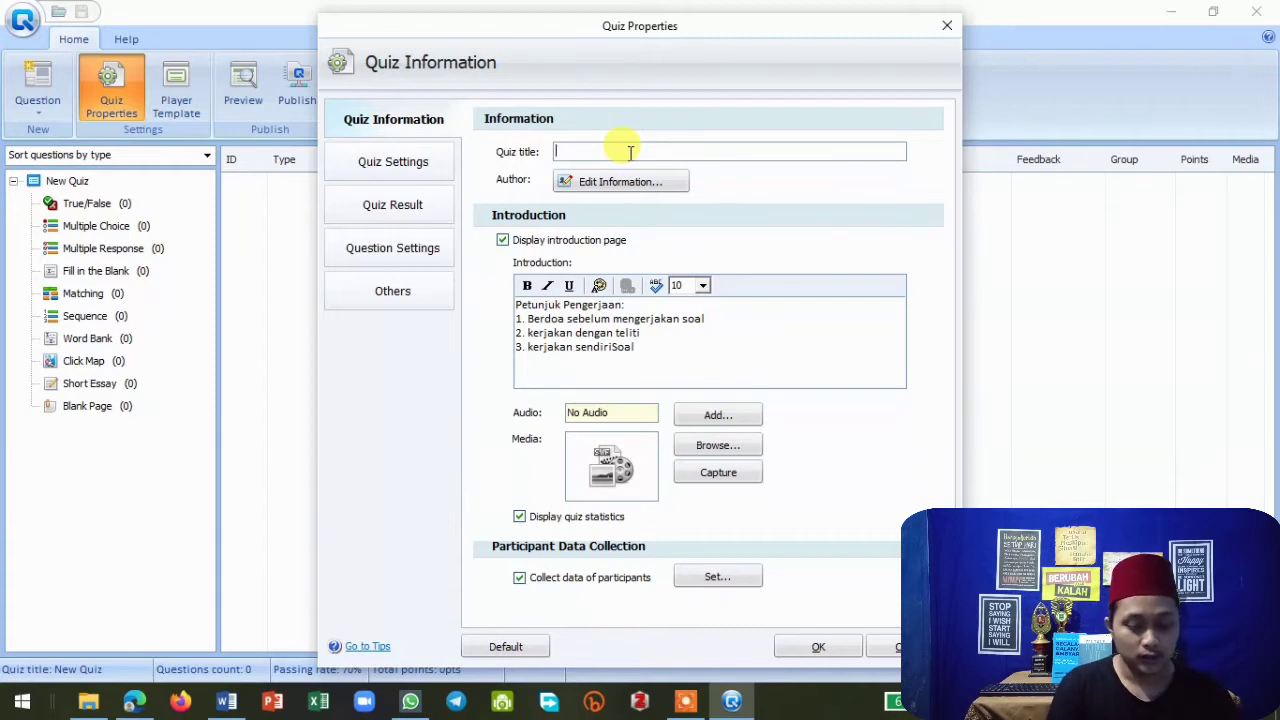
type("Soal")
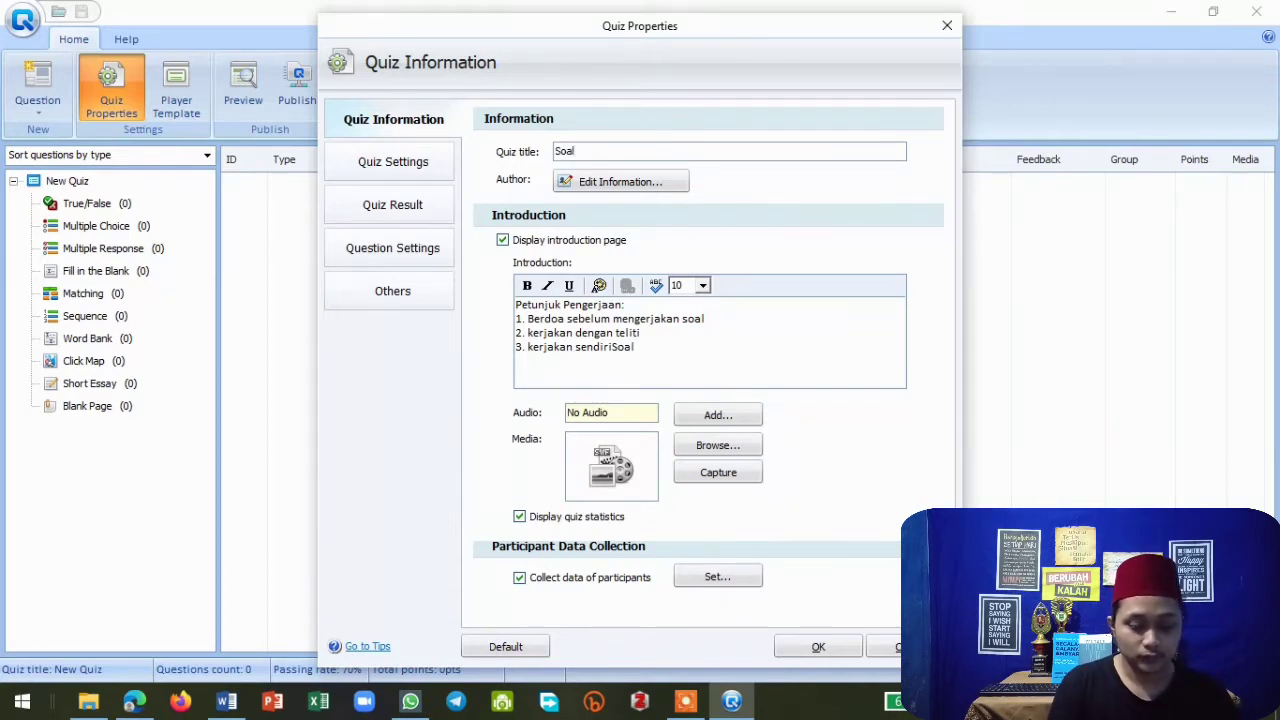
type(" Ujian Akhi")
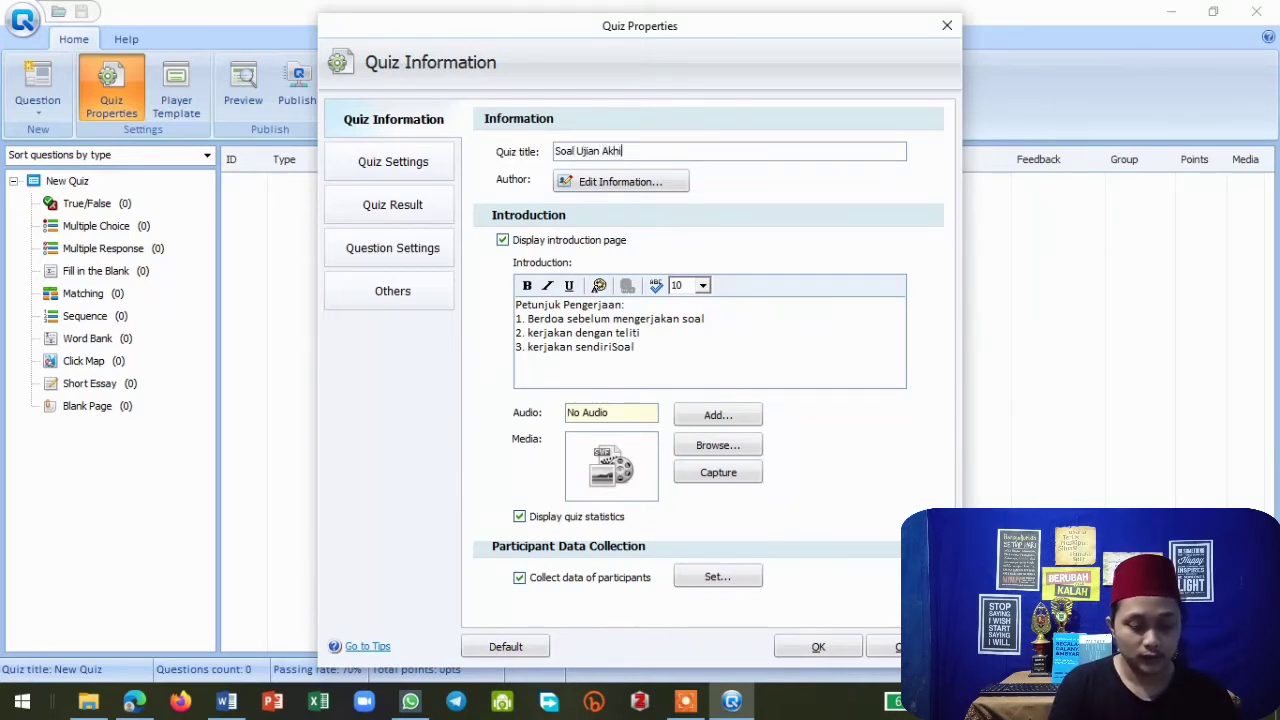
type("r Semest")
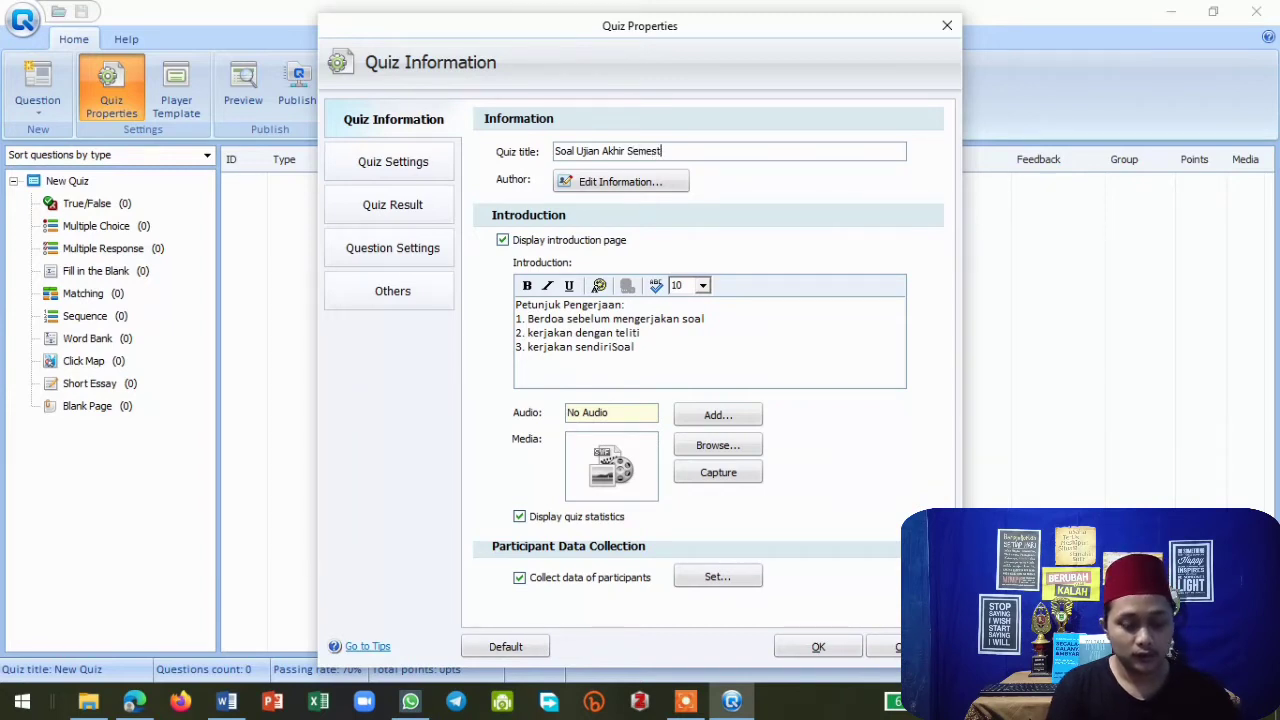
type("er")
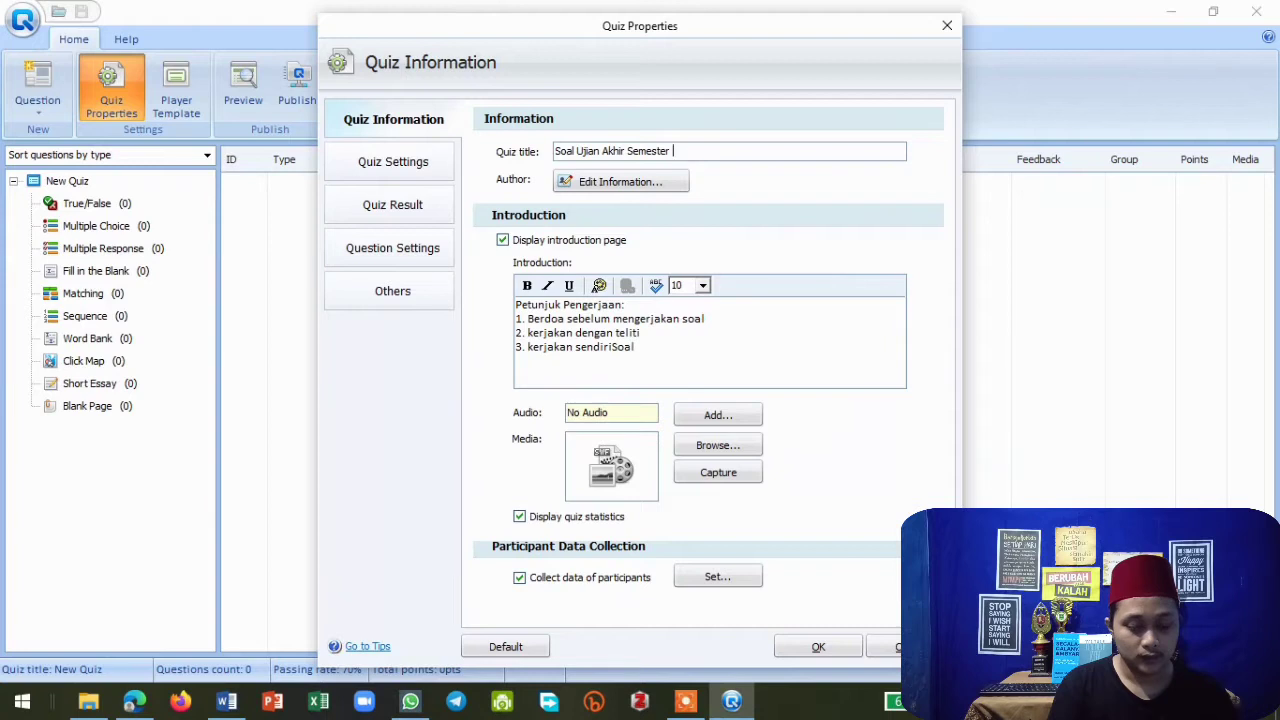
type(" Teknologi Infor")
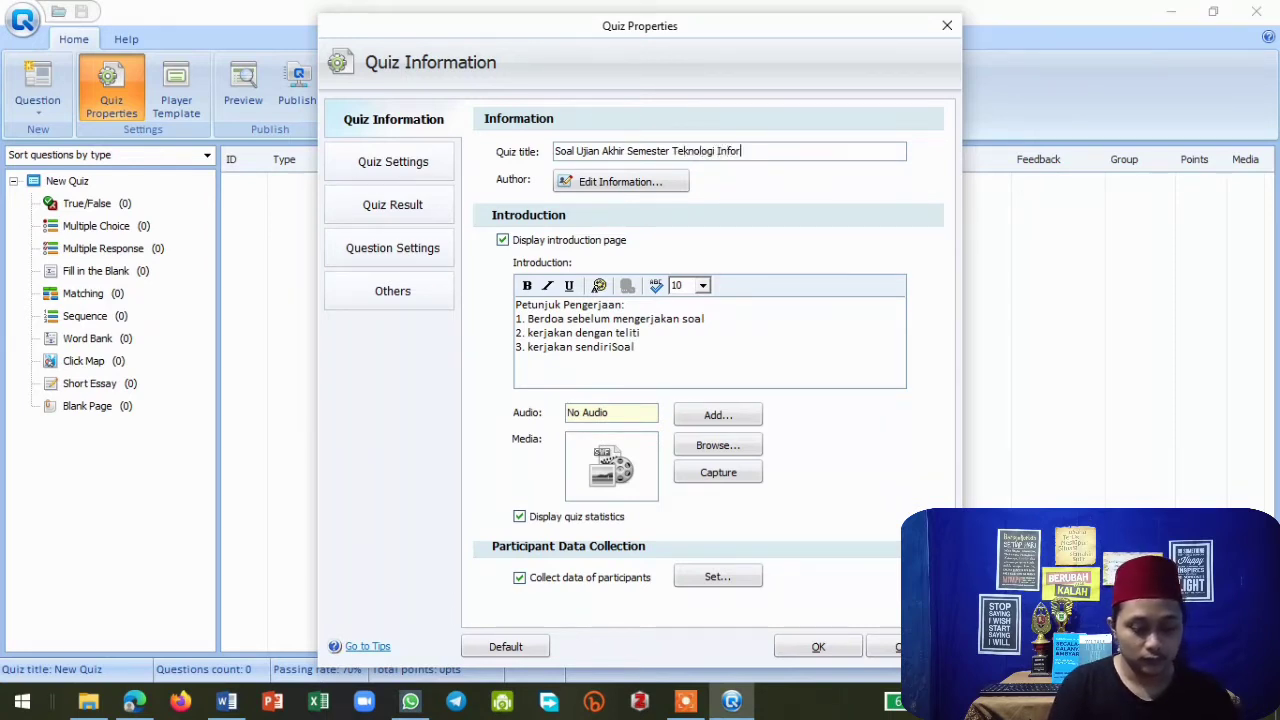
type("masi")
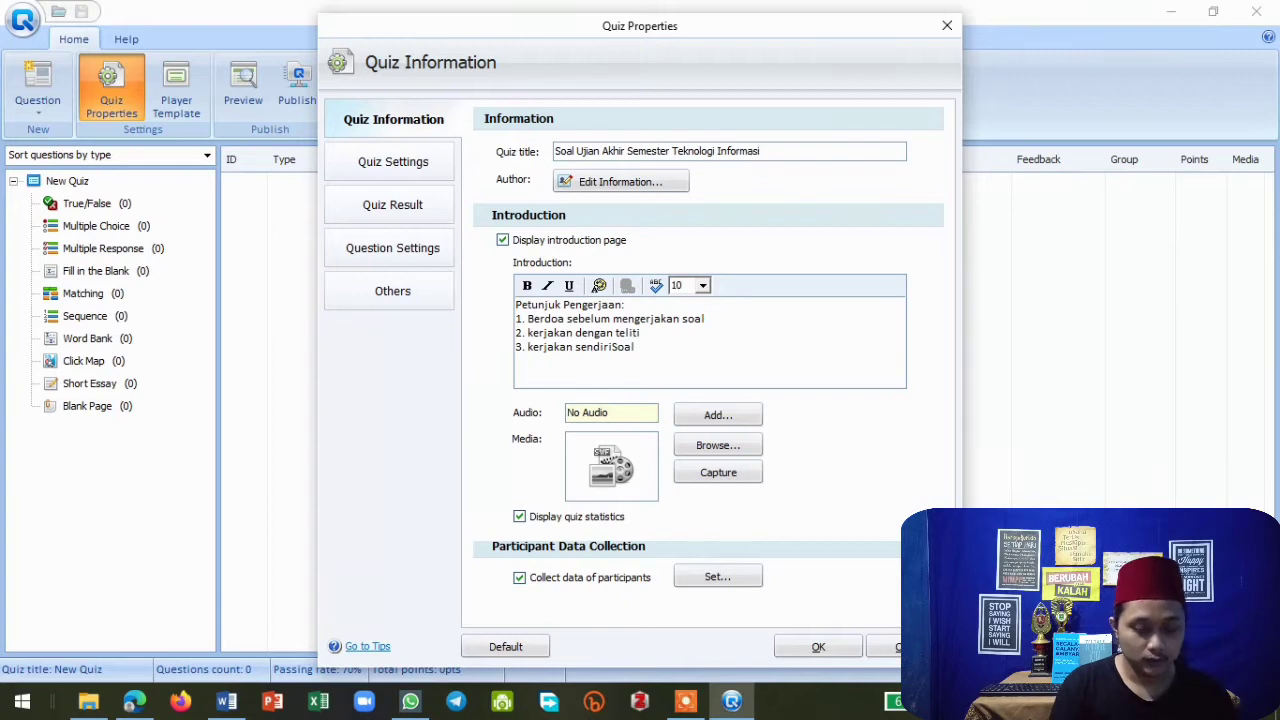
type(" dan Komuk")
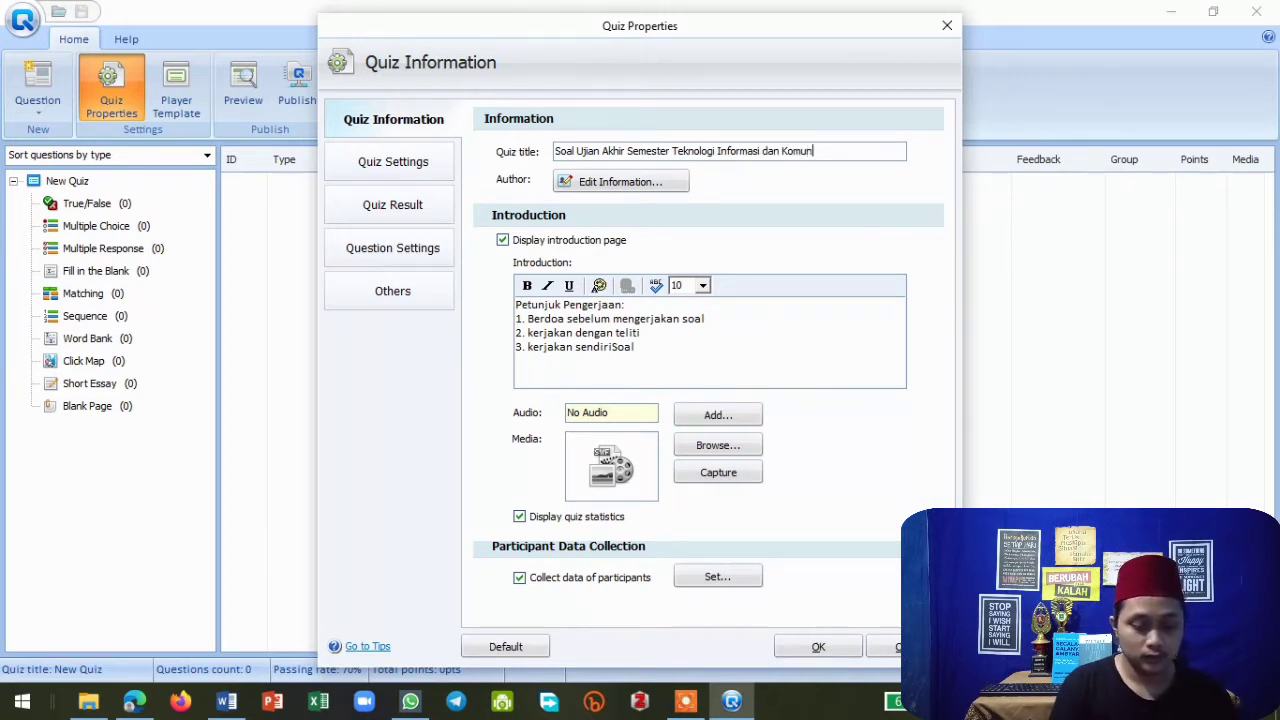
type("ikasi")
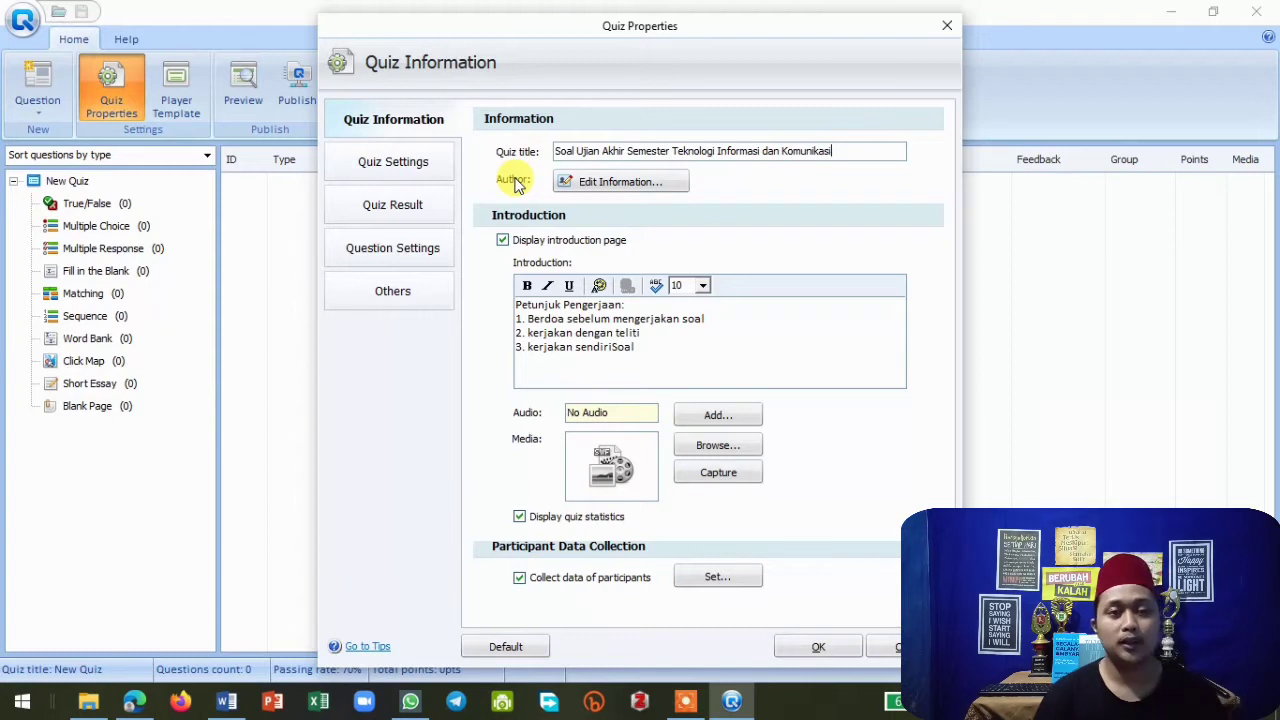
Open the author information and replace the author field with the author's name and the e-mail field with their e-mail address.
left_click(621, 184)
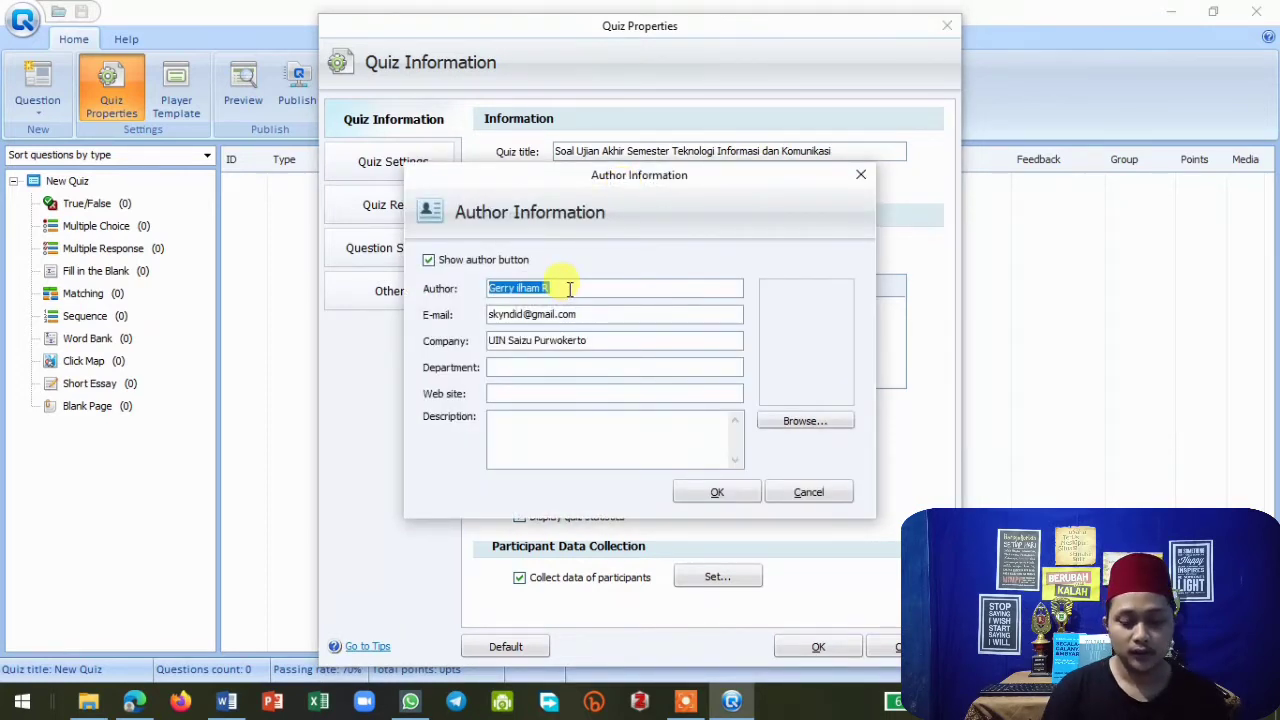
key("BackSpace")
type("Muamal")
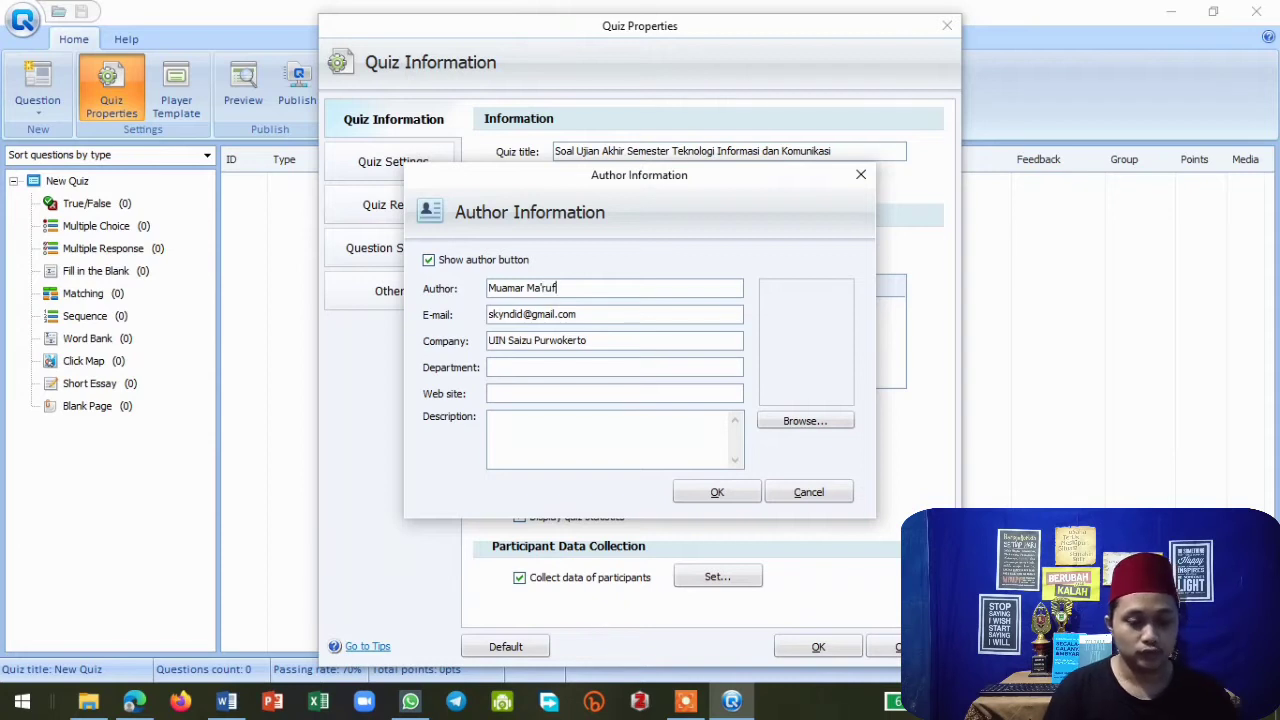
left_click_drag(578, 316, 467, 322)
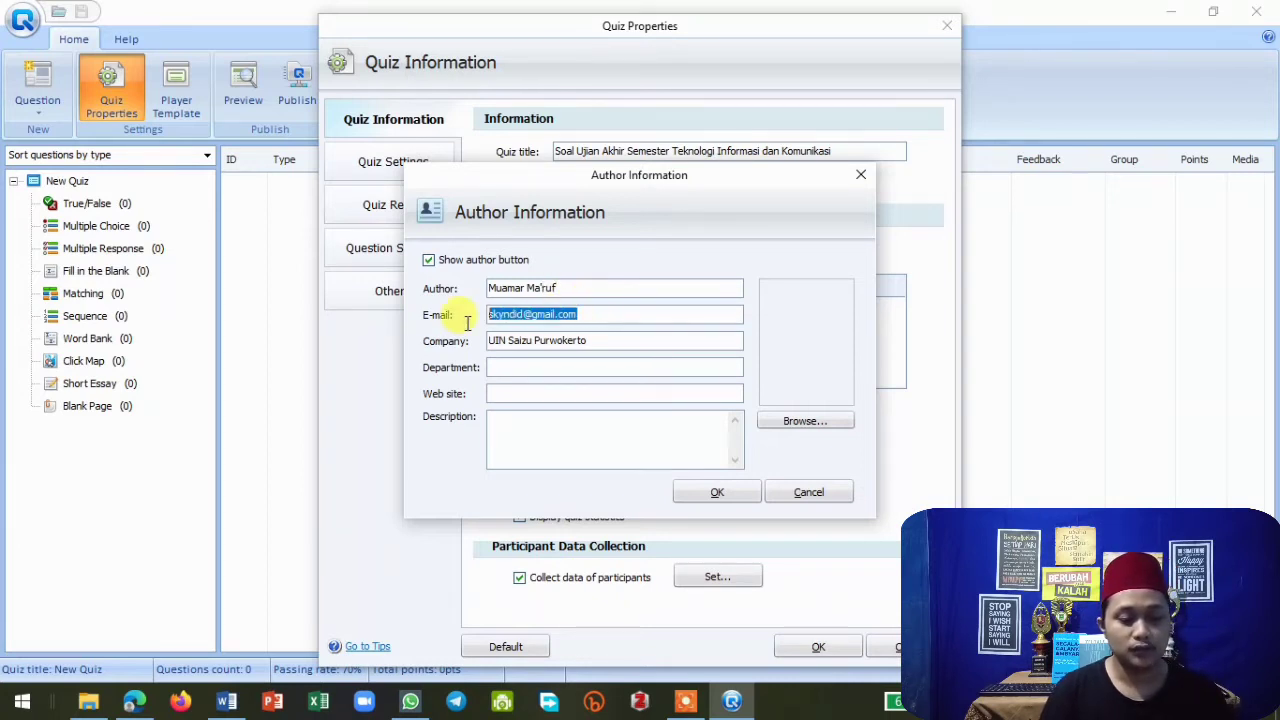
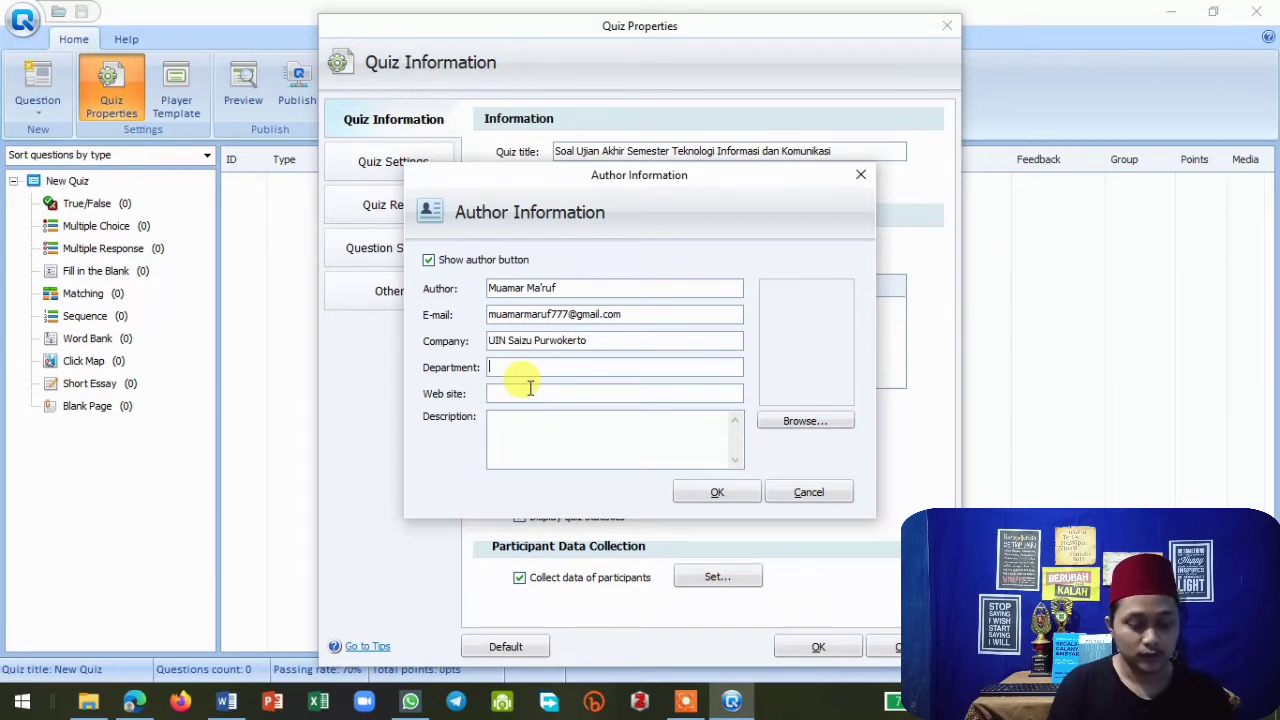
Set the author's department to Teknologi Informasi Komunikasi.
type("Teknolo")
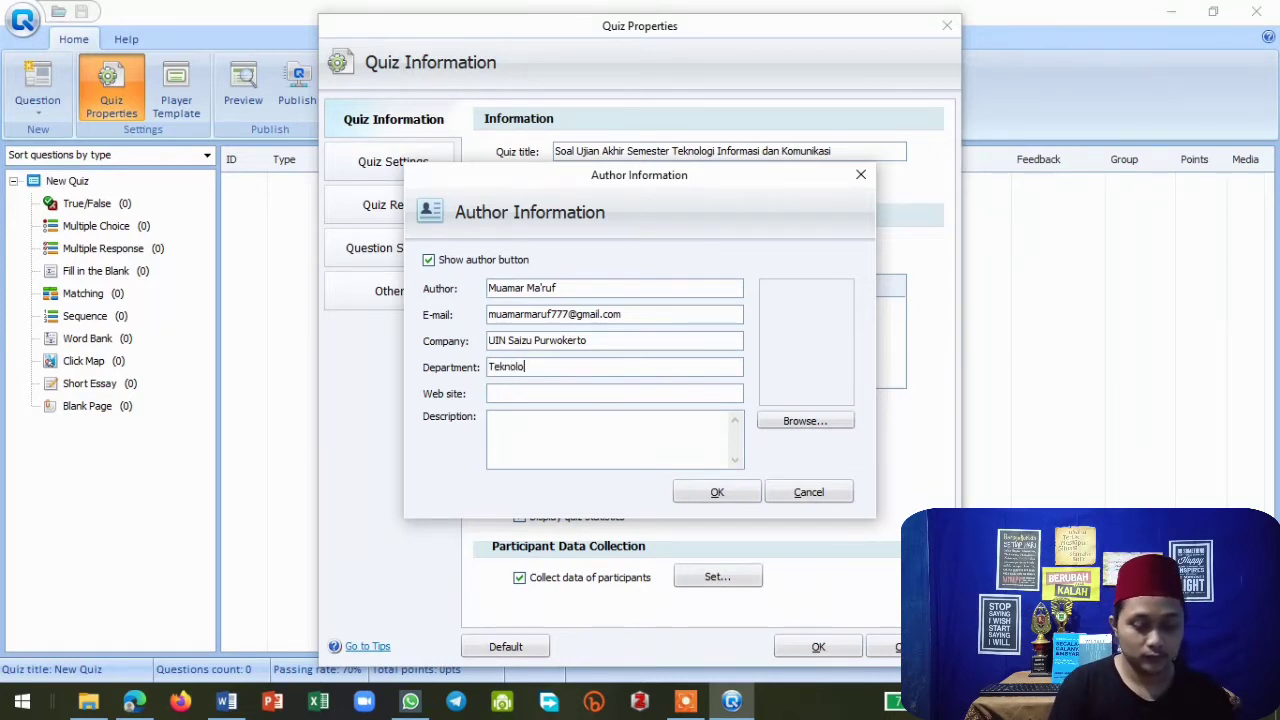
type("gi")
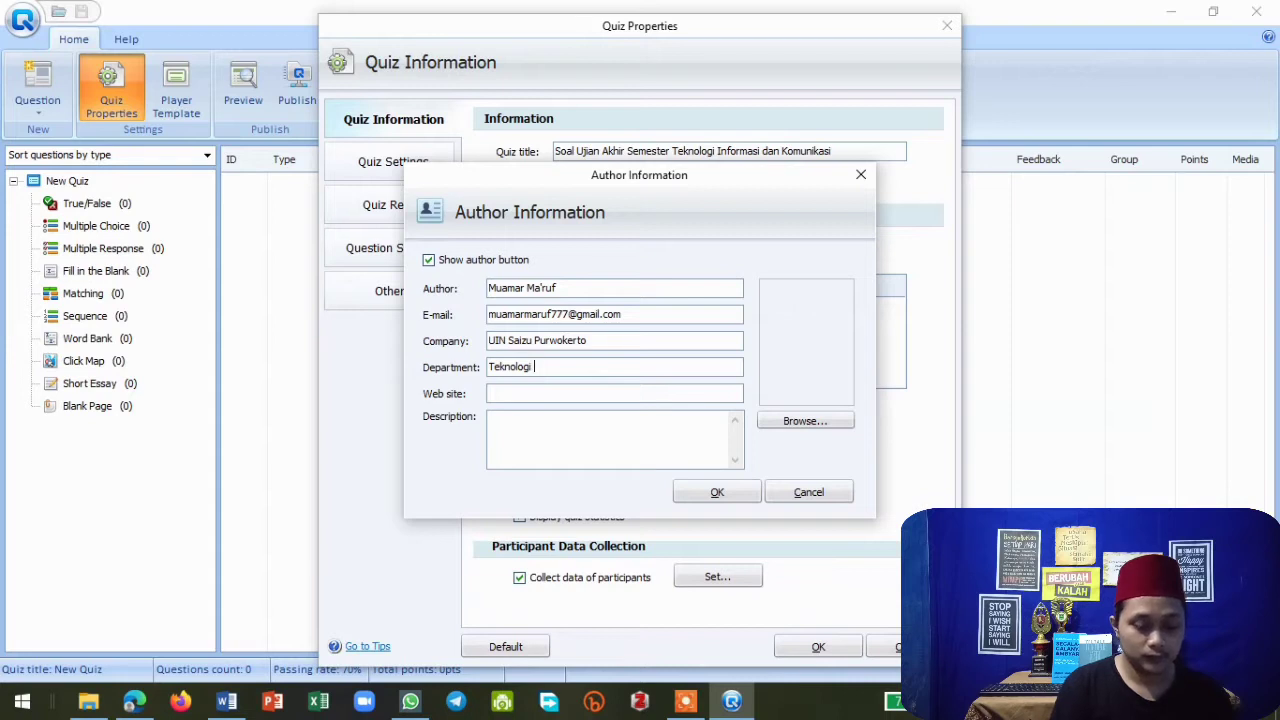
type("uInformasi")
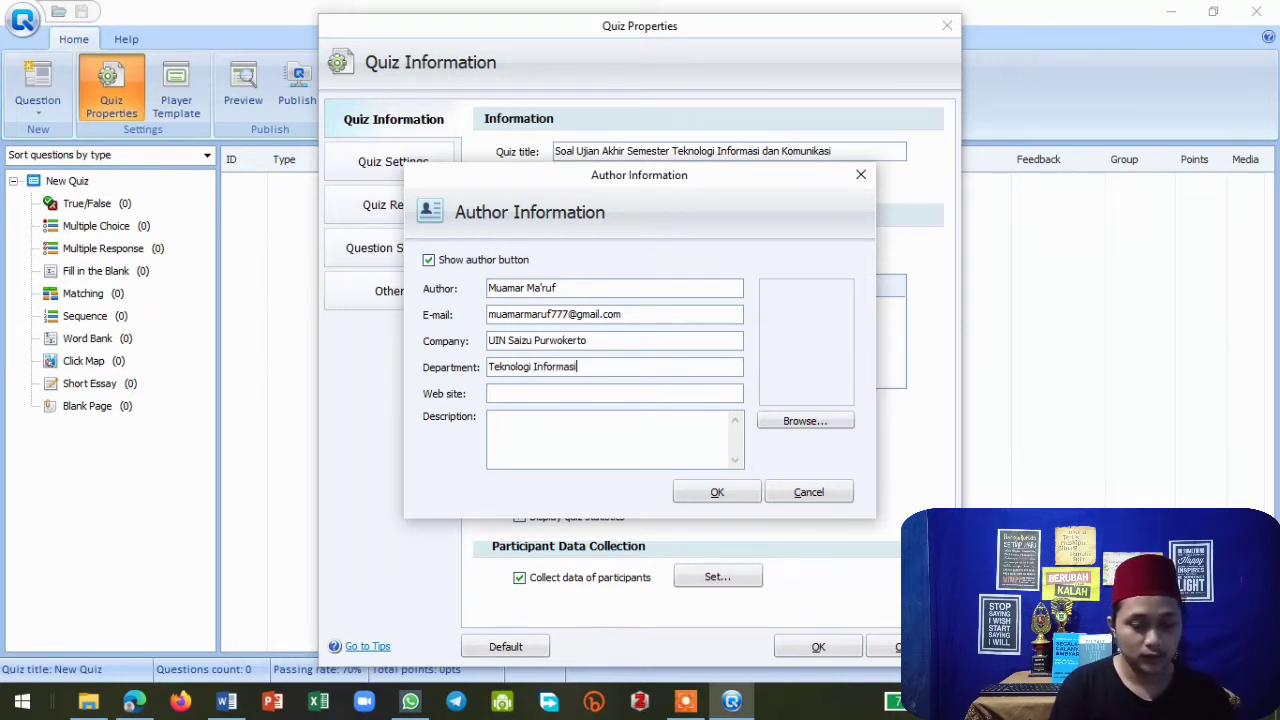
type(" Komunikasi")
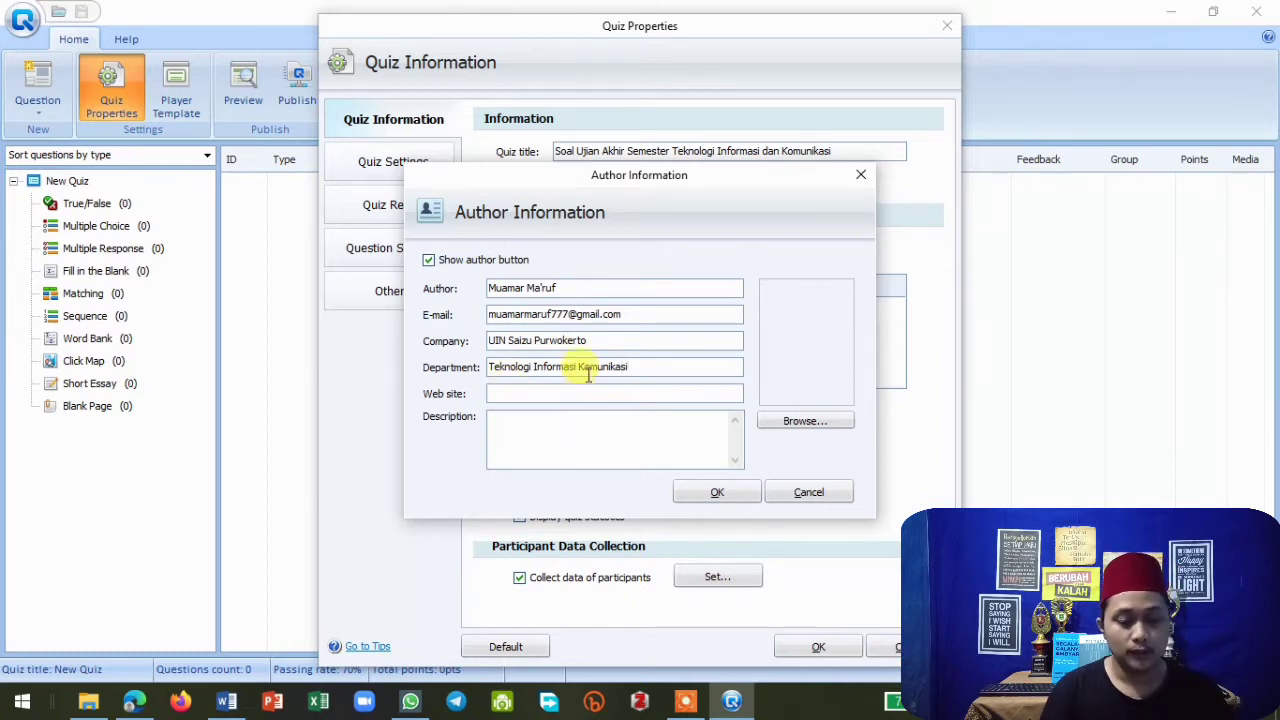
Add the picture 20210225_114851.jpg from Pictures as the author photo and confirm the author information.
left_click(806, 422)
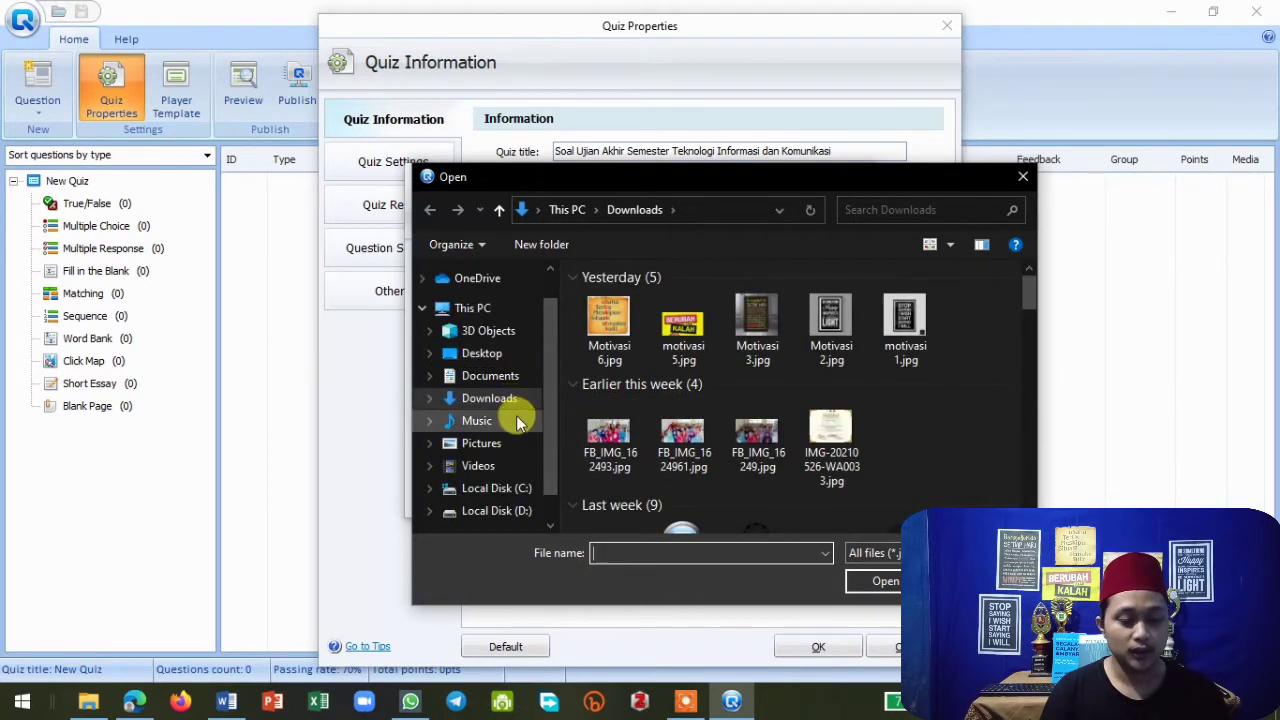
left_click(500, 441)
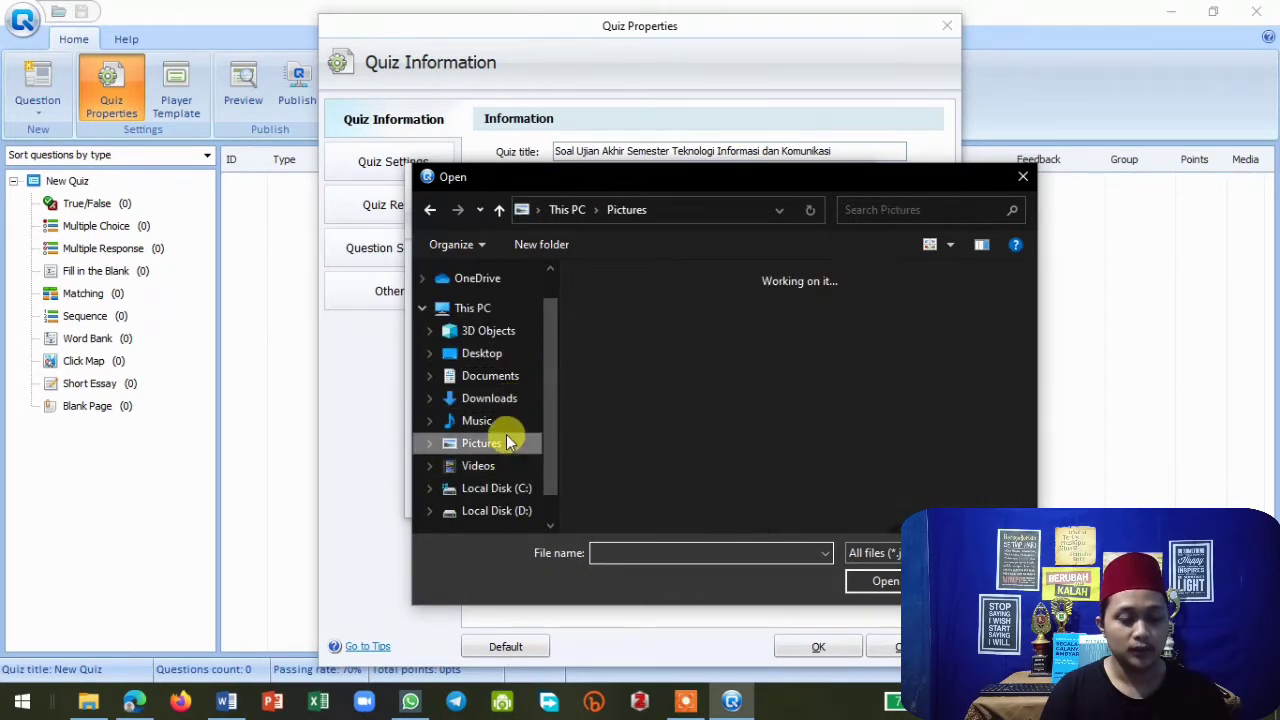
scroll(799, 379, "down", 1)
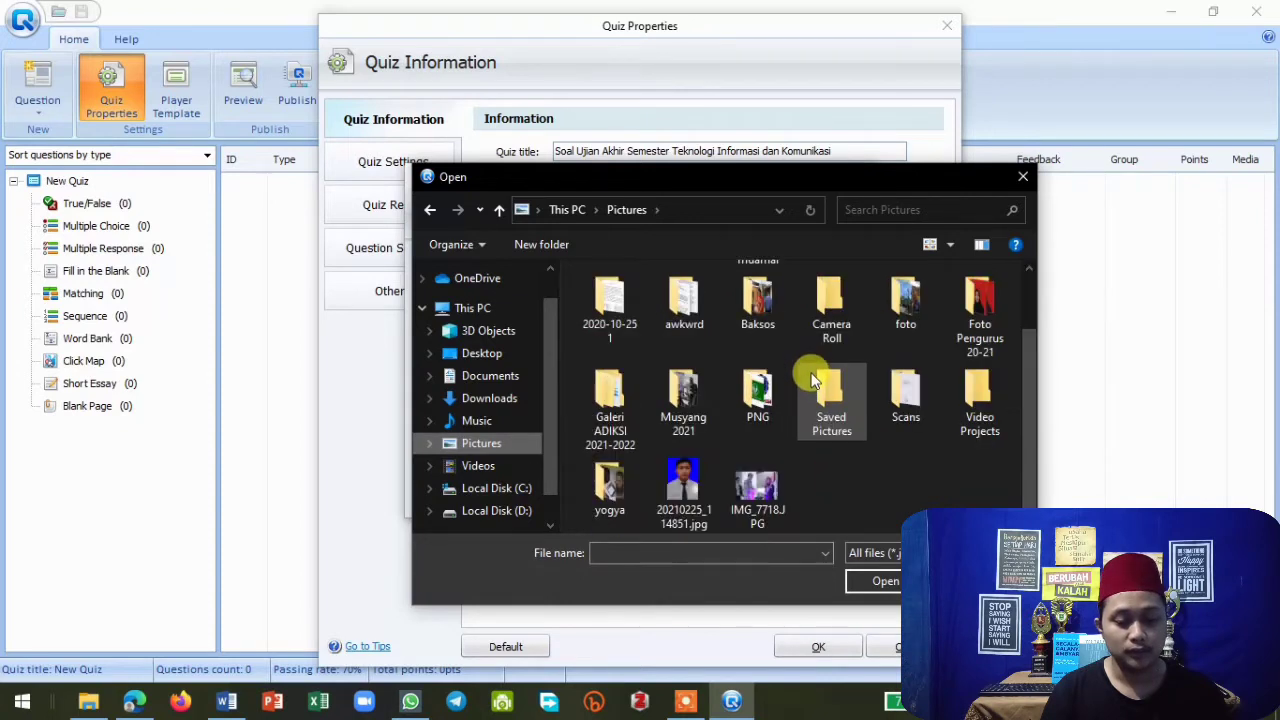
left_click(690, 487)
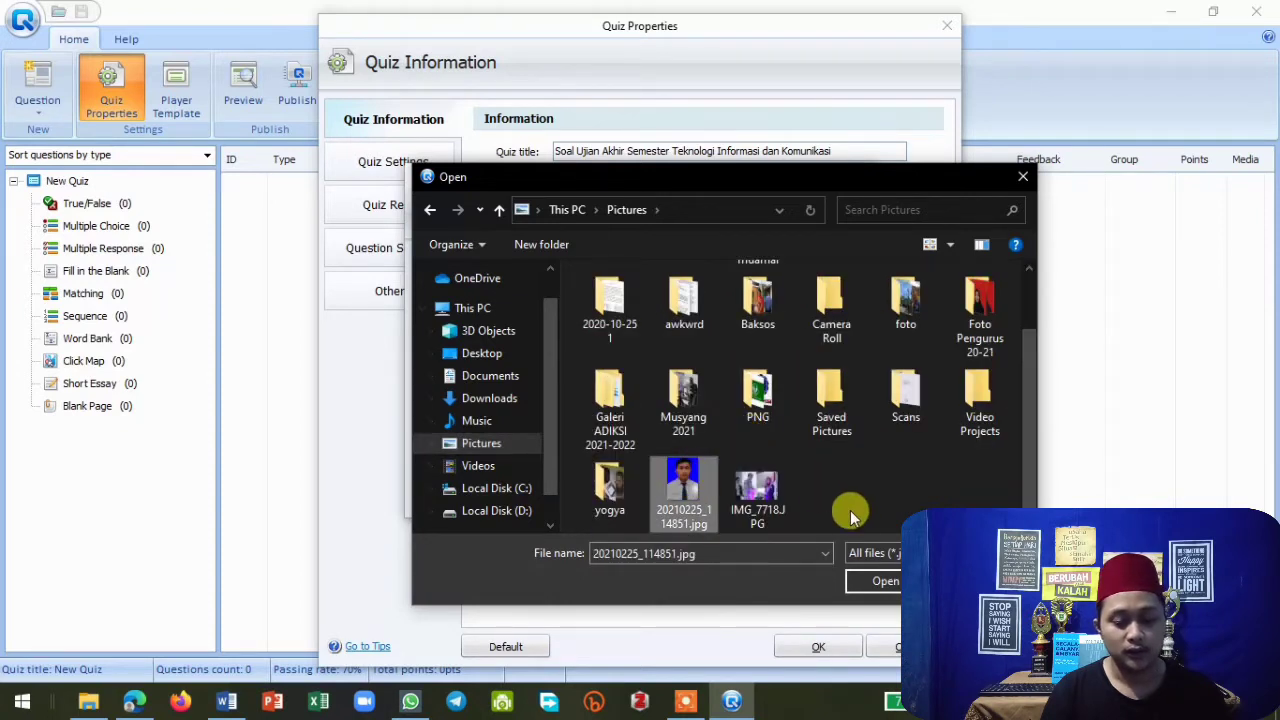
left_click(881, 579)
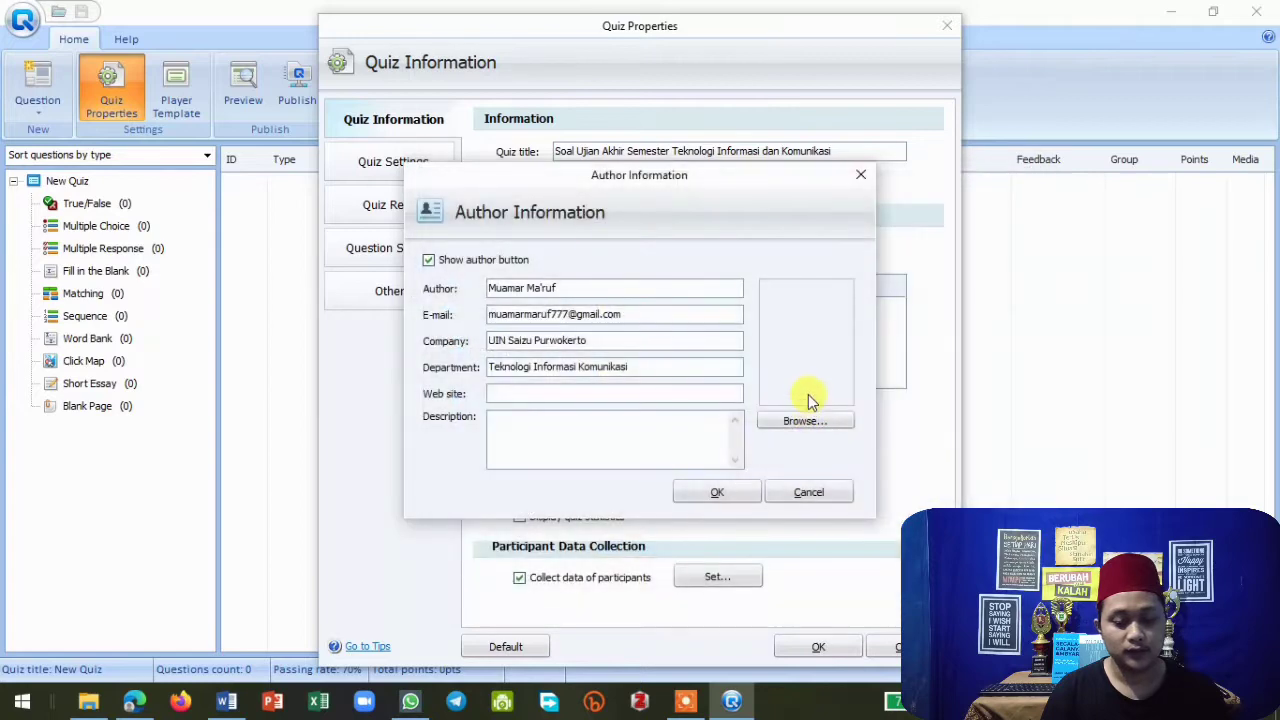
left_click(730, 495)
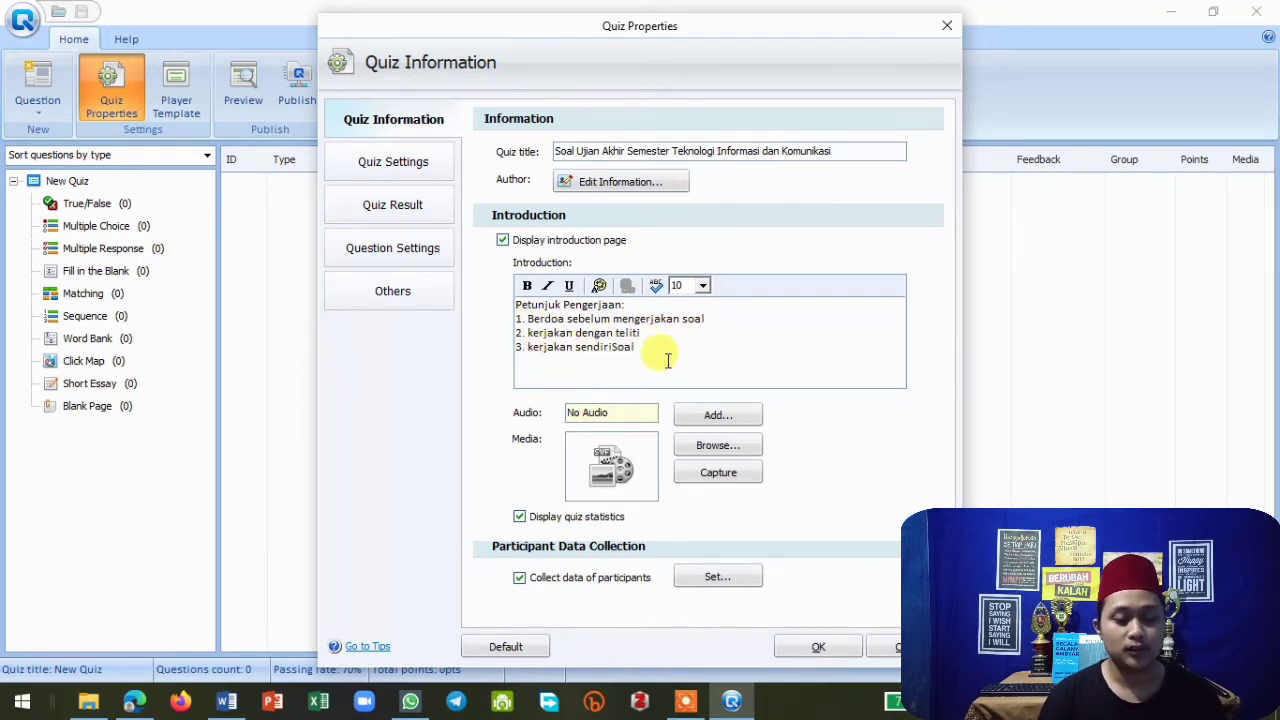
Change the third introduction line to read "3. kerjakan soal dengan mandiri".
key("BackSpace")
key("BackSpace")
key("BackSpace")
key("BackSpace")
key("BackSpace")
key("BackSpace")
key("BackSpace")
key("BackSpace")
key("BackSpace")
key("BackSpace")
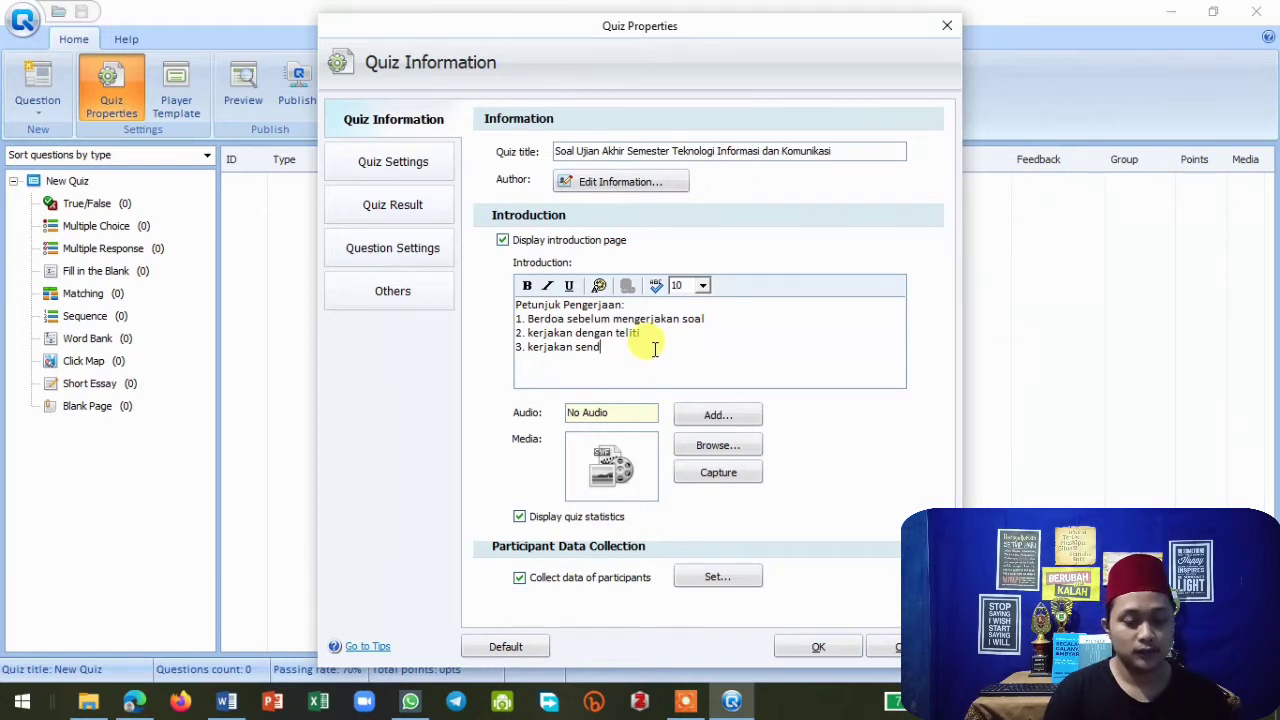
type("soa")
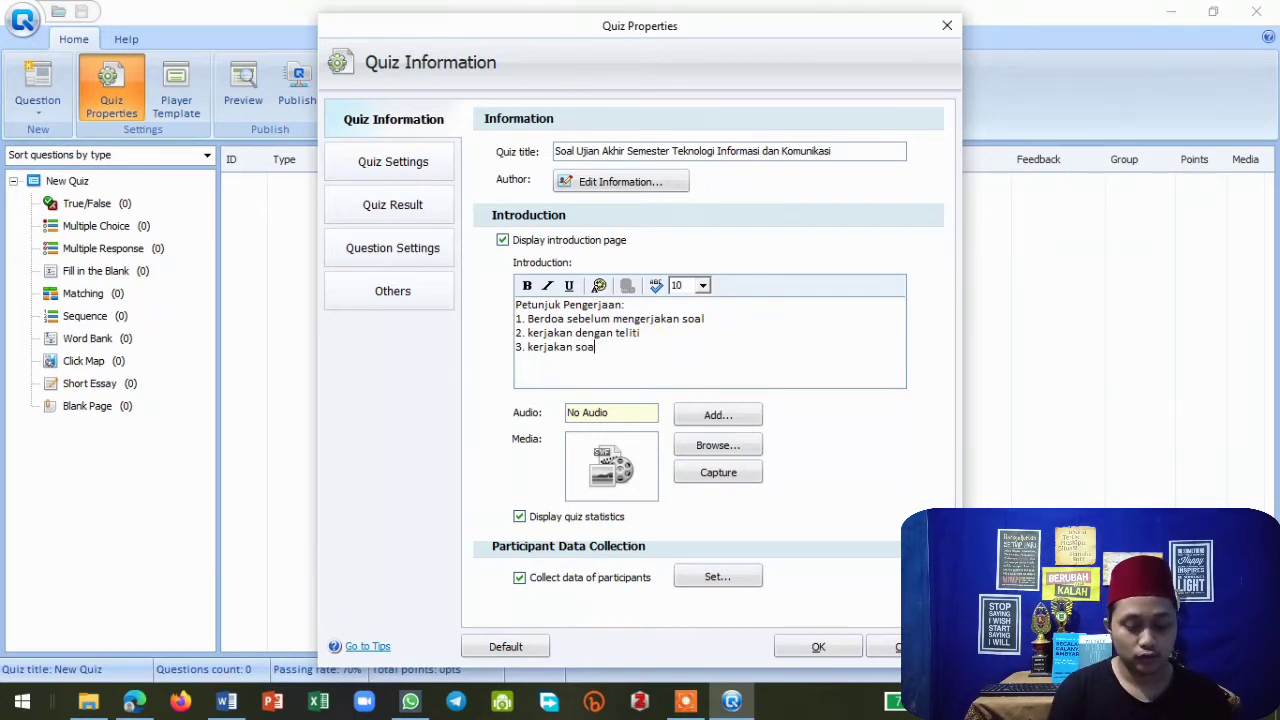
type("l dengan")
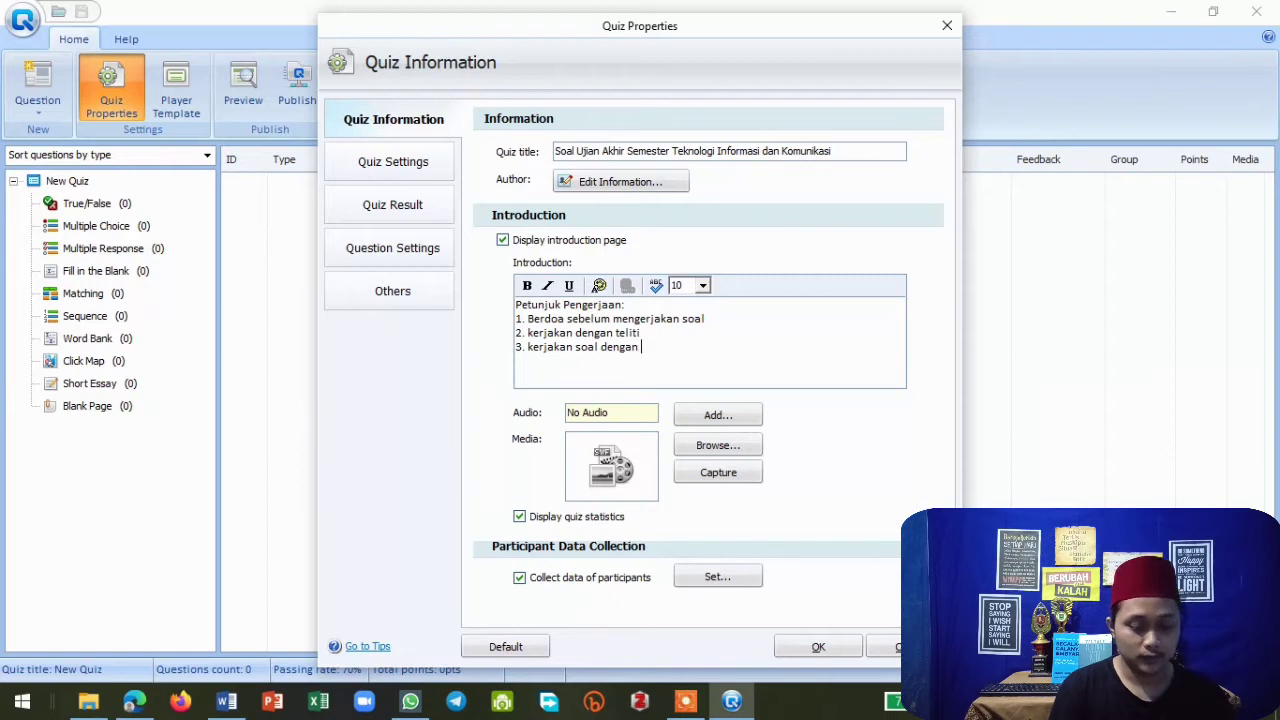
type(" mandiri")
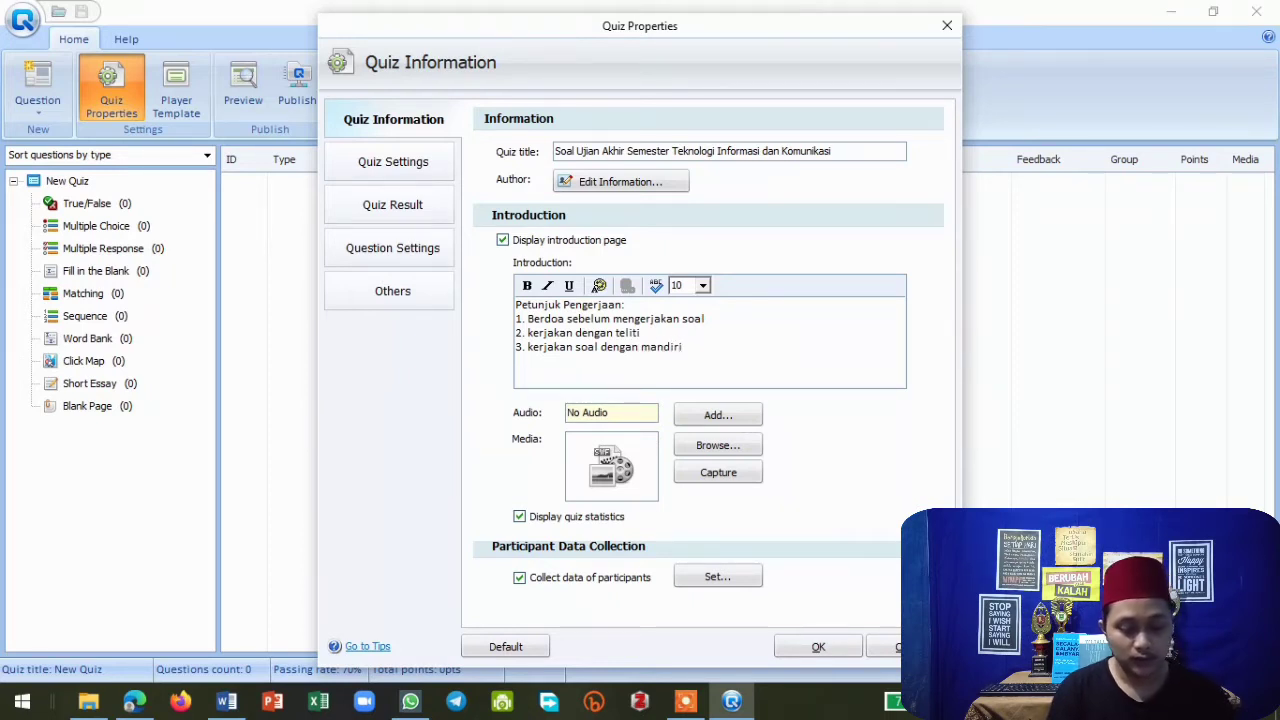
Add a fourth introduction line reading "4. waktu pengerjaan 60 menit".
key("Return")
type("4. w")
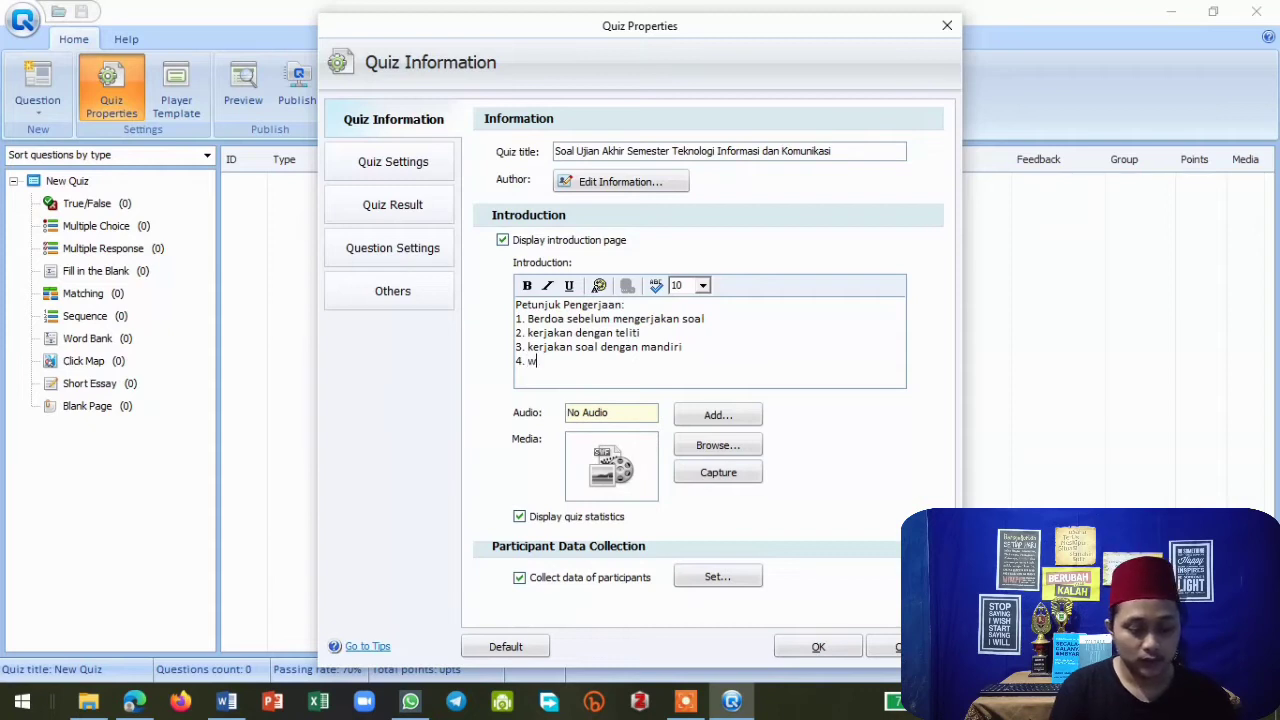
type("aktu ")
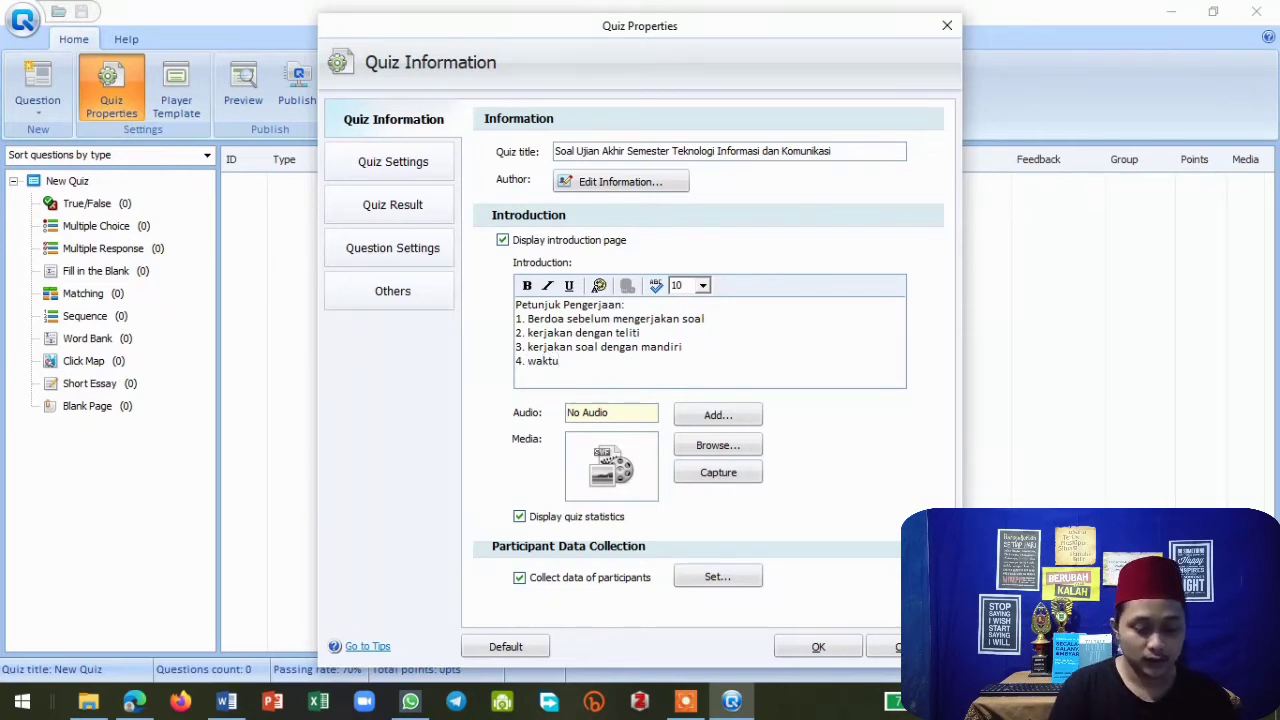
type("pengerjaan")
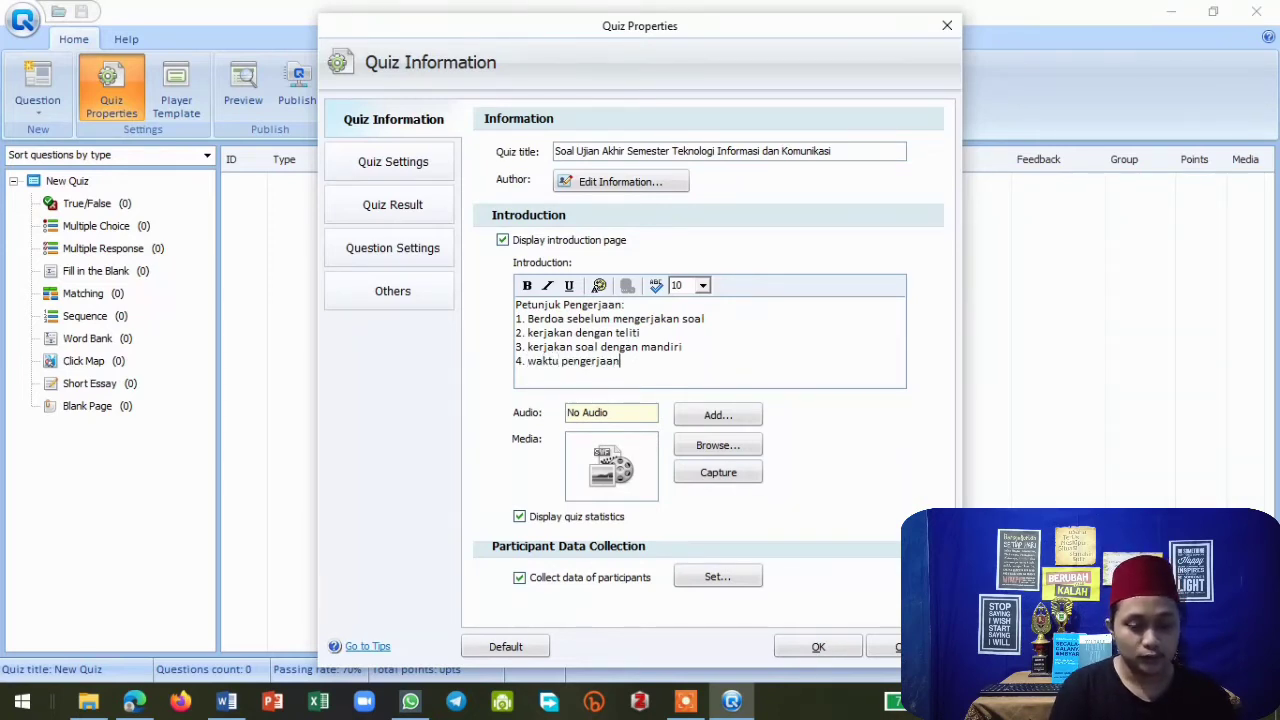
type(" 6")
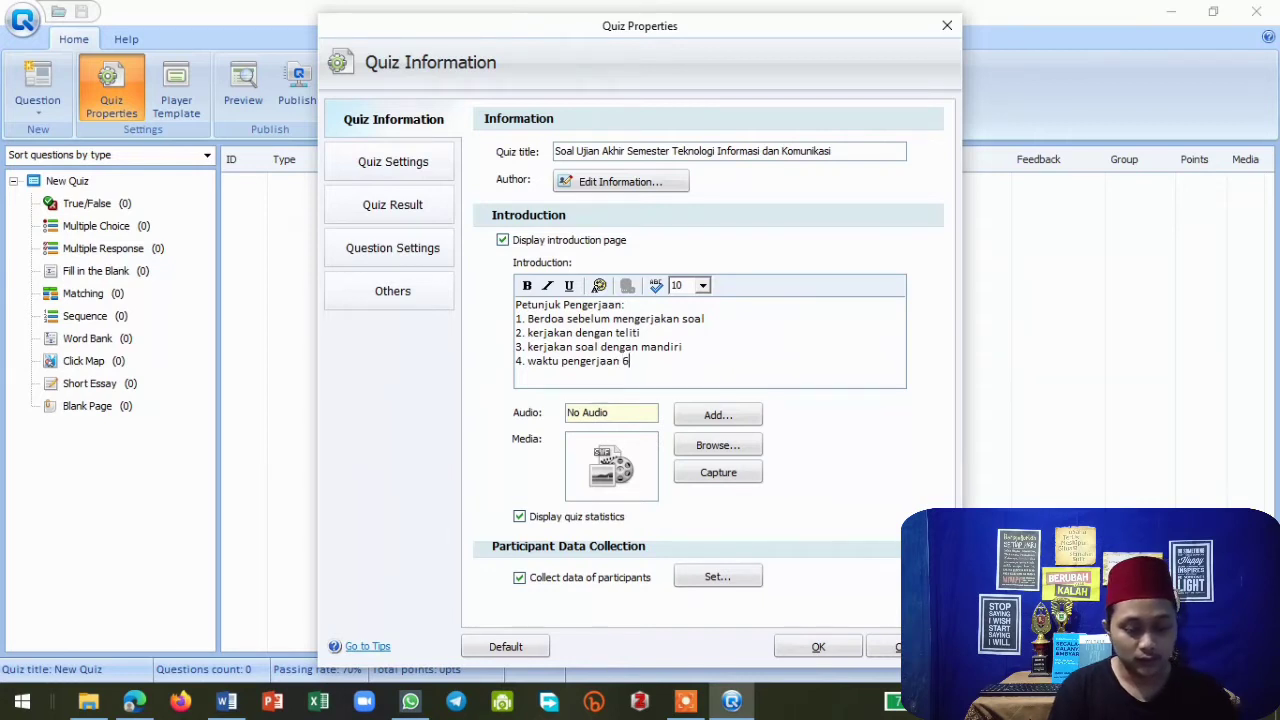
type("0 menit")
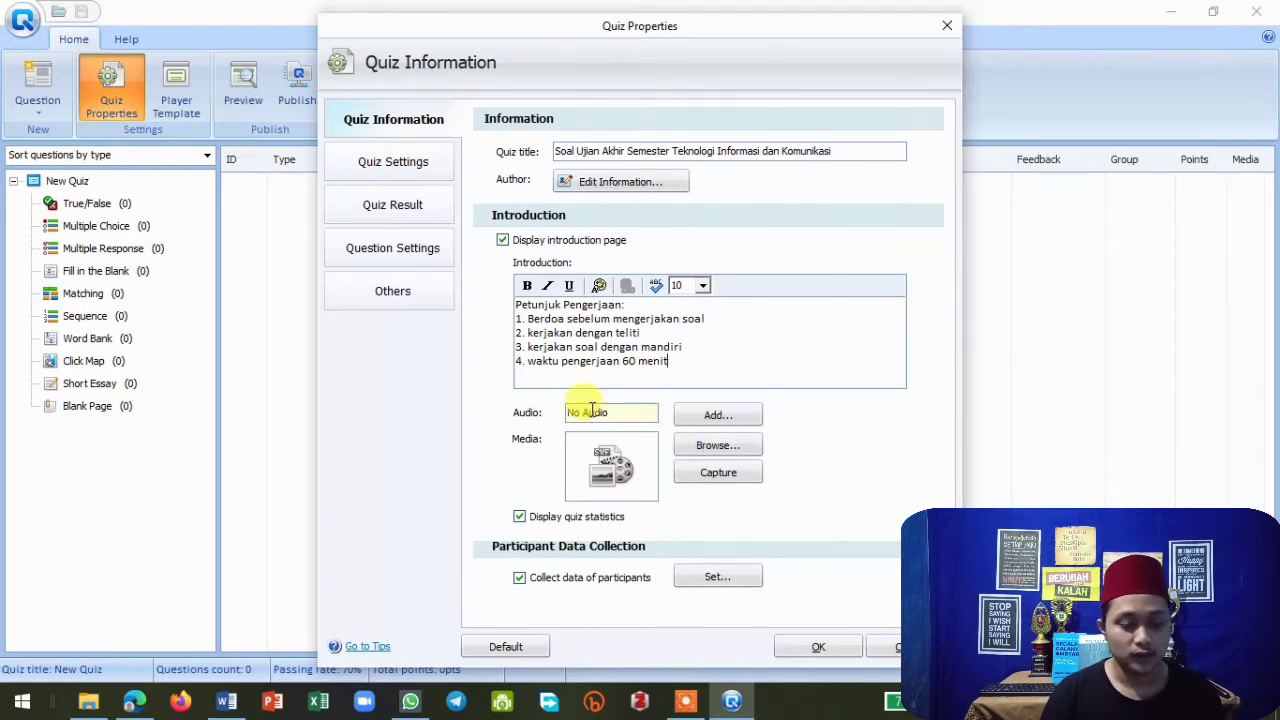
In the quiz settings, enable the time limit and confirm ending the quiz after 60 minutes.
left_click(405, 168)
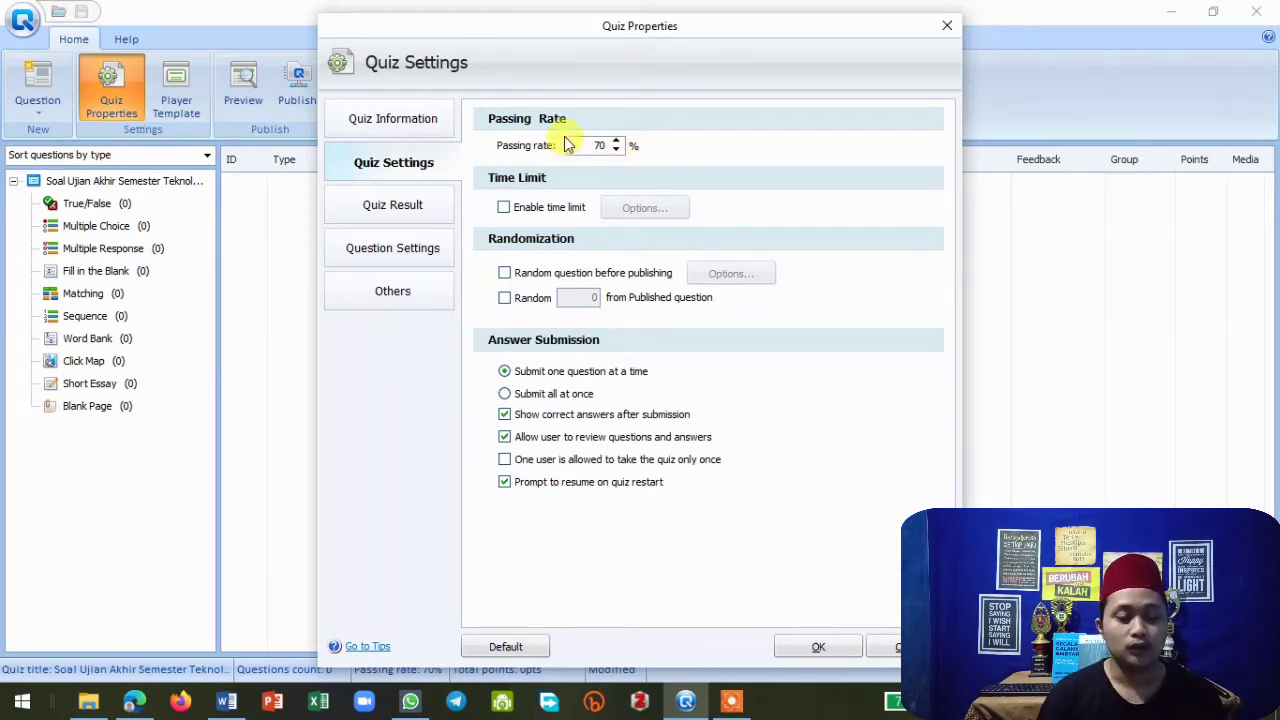
left_click(504, 208)
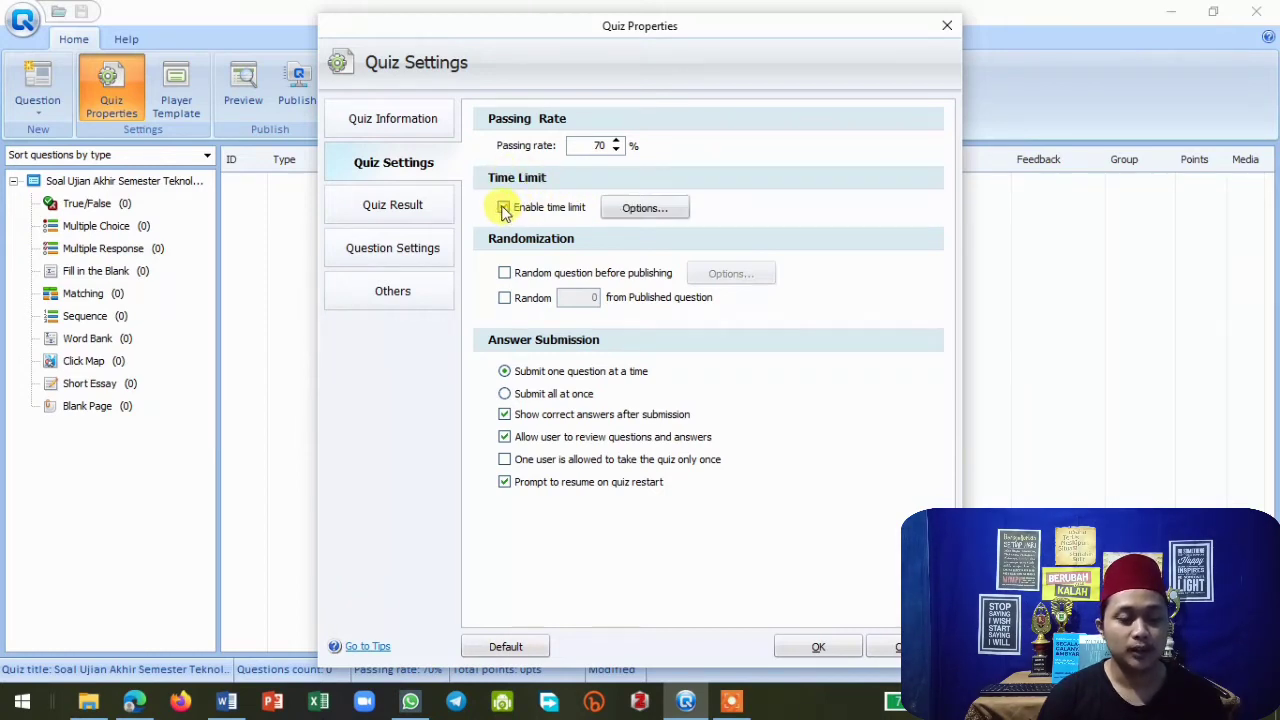
left_click(645, 209)
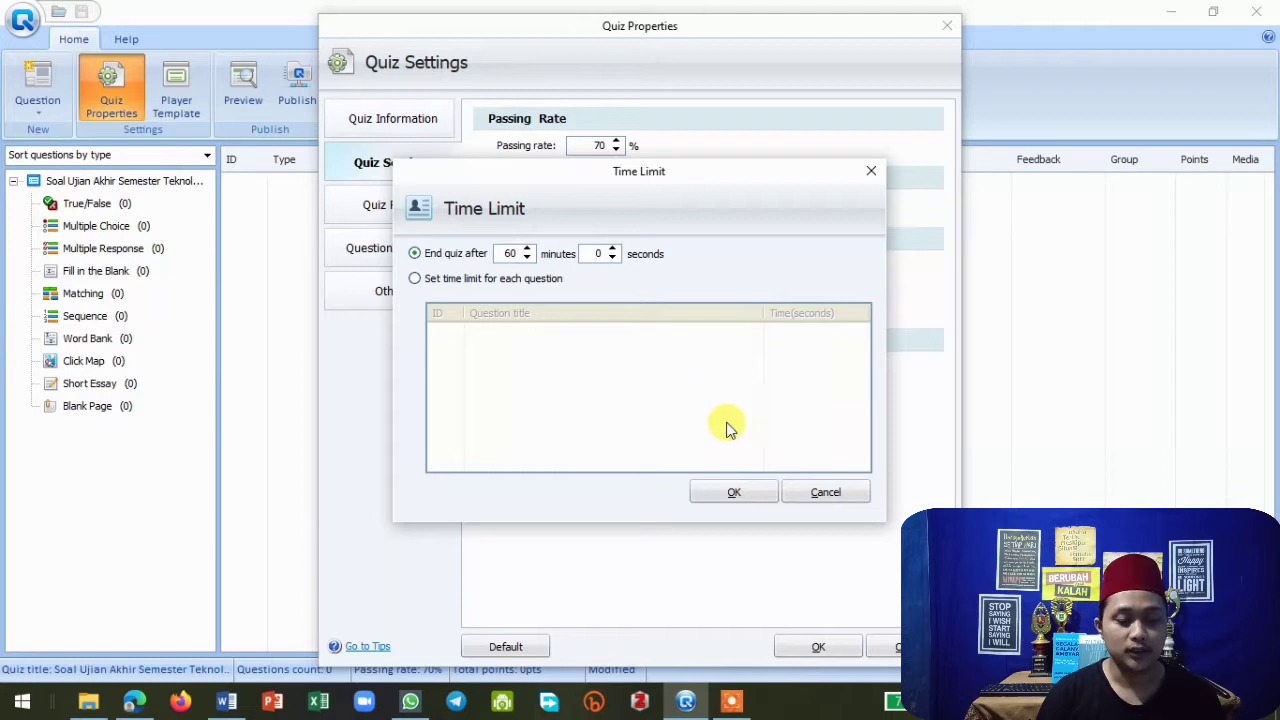
left_click(733, 492)
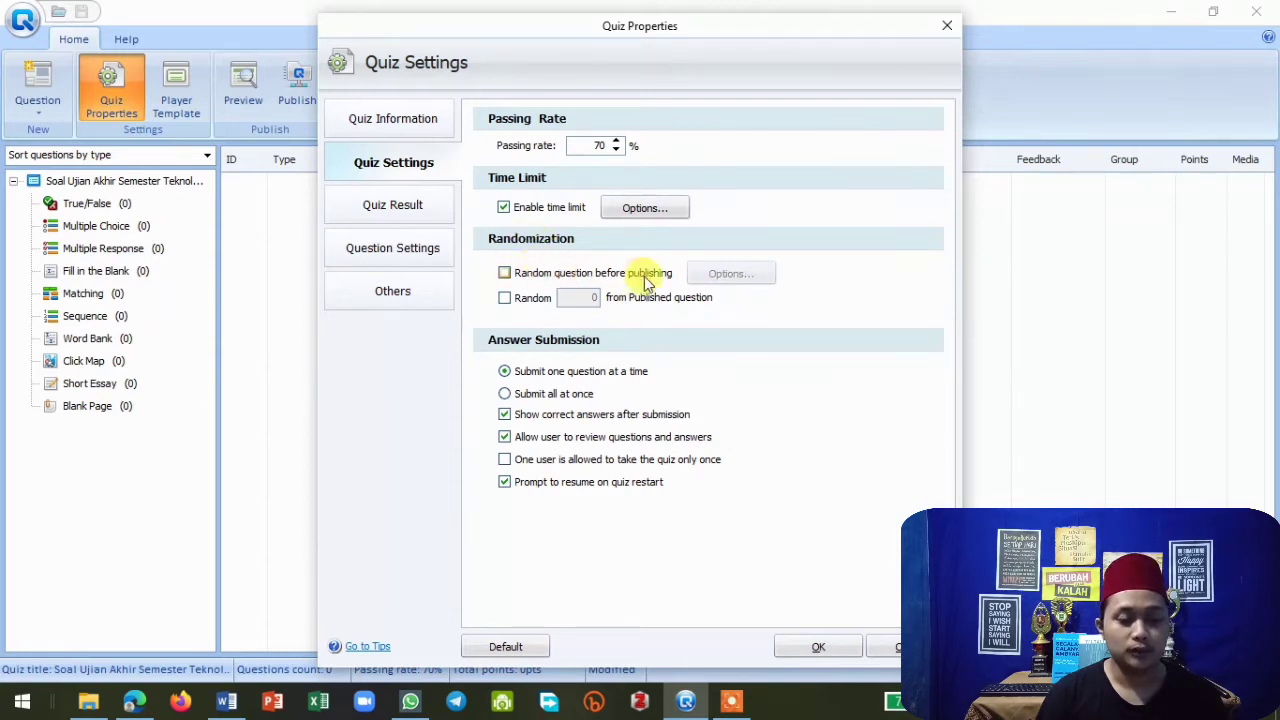
left_click(510, 274)
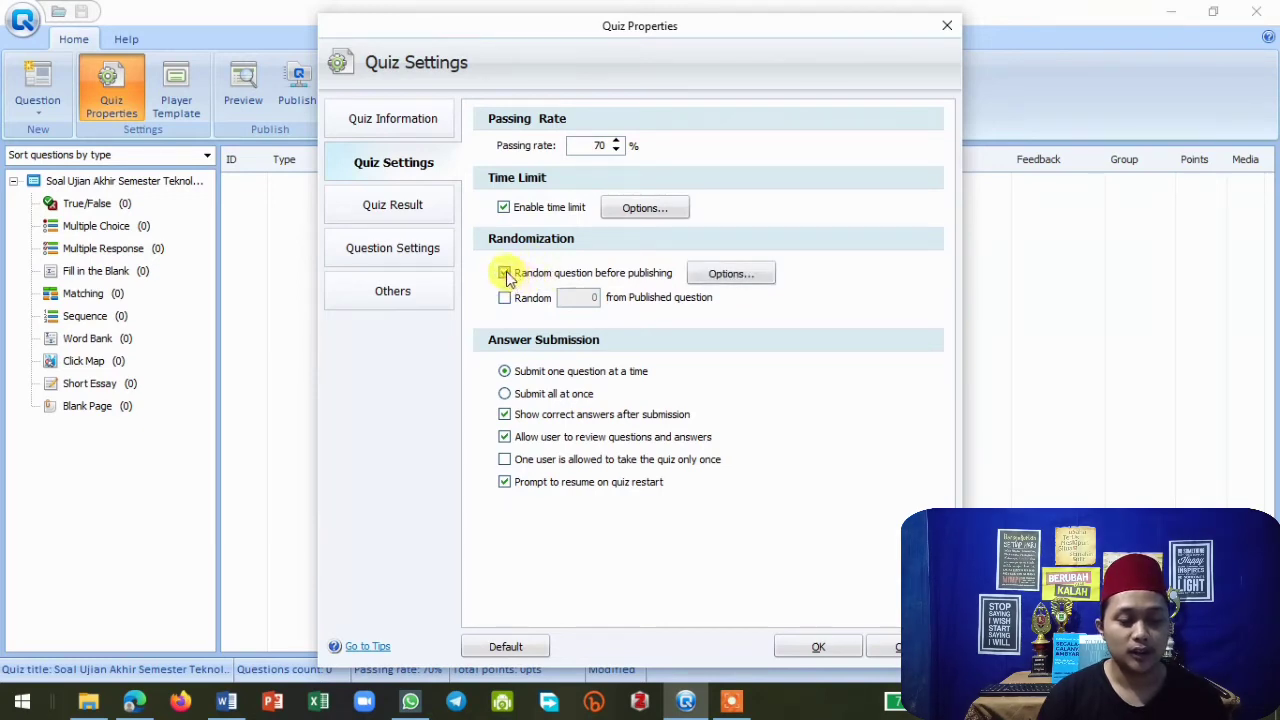
left_click(506, 274)
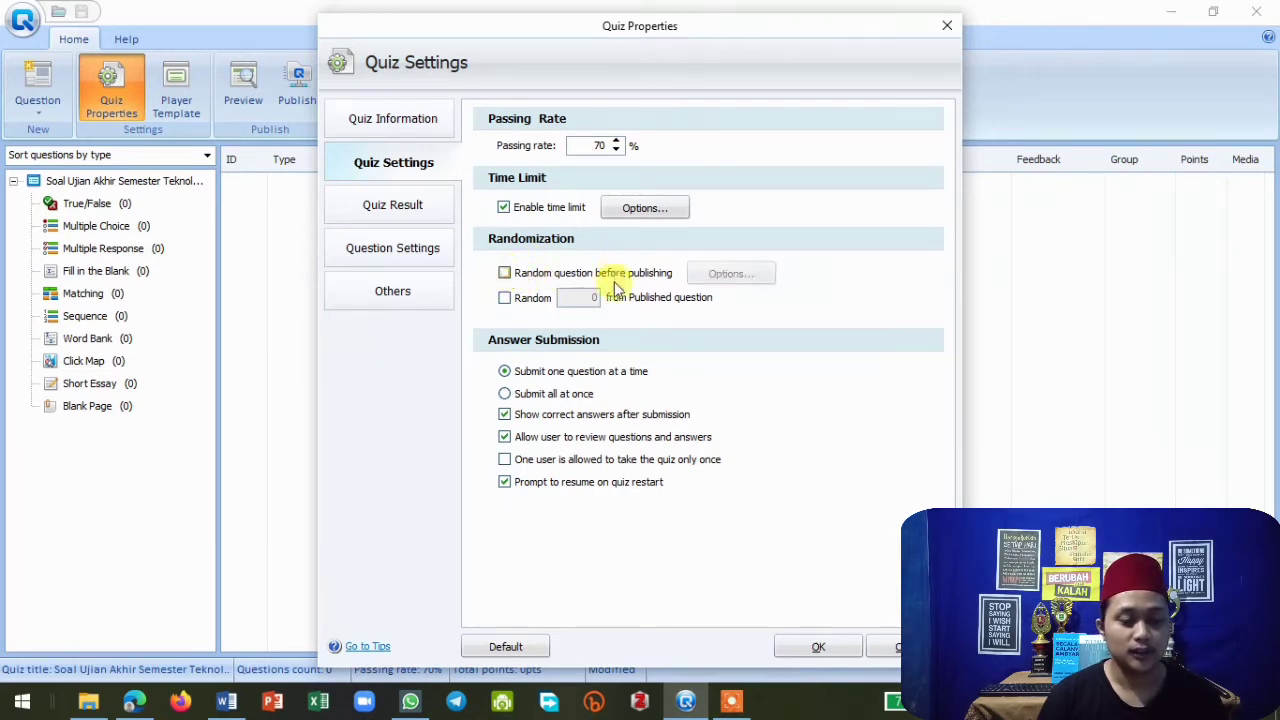
In the quiz result settings, change the passing feedback to "Selamat anda Lulus!".
left_click(408, 208)
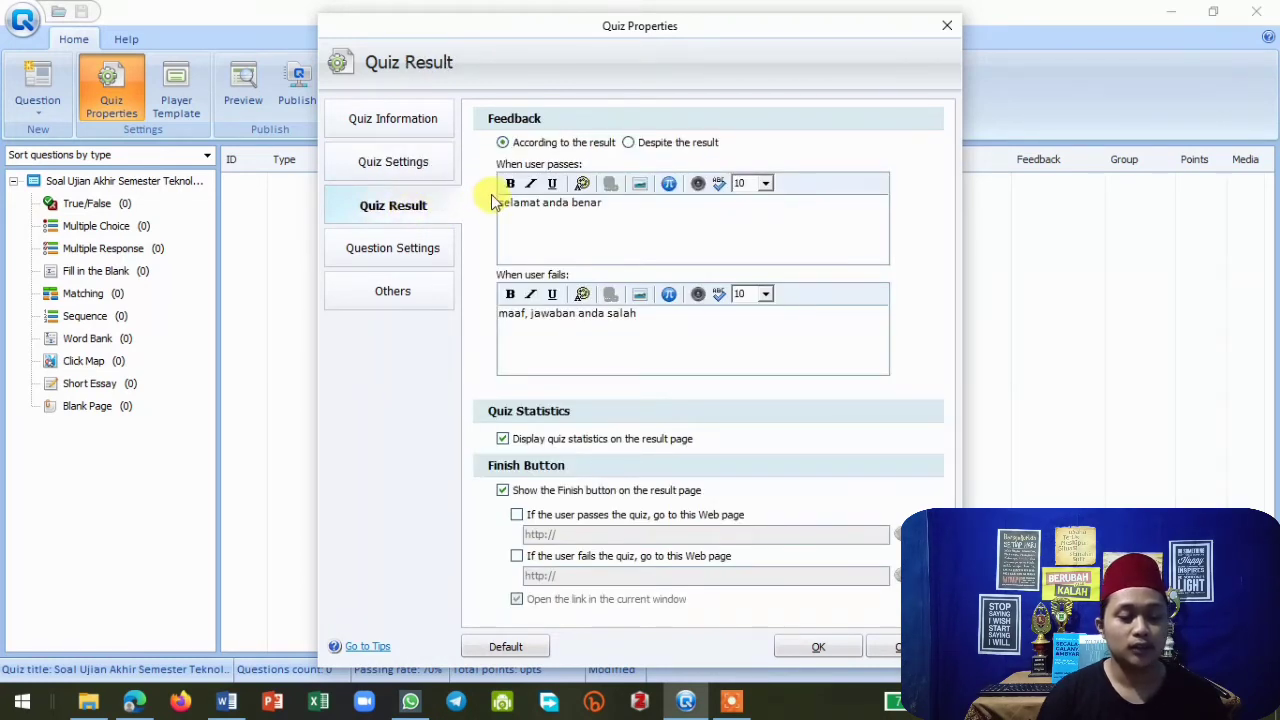
left_click(617, 203)
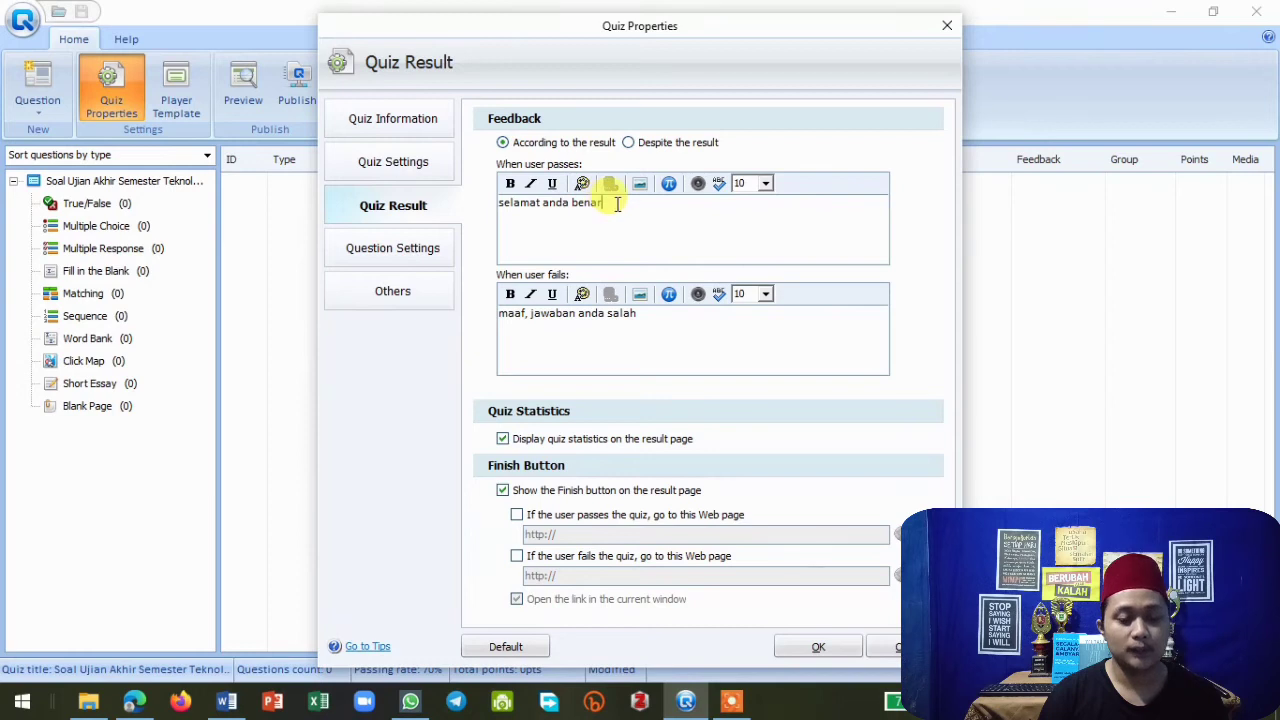
key("BackSpace")
key("BackSpace")
key("BackSpace")
key("BackSpace")
key("BackSpace")
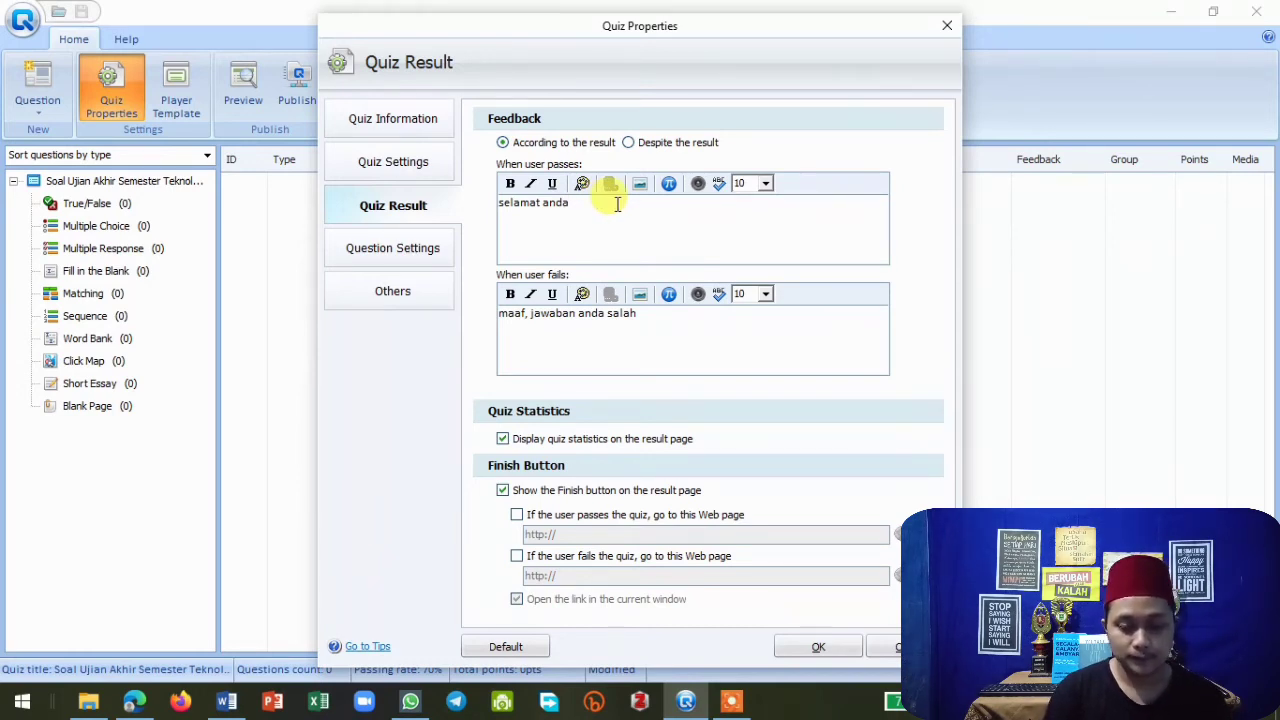
key("Left")
key("Left")
key("Left")
key("Left")
key("Left")
key("Left")
key("Left")
key("Left")
key("Left")
key("Left")
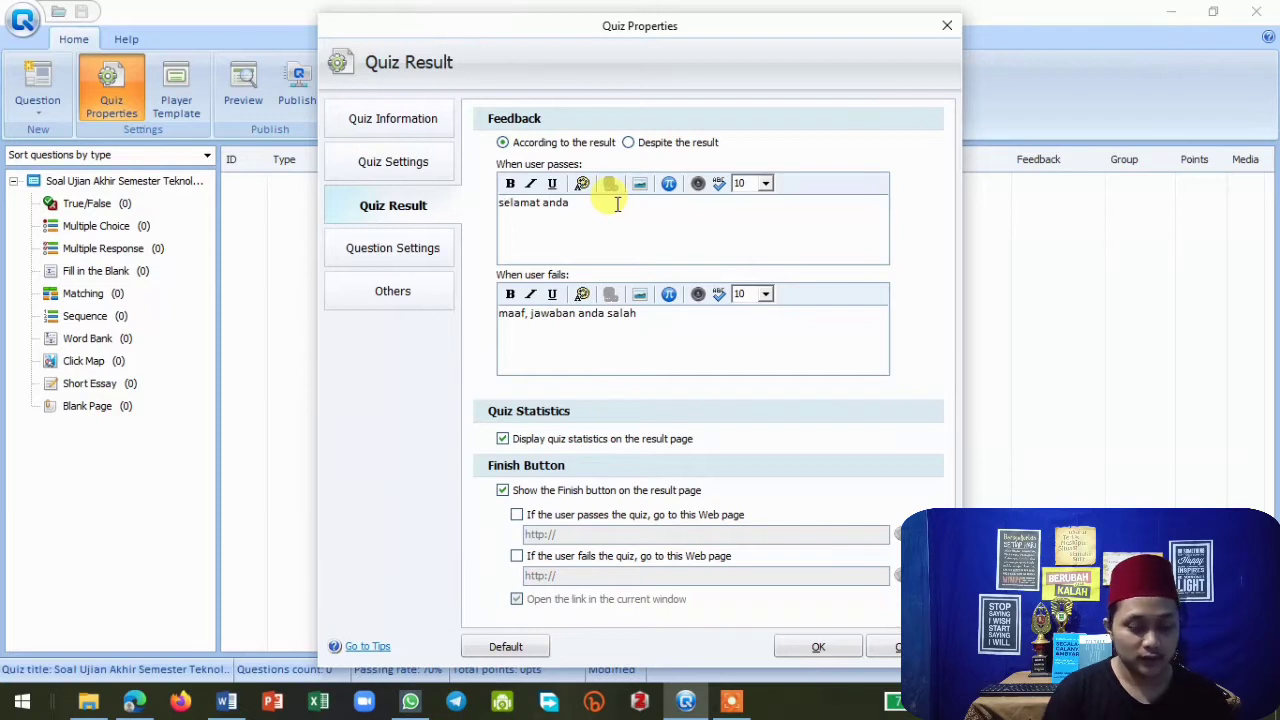
key("BackSpace")
type("S")
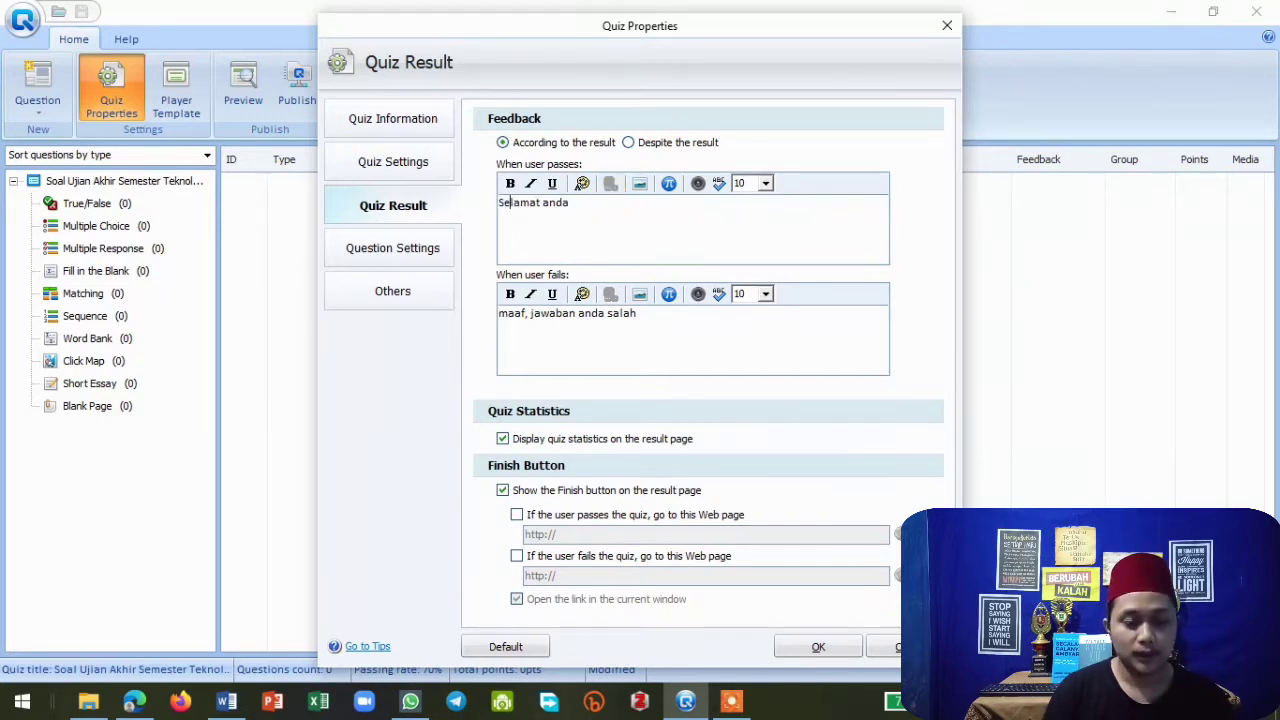
type(" Lulus")
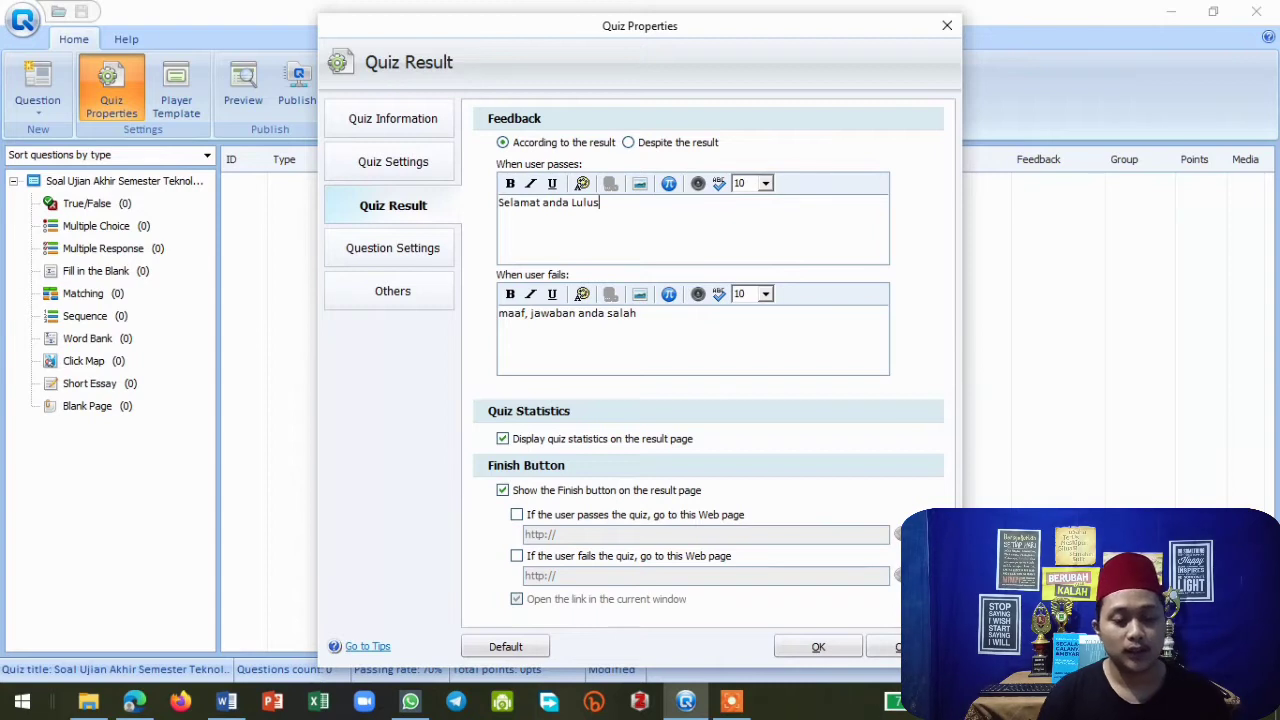
type("!")
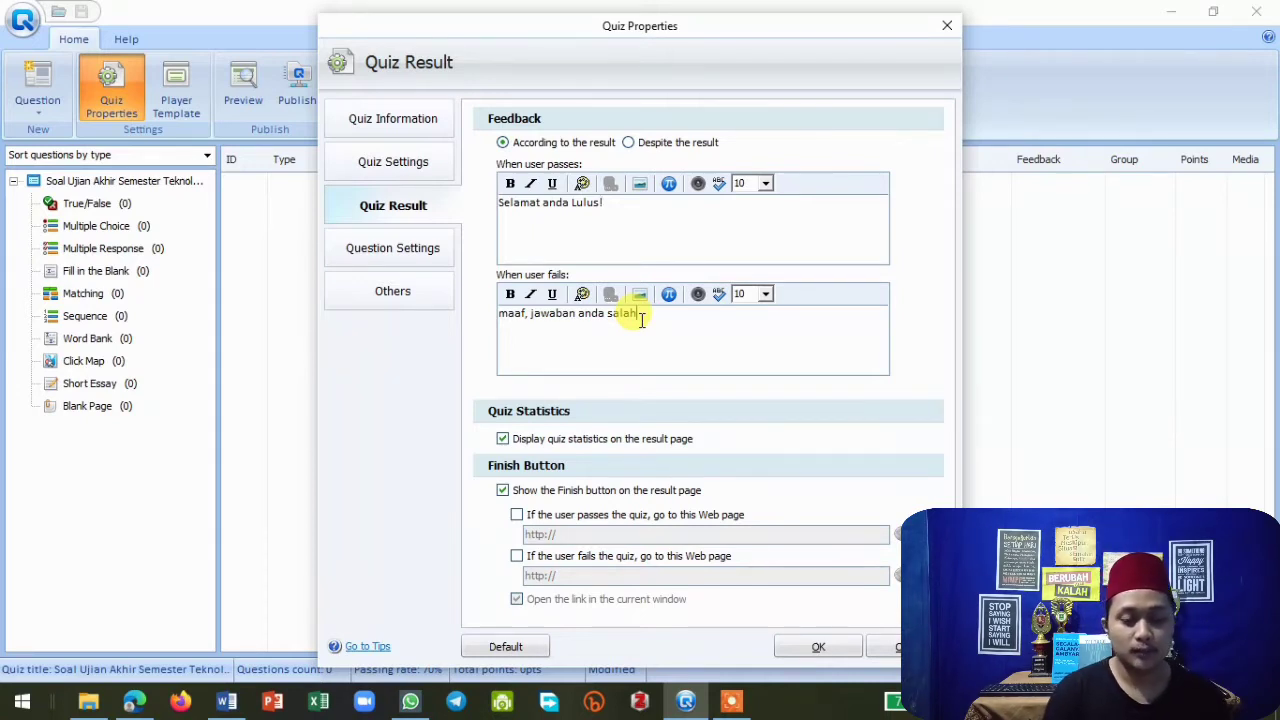
Change the failing feedback to "Maaf, anda belum berhasil. Silakan belajar lebih giat lagi!".
key("BackSpace")
key("BackSpace")
key("BackSpace")
key("BackSpace")
key("BackSpace")
key("BackSpace")
key("BackSpace")
key("BackSpace")
key("BackSpace")
key("BackSpace")
key("BackSpace")
key("BackSpace")
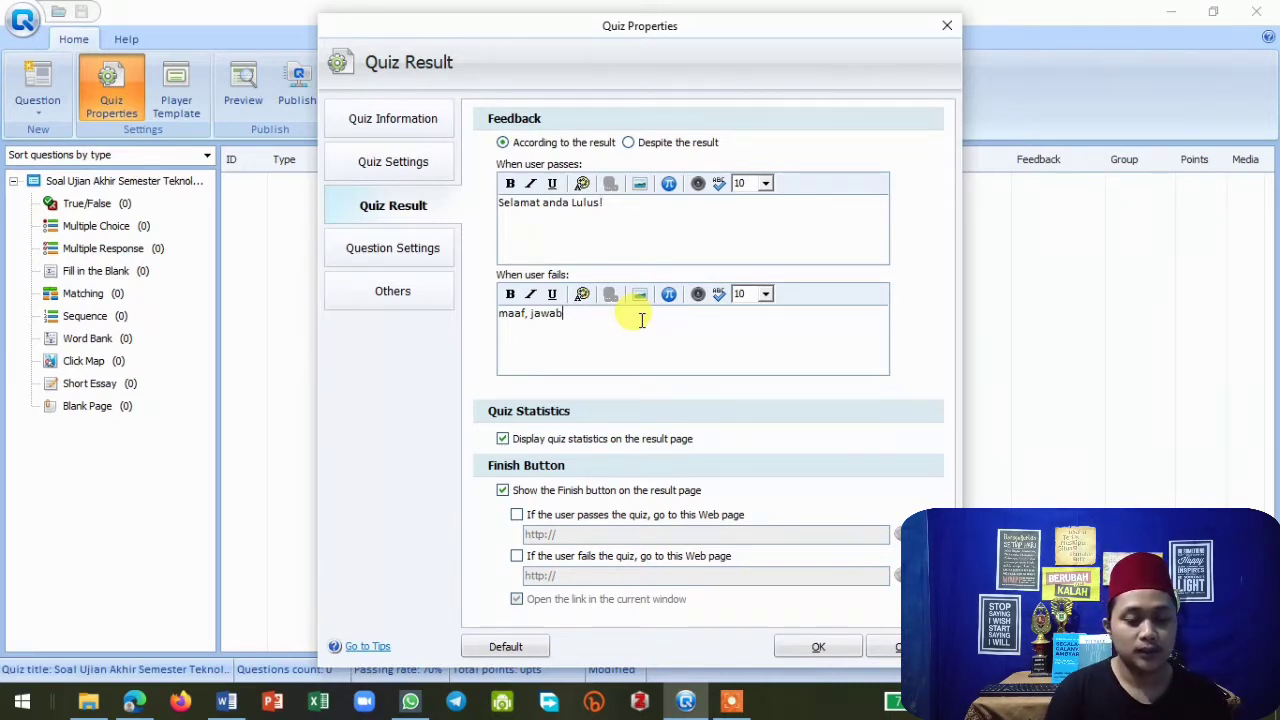
left_click(507, 315)
key("BackSpace")
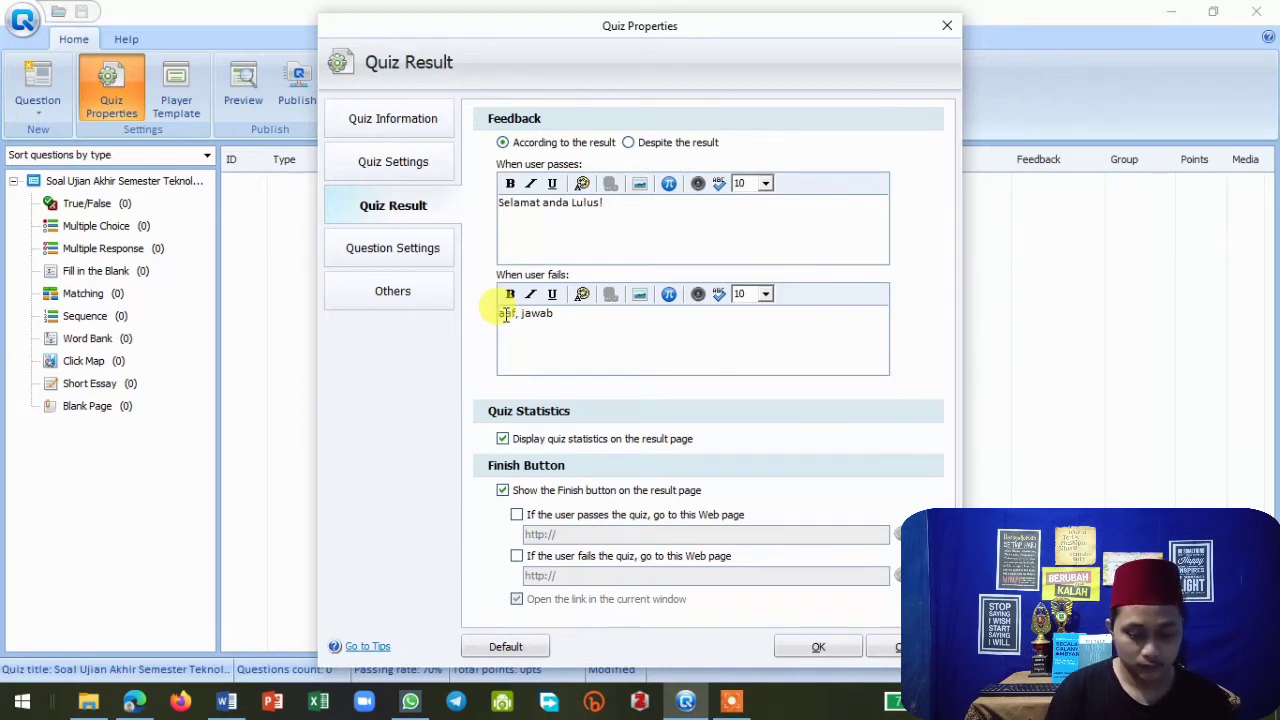
type("M")
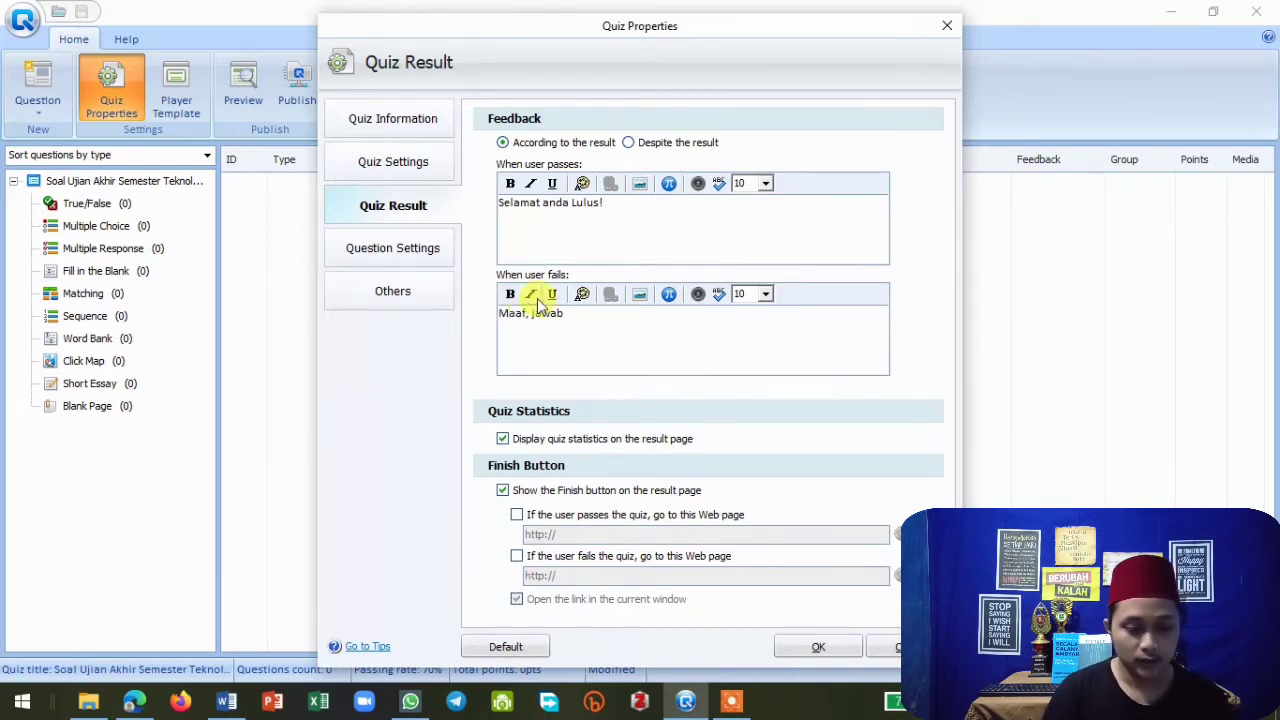
key("BackSpace")
key("BackSpace")
key("BackSpace")
key("BackSpace")
key("BackSpace")
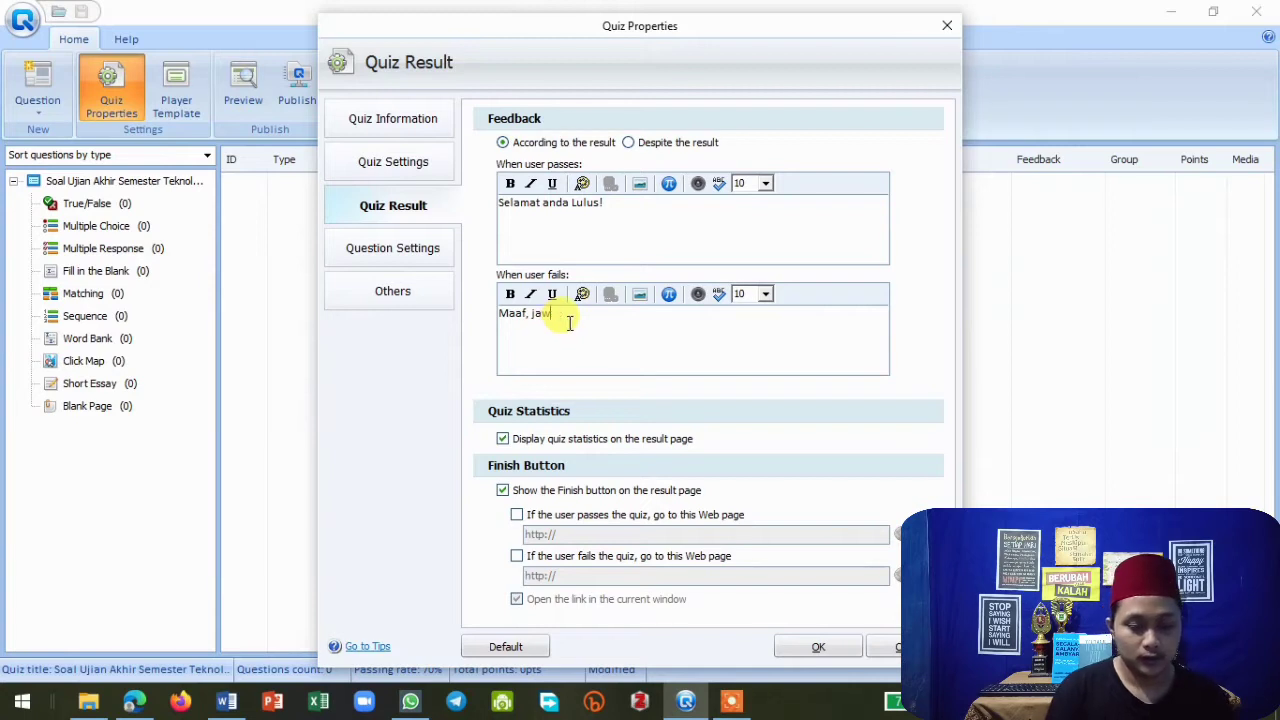
type("anda")
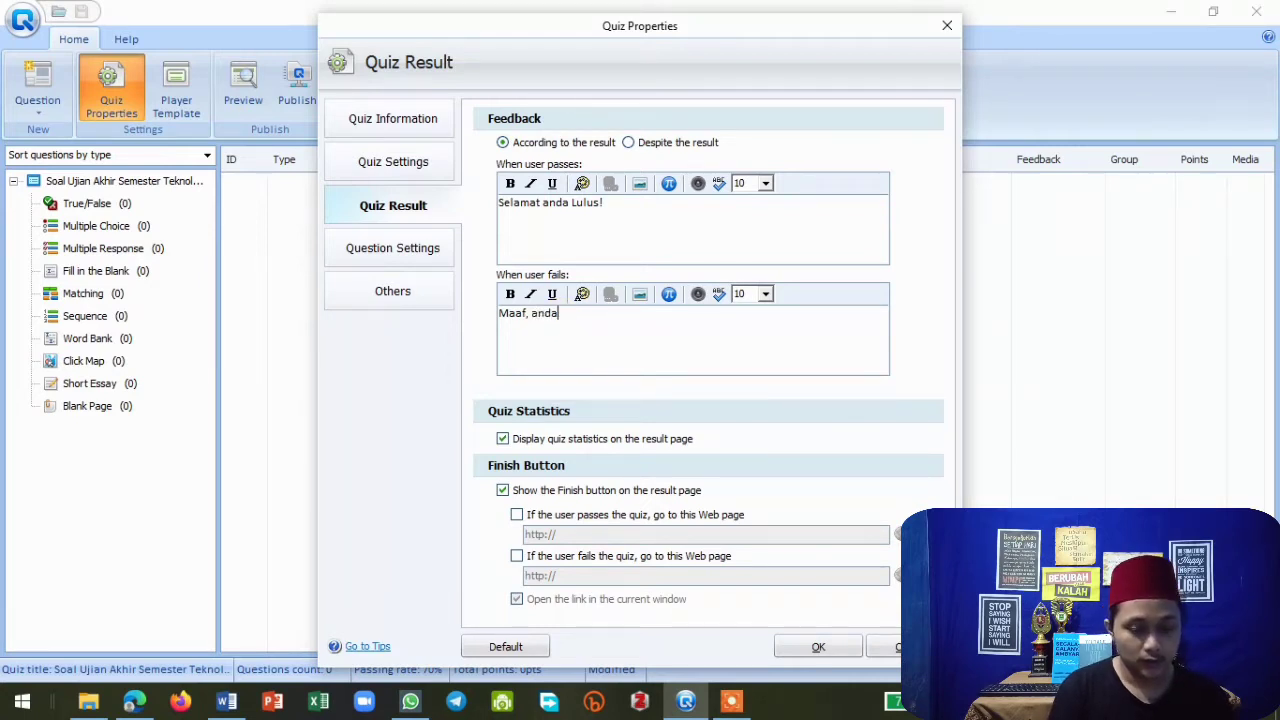
type(" belum ")
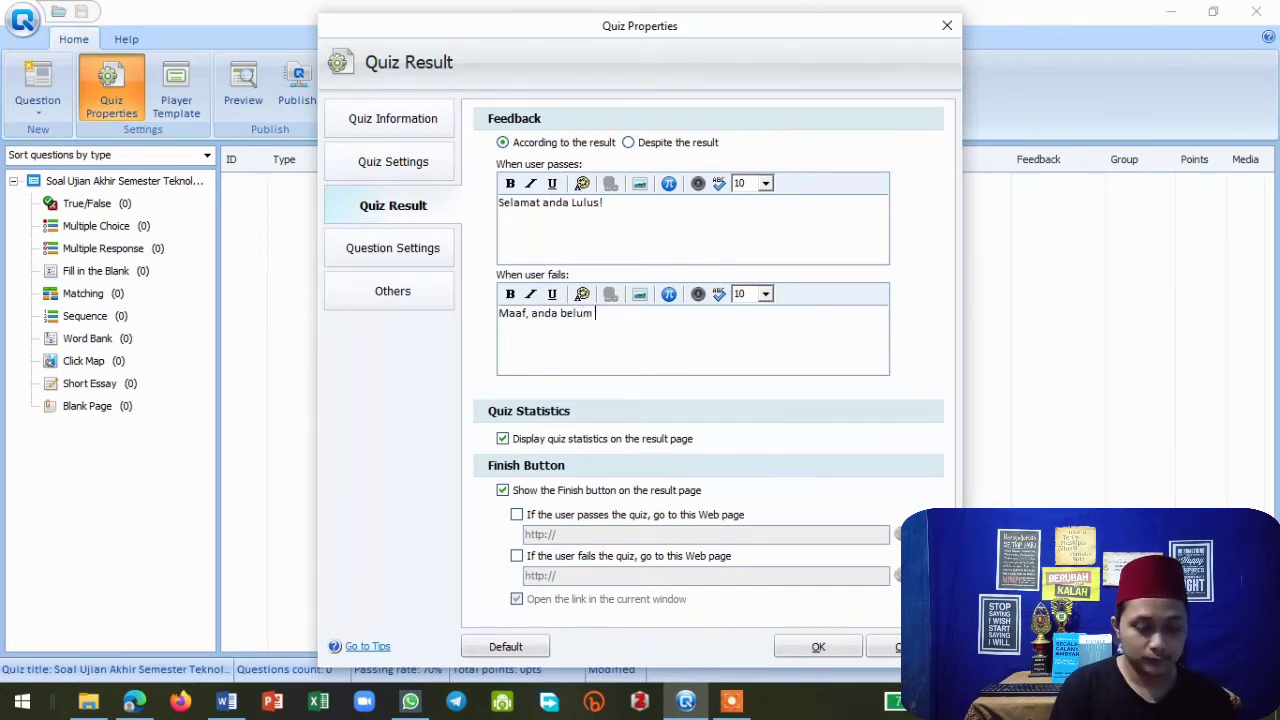
type("berhasil.")
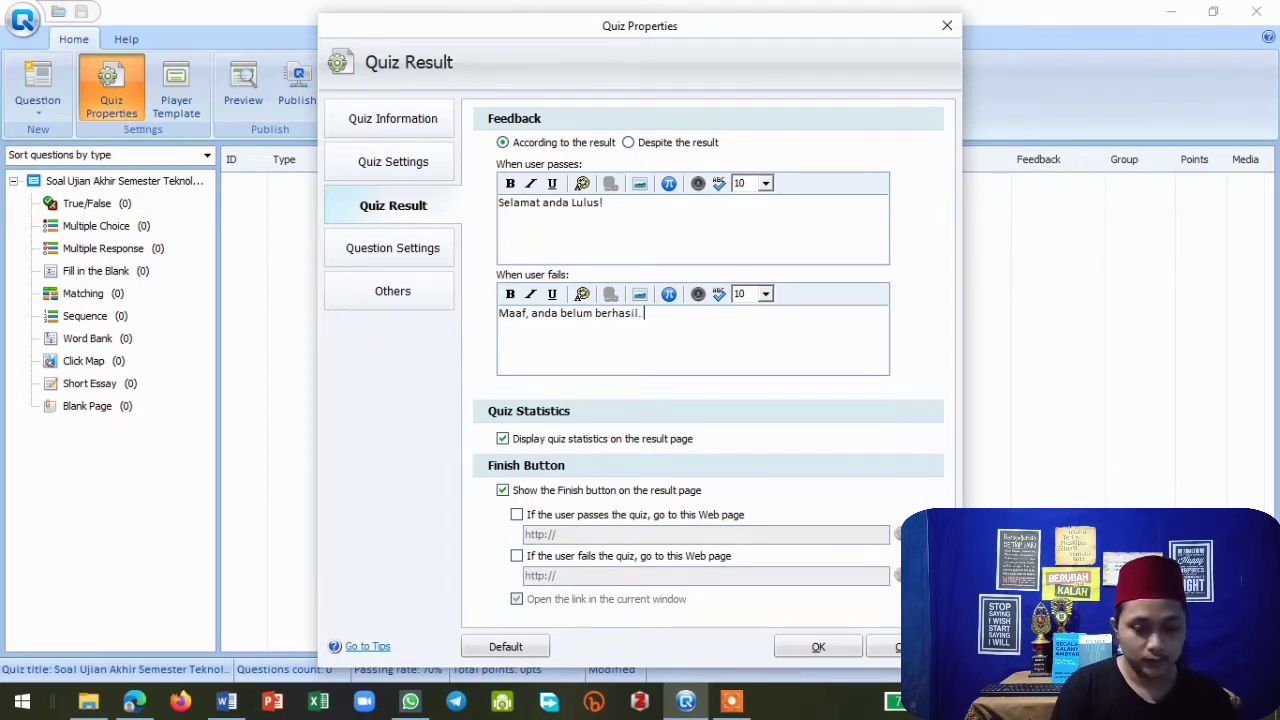
type(" Silakan ")
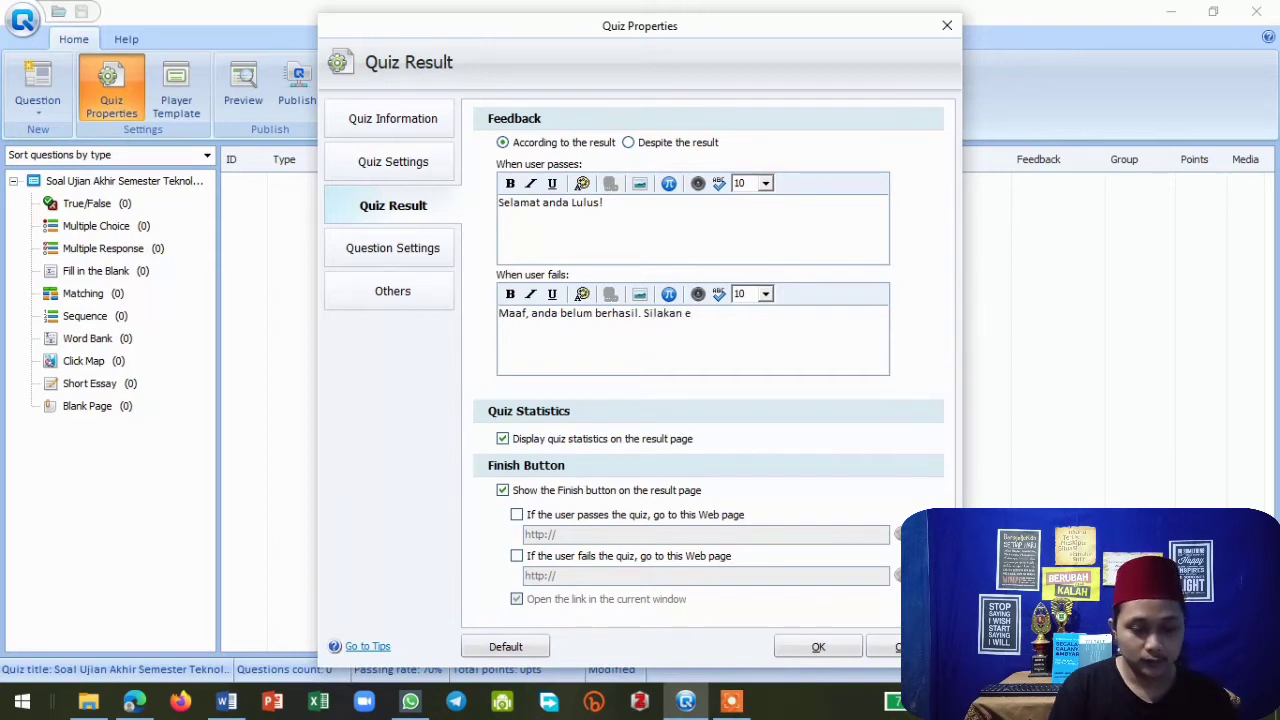
type("belajar ")
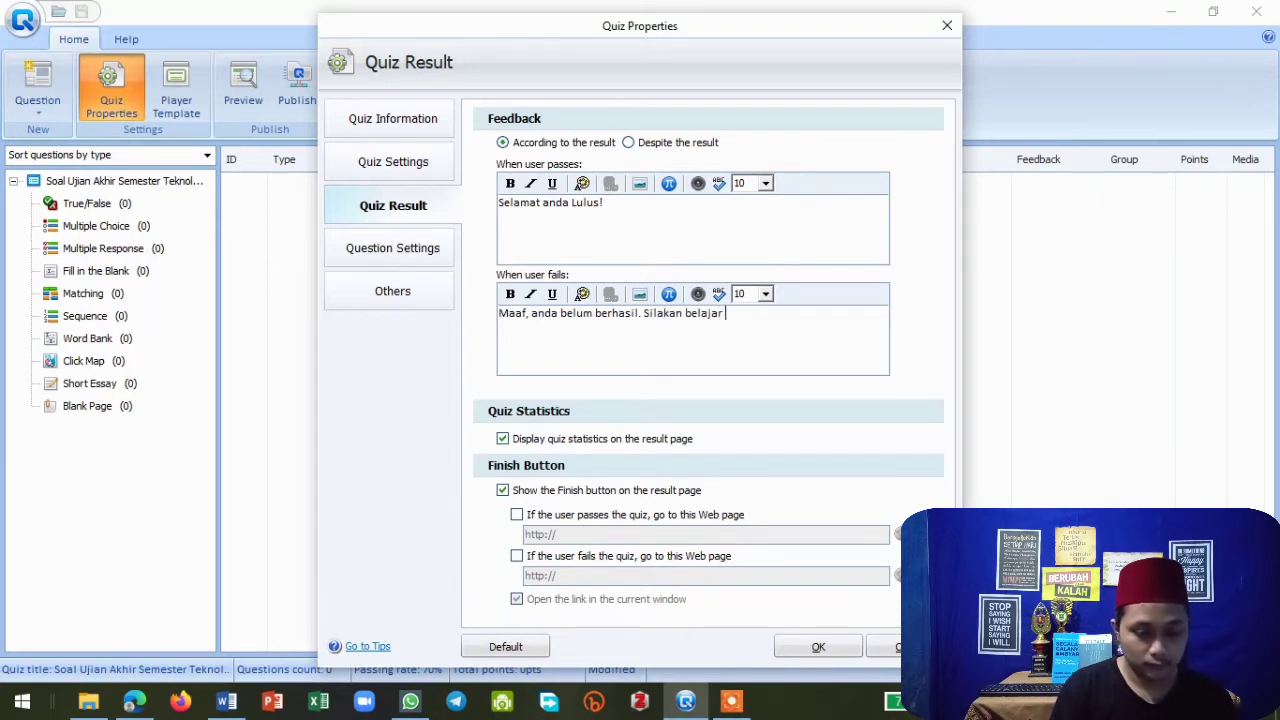
type("lebih gia")
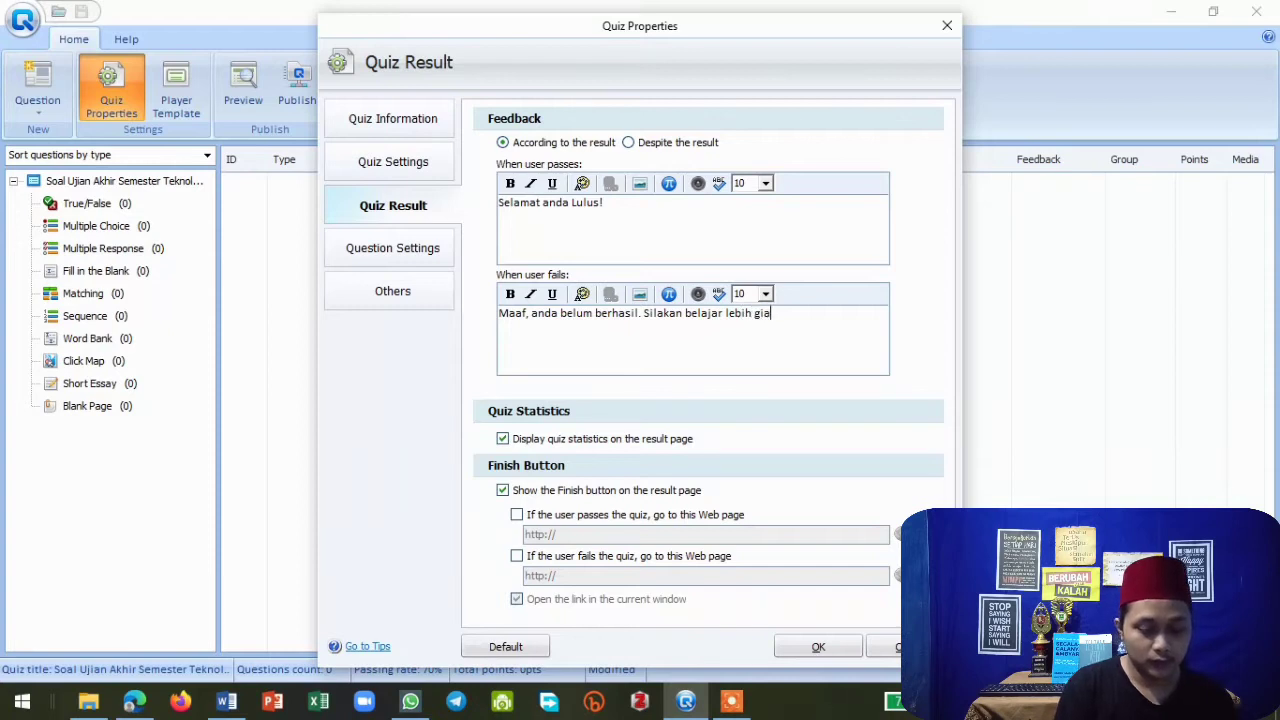
type("t lagi!")
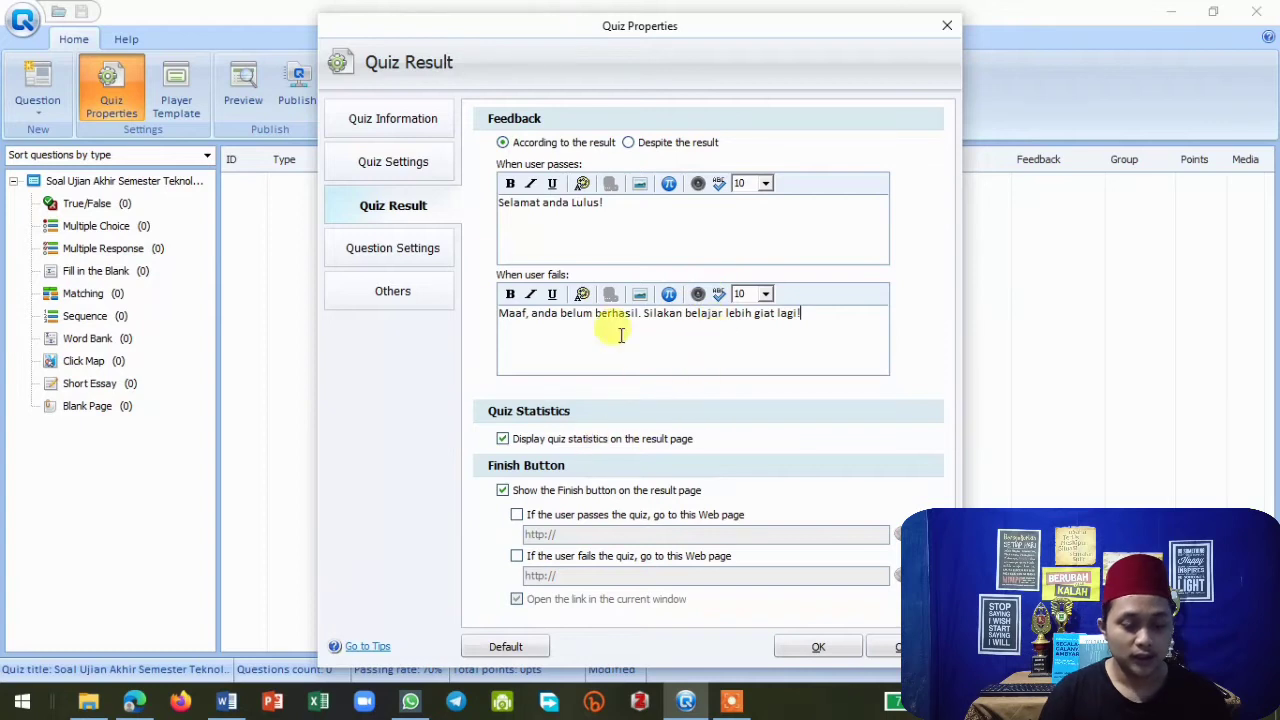
Open the question settings and review the question and answer font properties without changing them.
left_click(395, 253)
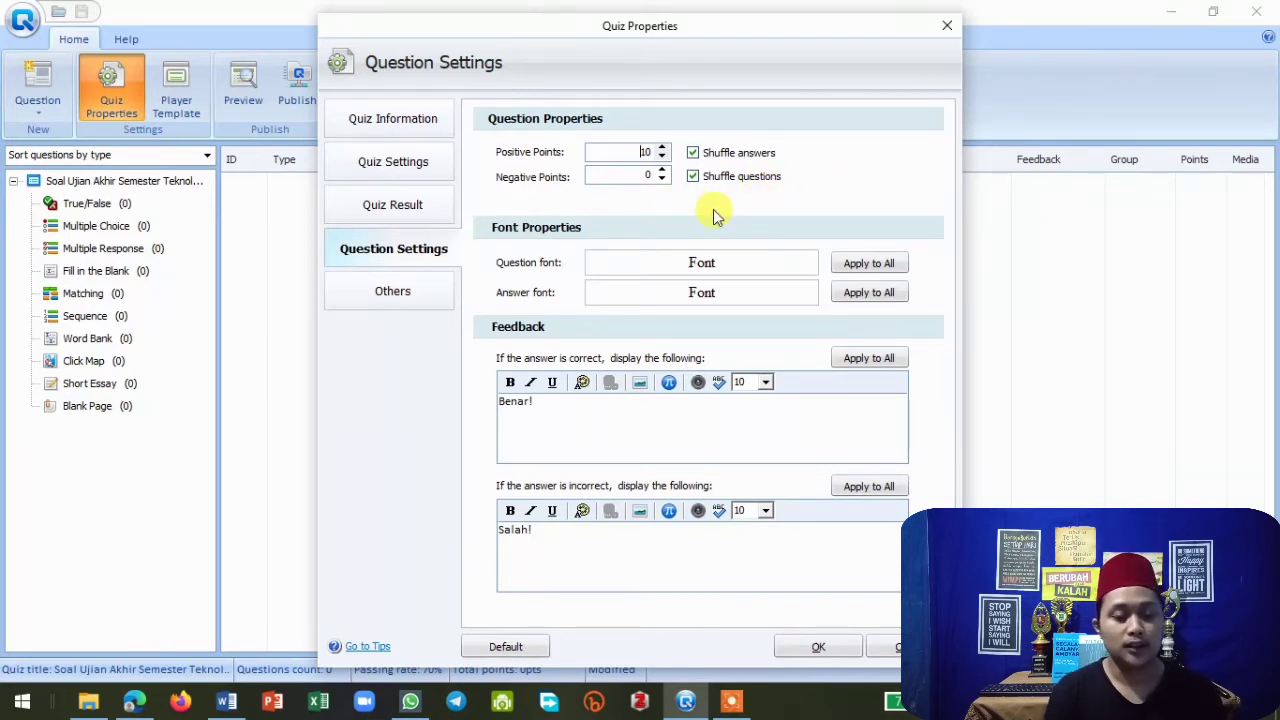
left_click(740, 267)
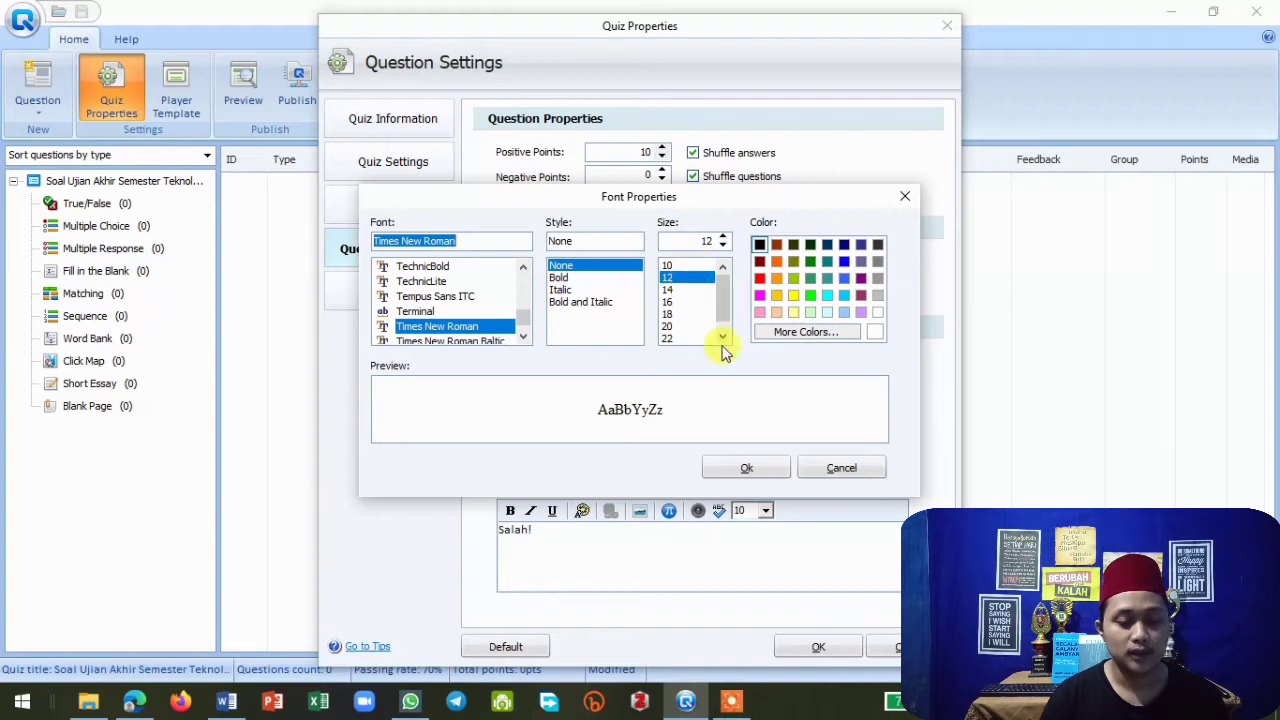
left_click(748, 470)
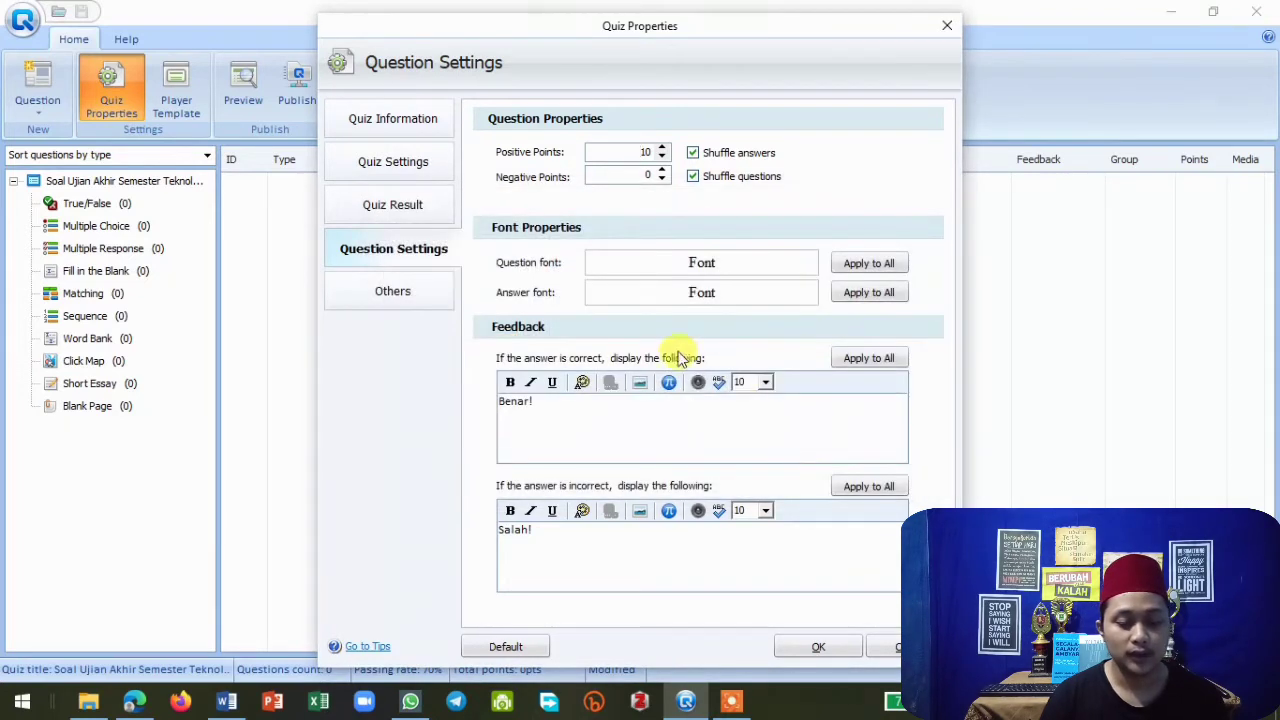
left_click(700, 295)
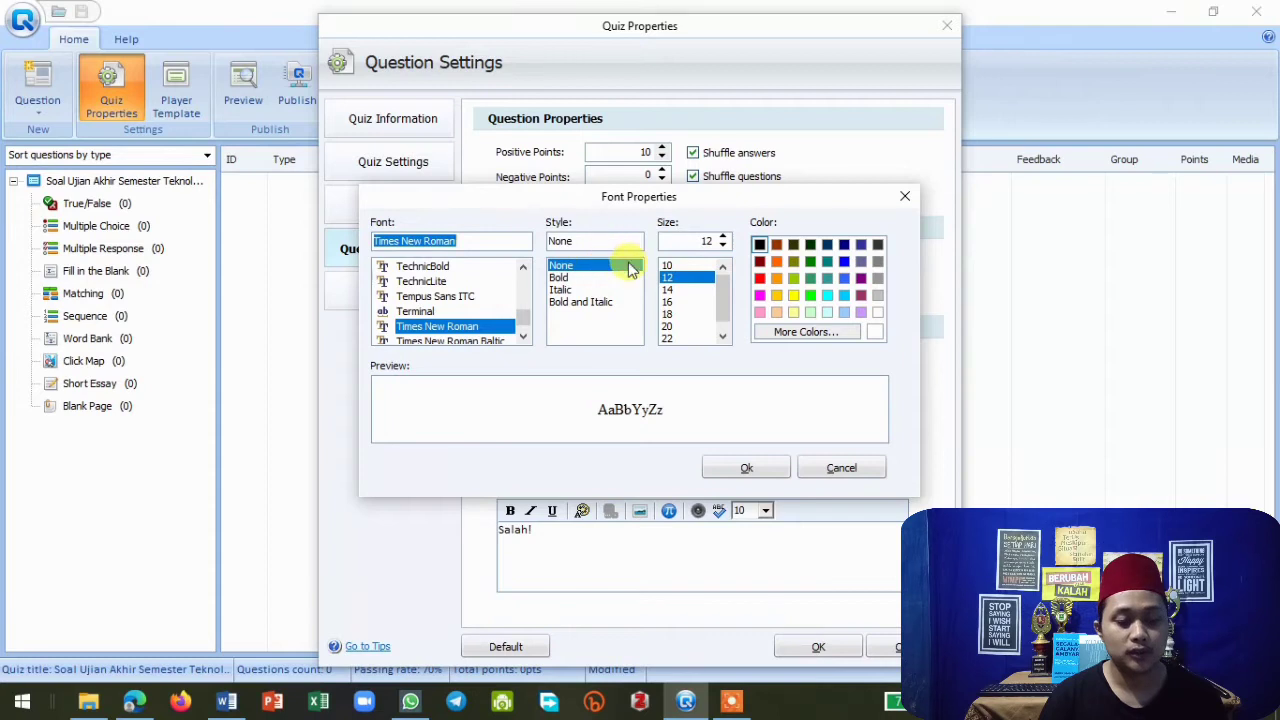
left_click(746, 467)
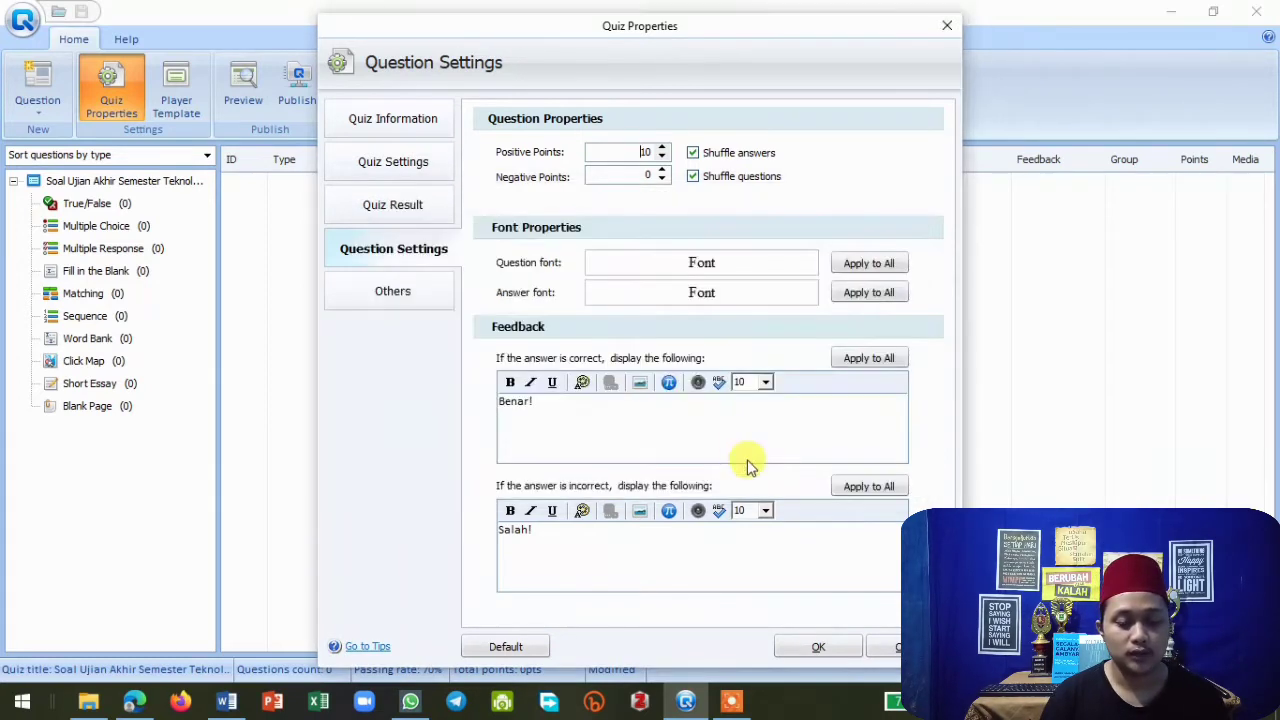
Apply the question font, answer font, correct feedback and incorrect feedback settings to all questions.
left_click(867, 264)
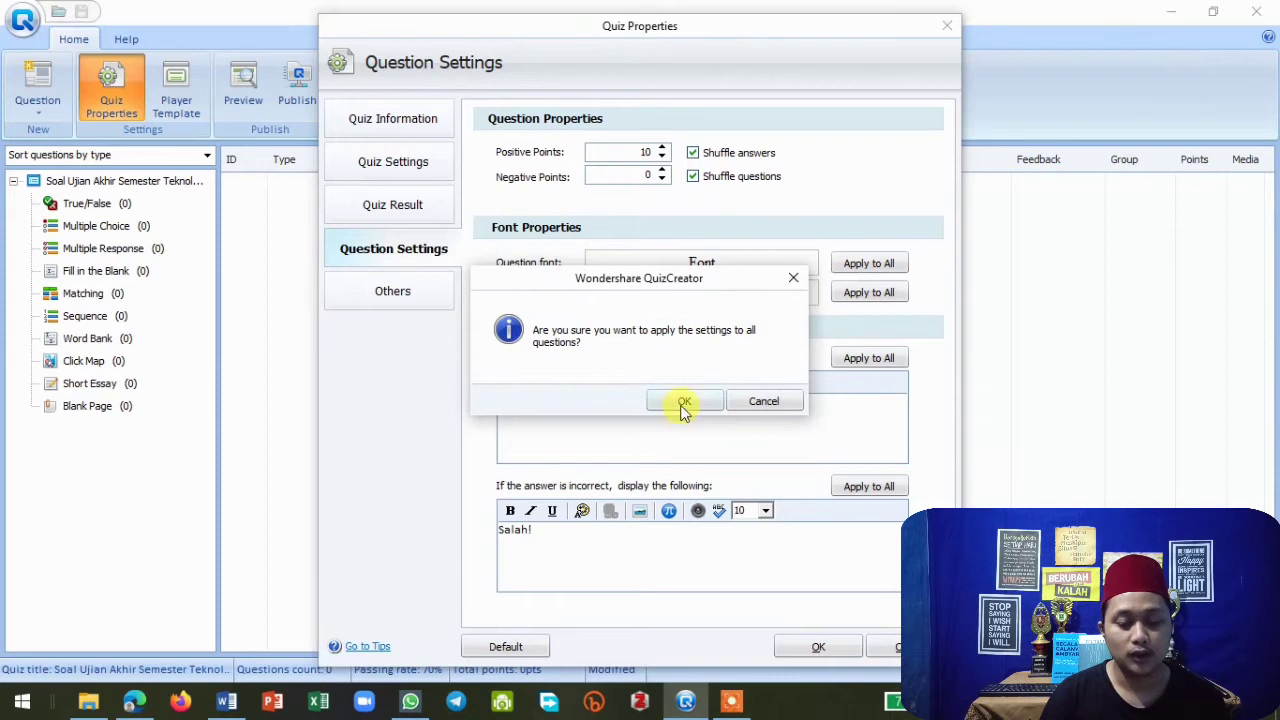
left_click(683, 404)
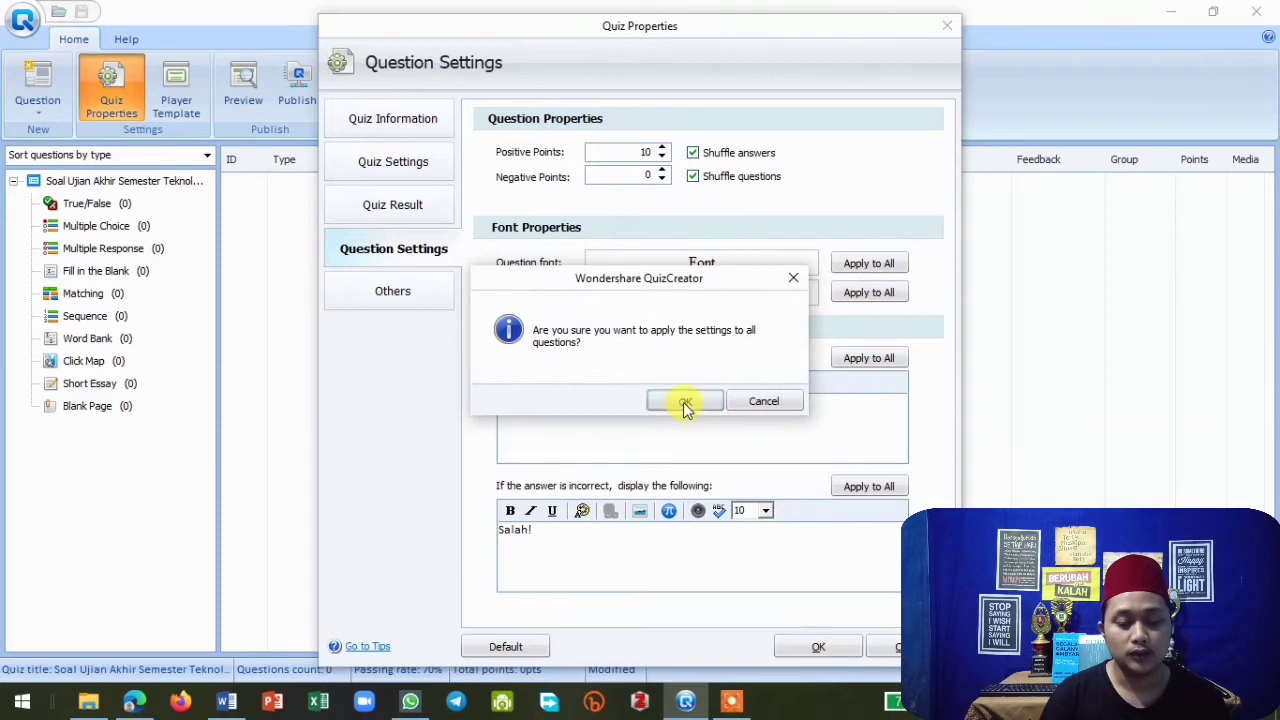
left_click(862, 295)
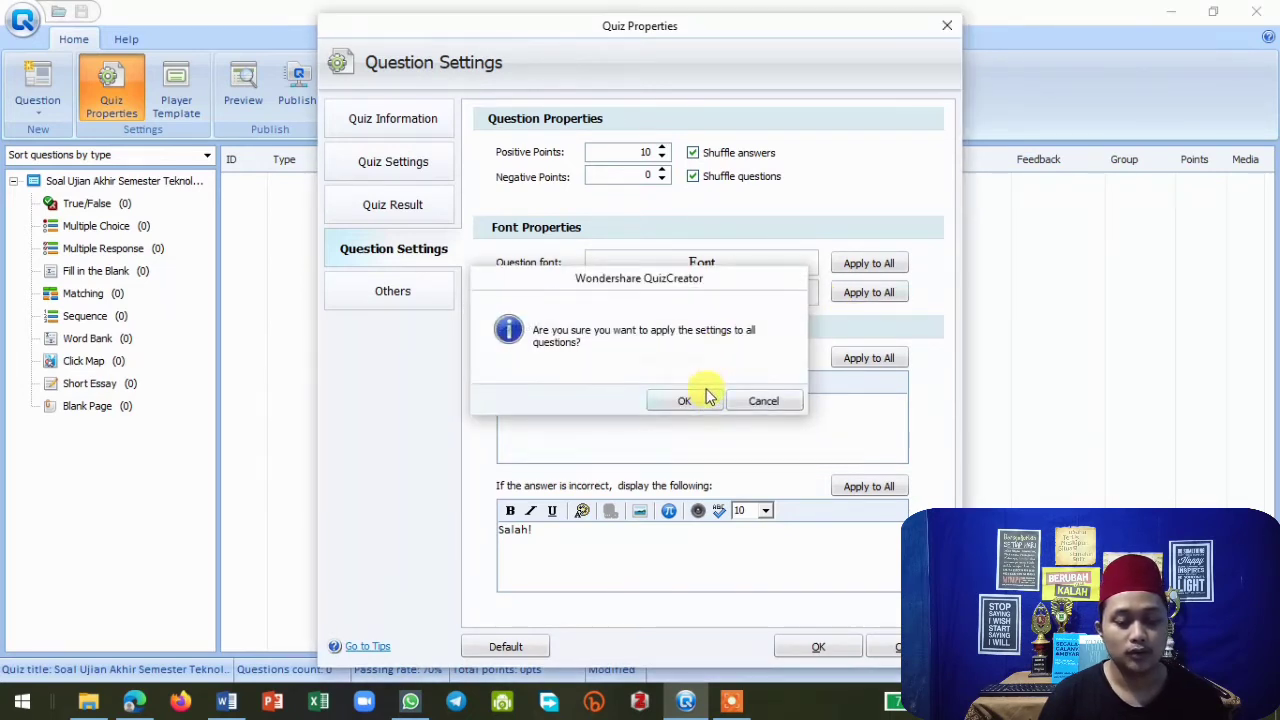
left_click(690, 400)
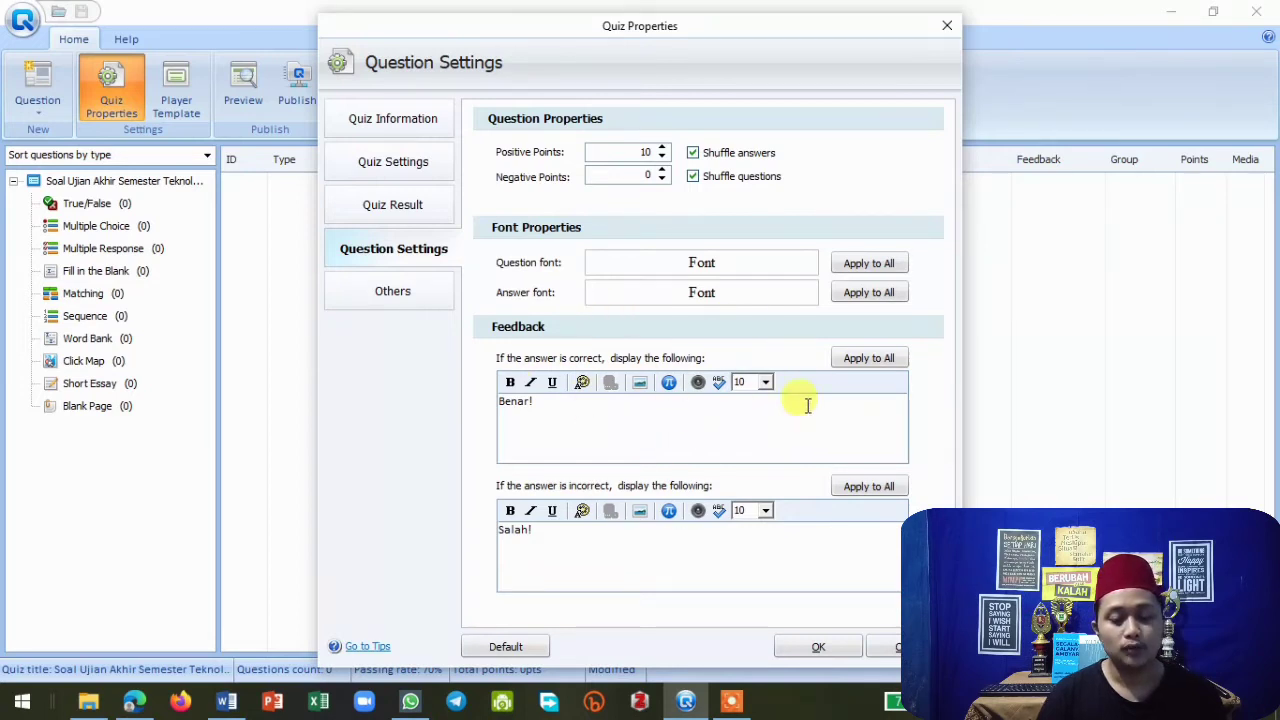
left_click(852, 358)
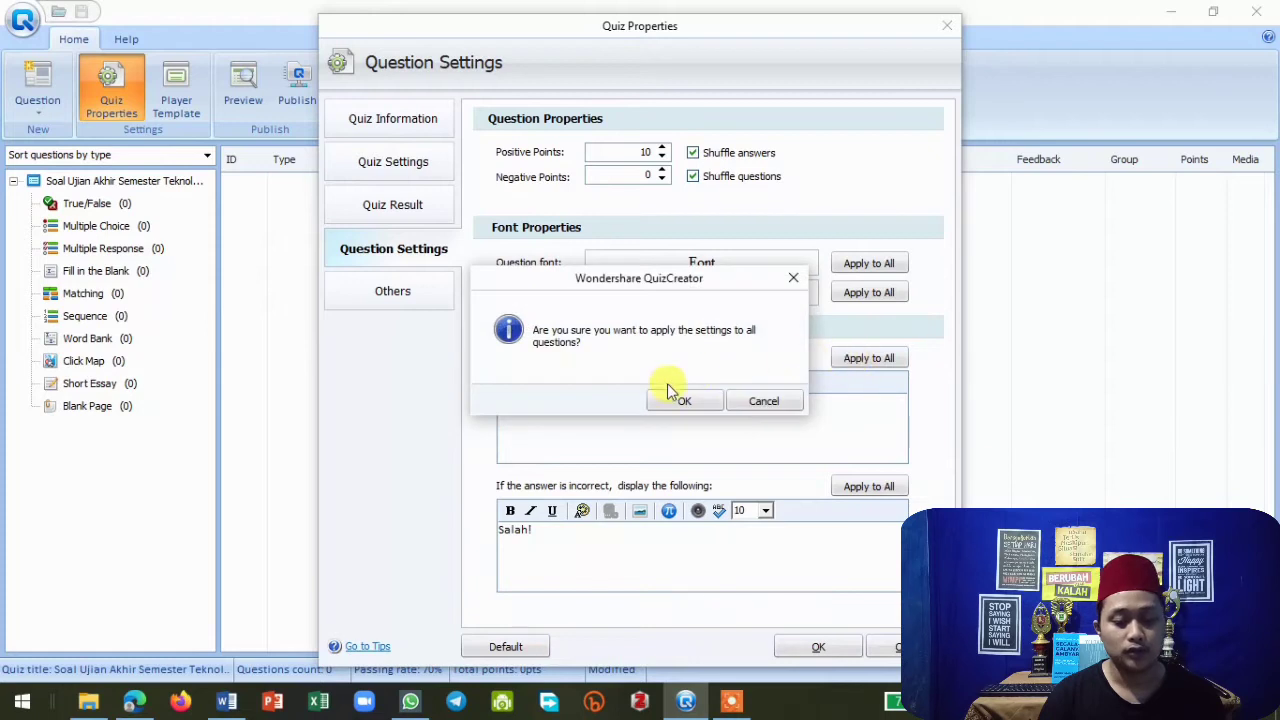
left_click(684, 396)
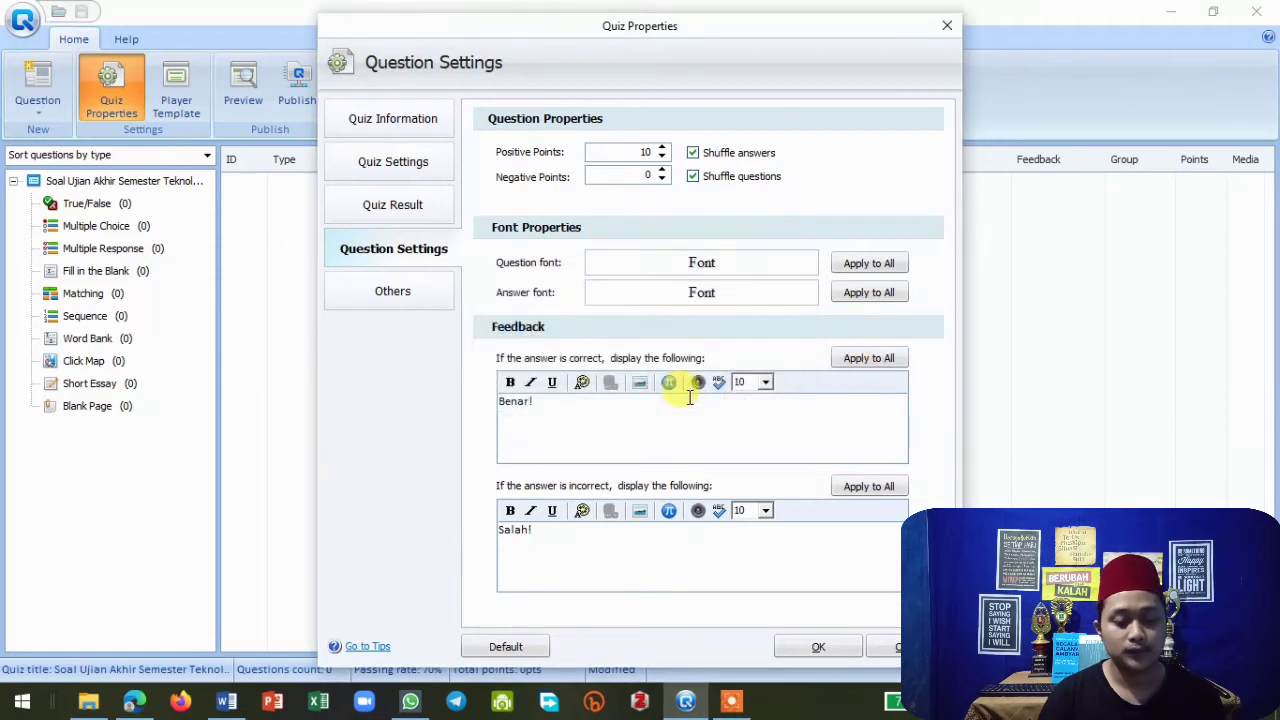
left_click(869, 490)
left_click(676, 402)
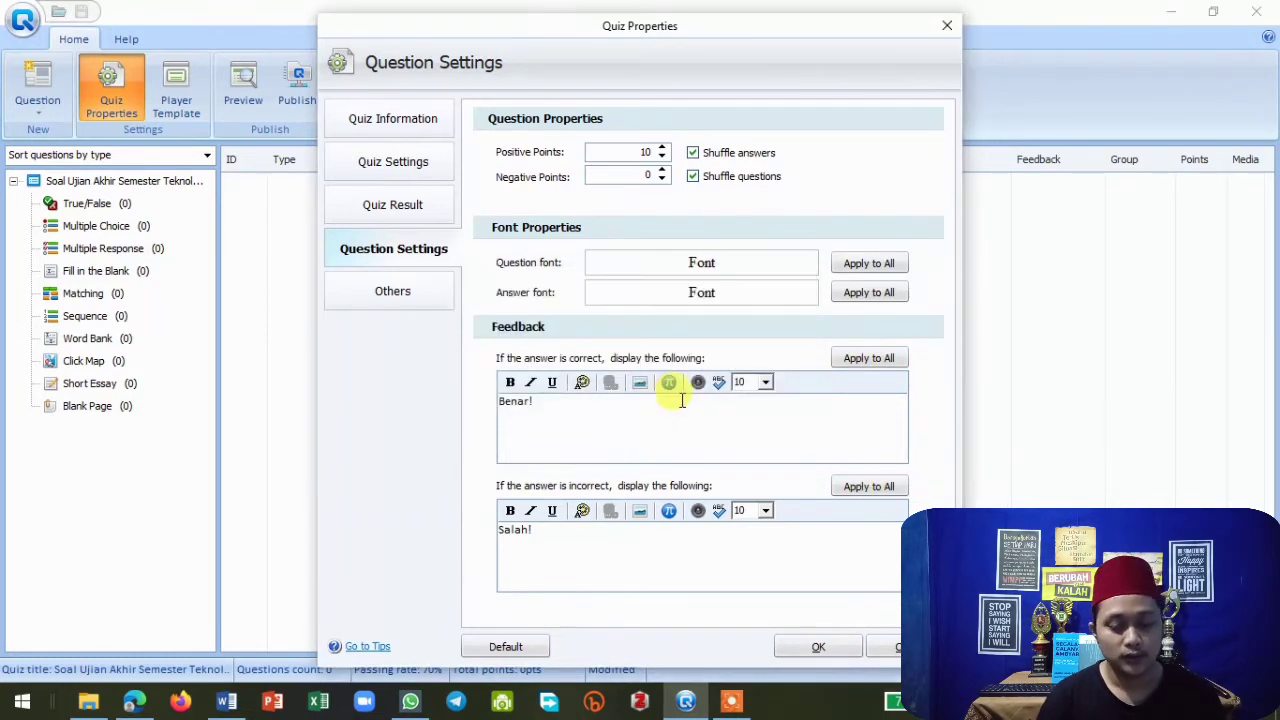
Protect the quiz with password-only access, enter the access password, and save the quiz properties.
left_click(421, 294)
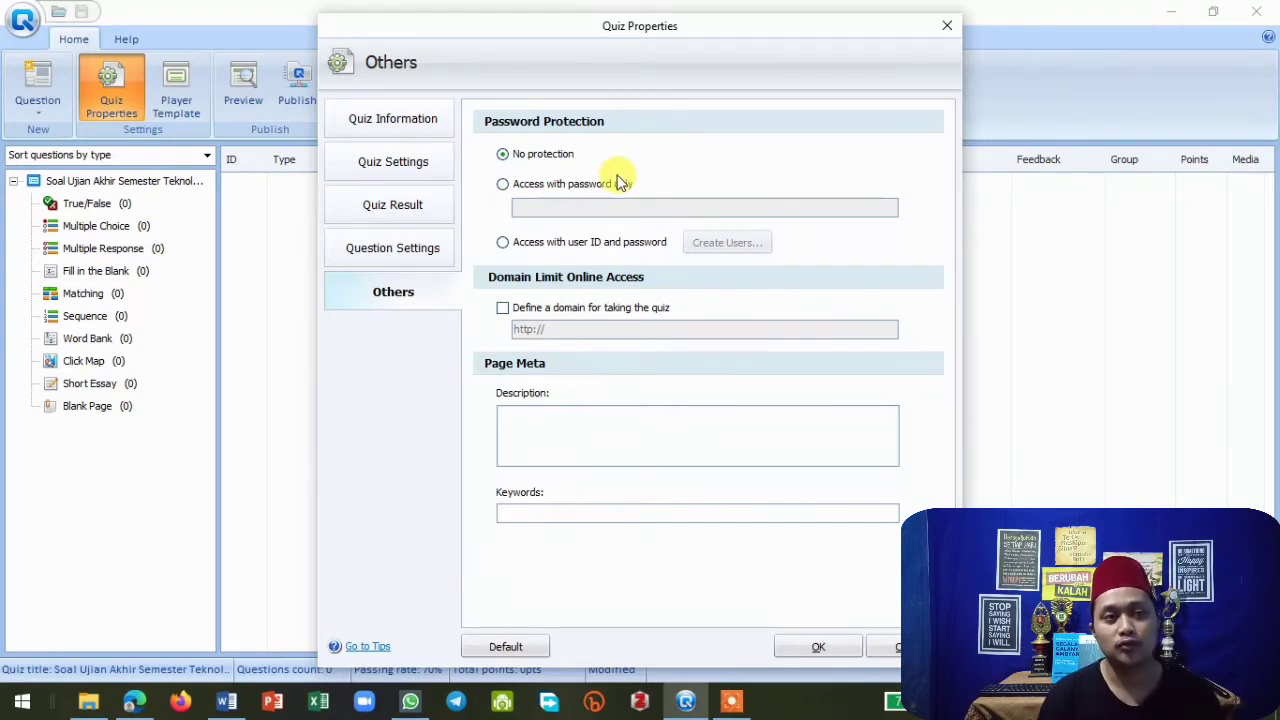
left_click(503, 186)
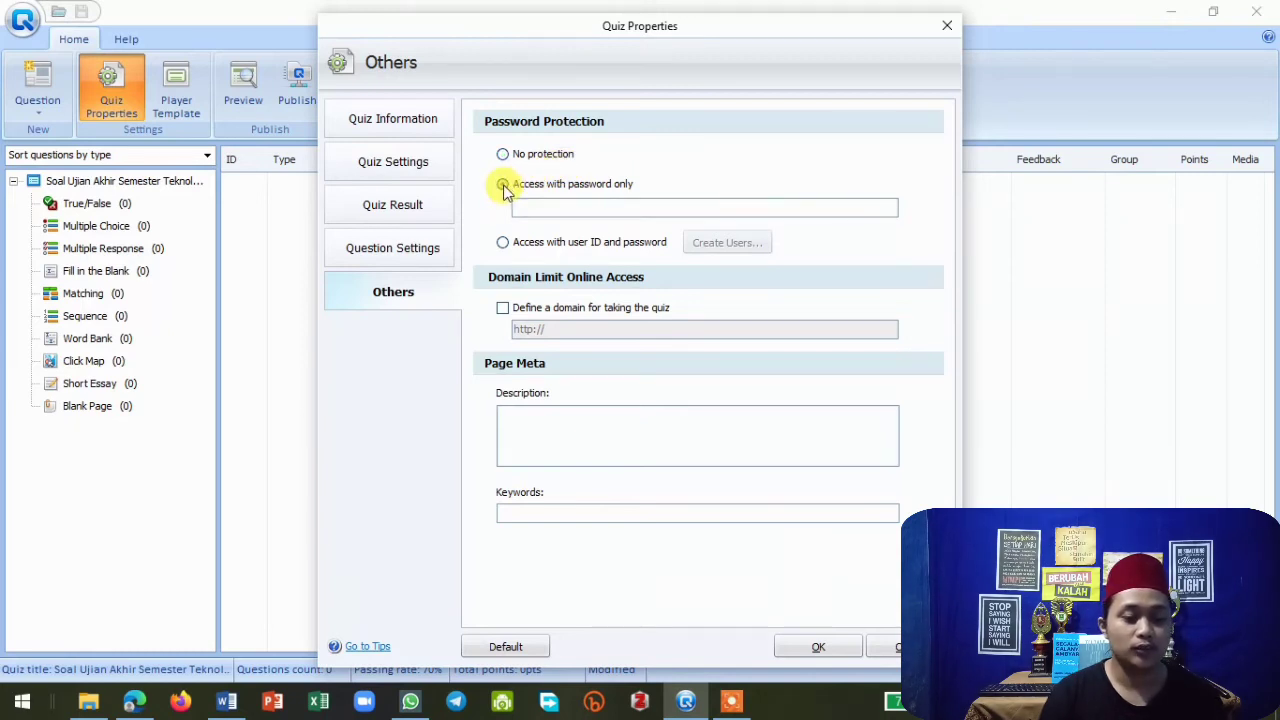
left_click(540, 204)
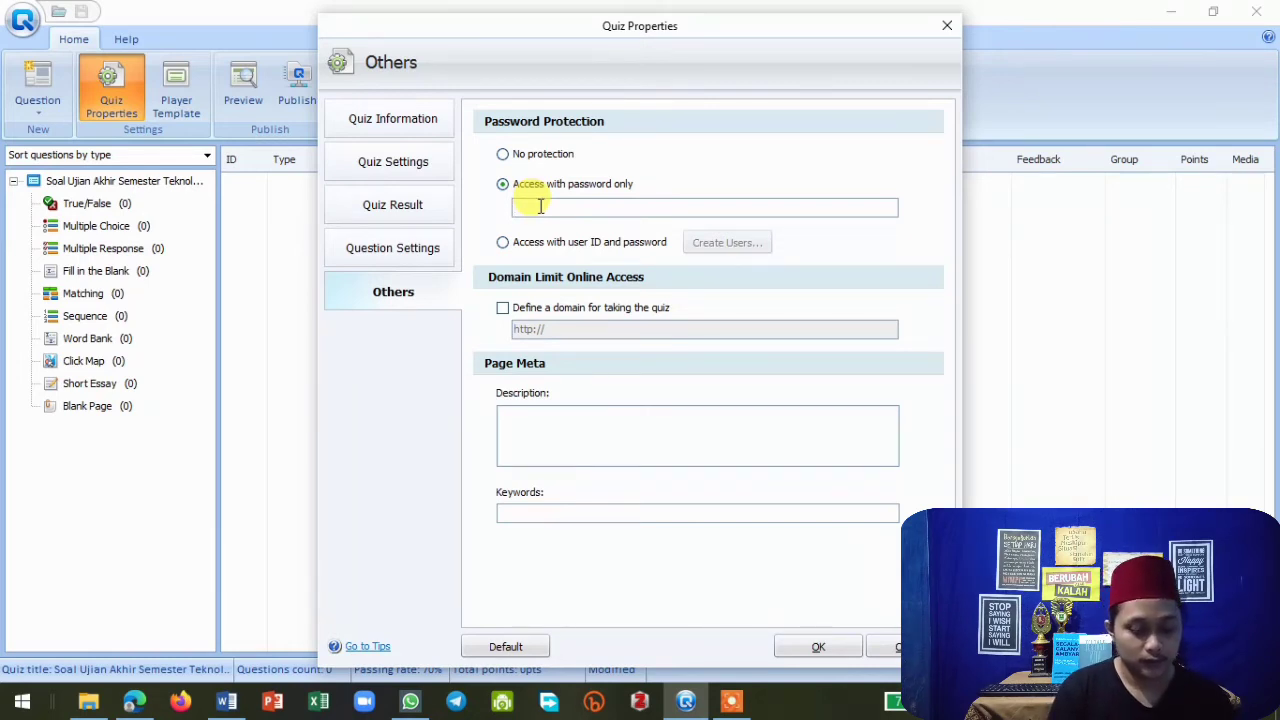
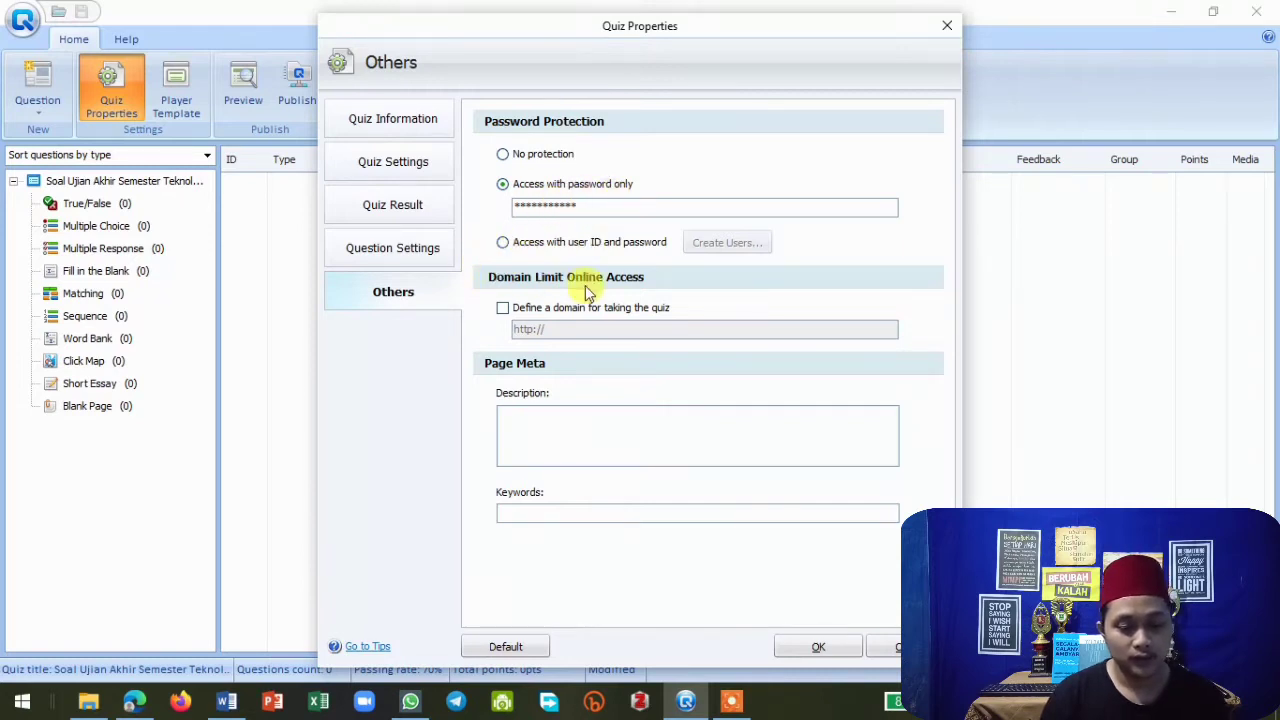
left_click(822, 647)
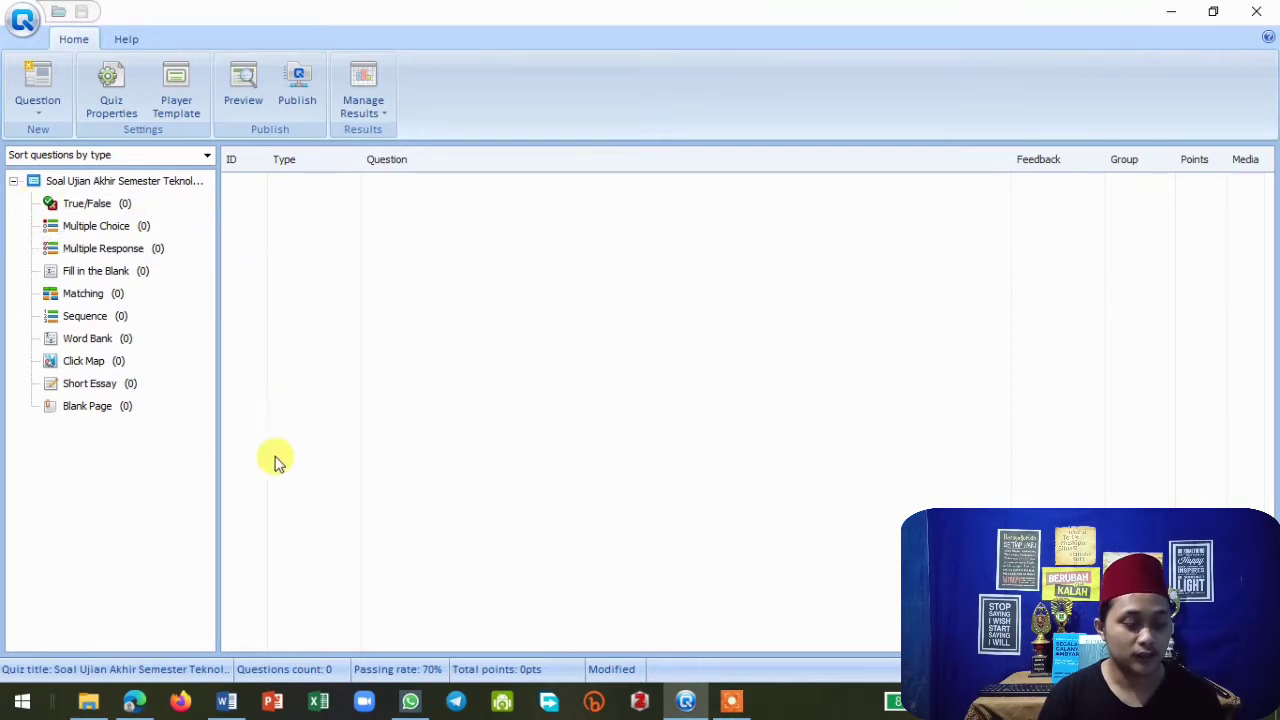
Switch to Word and review the questions in Tugas Soal-Quiz TIK.doc.
left_click(227, 703)
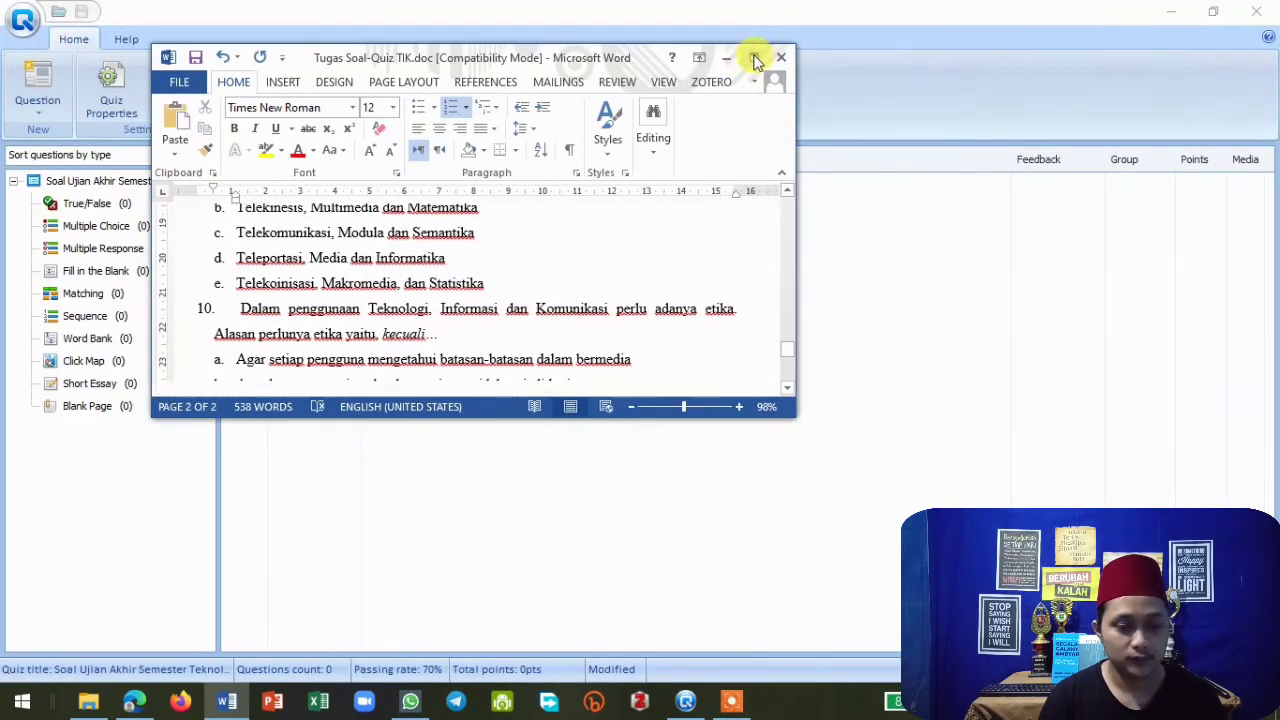
left_click(754, 57)
scroll(765, 280, "up", 6)
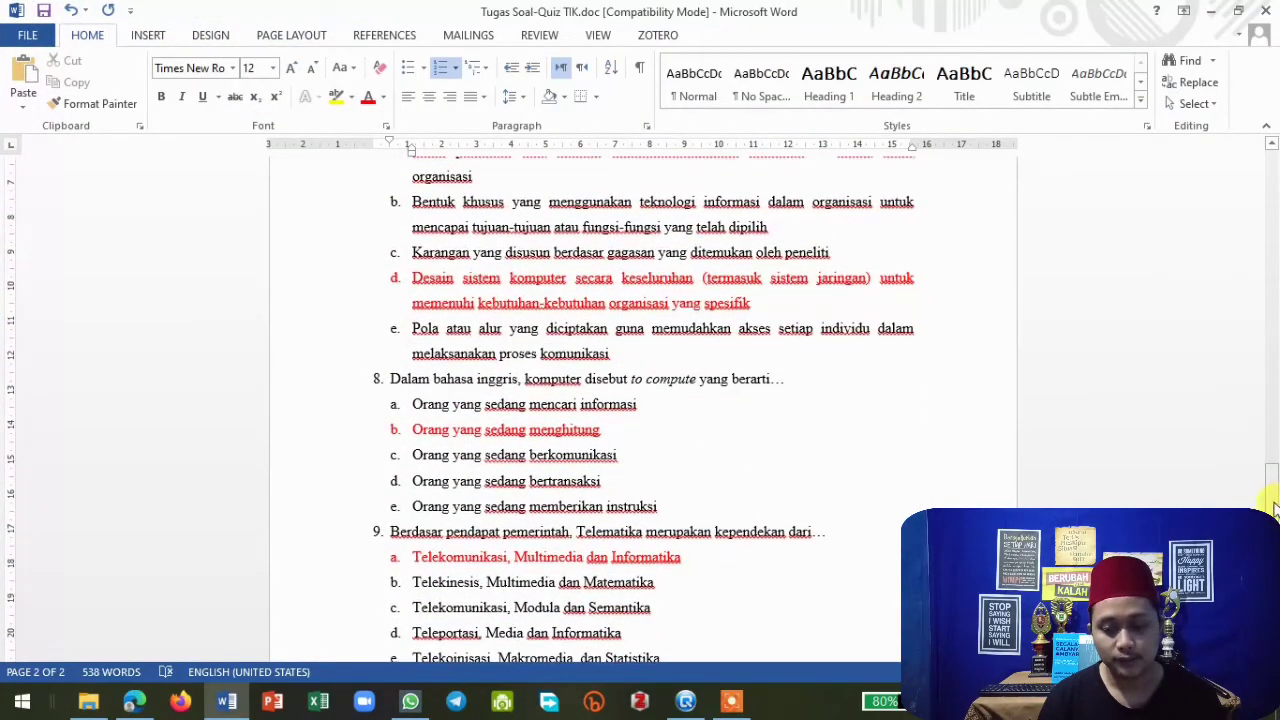
left_click_drag(1275, 508, 1270, 150)
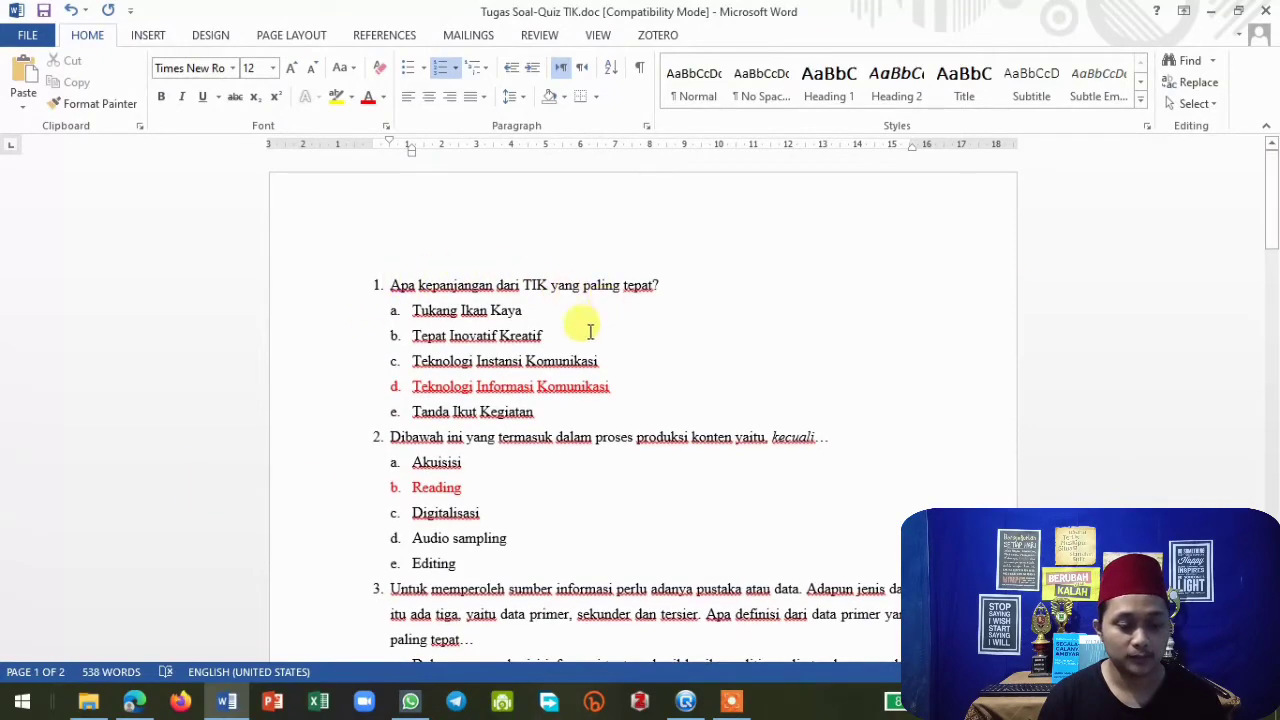
scroll(588, 329, "down", 6)
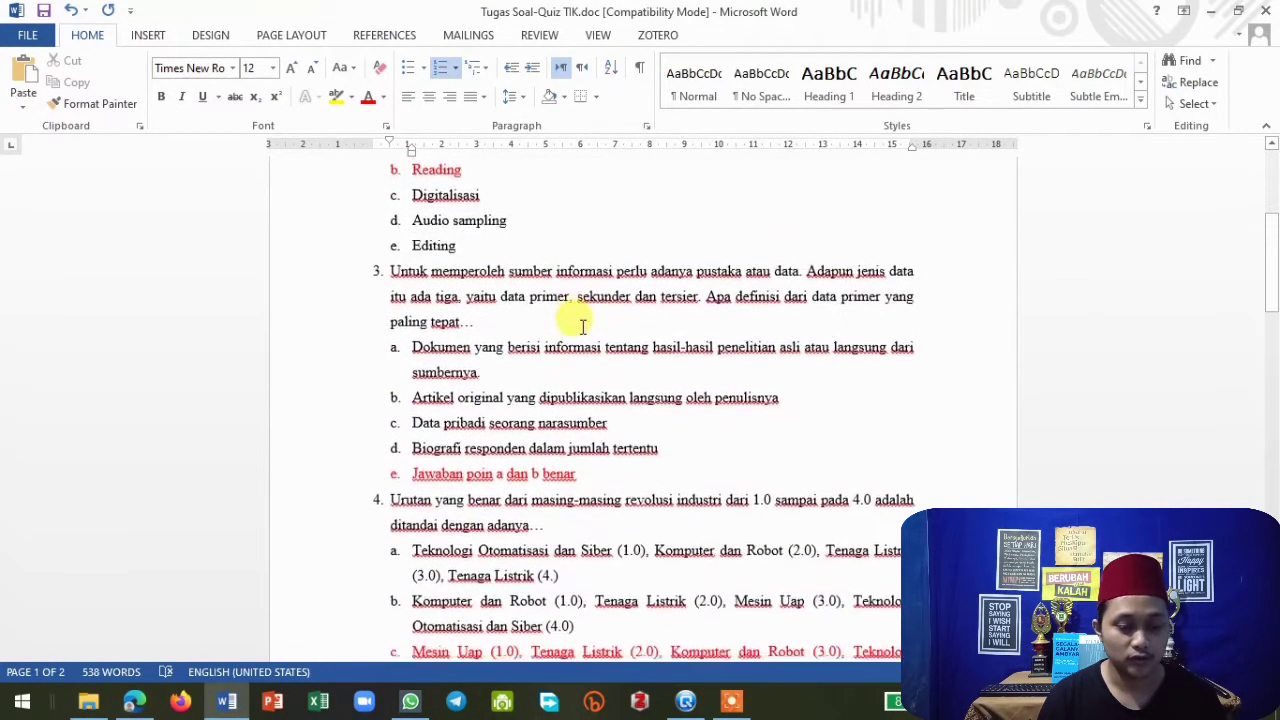
scroll(582, 326, "down", 2)
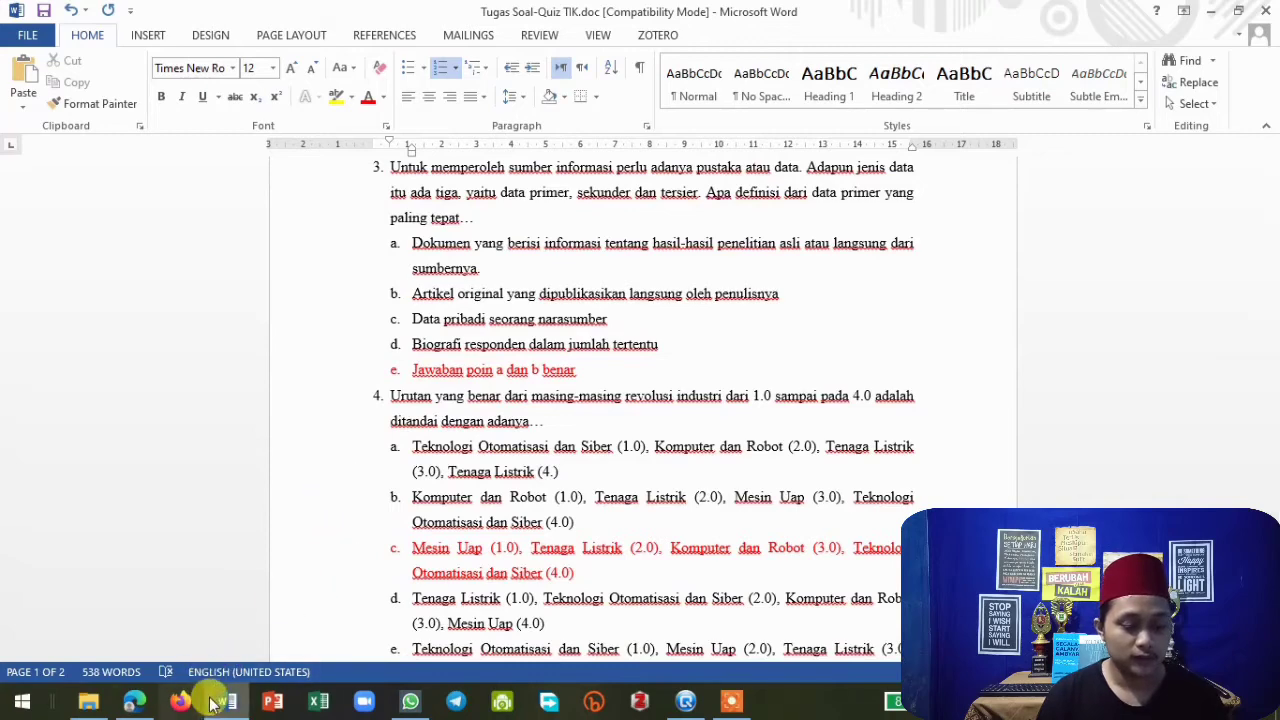
scroll(545, 330, "up", 5)
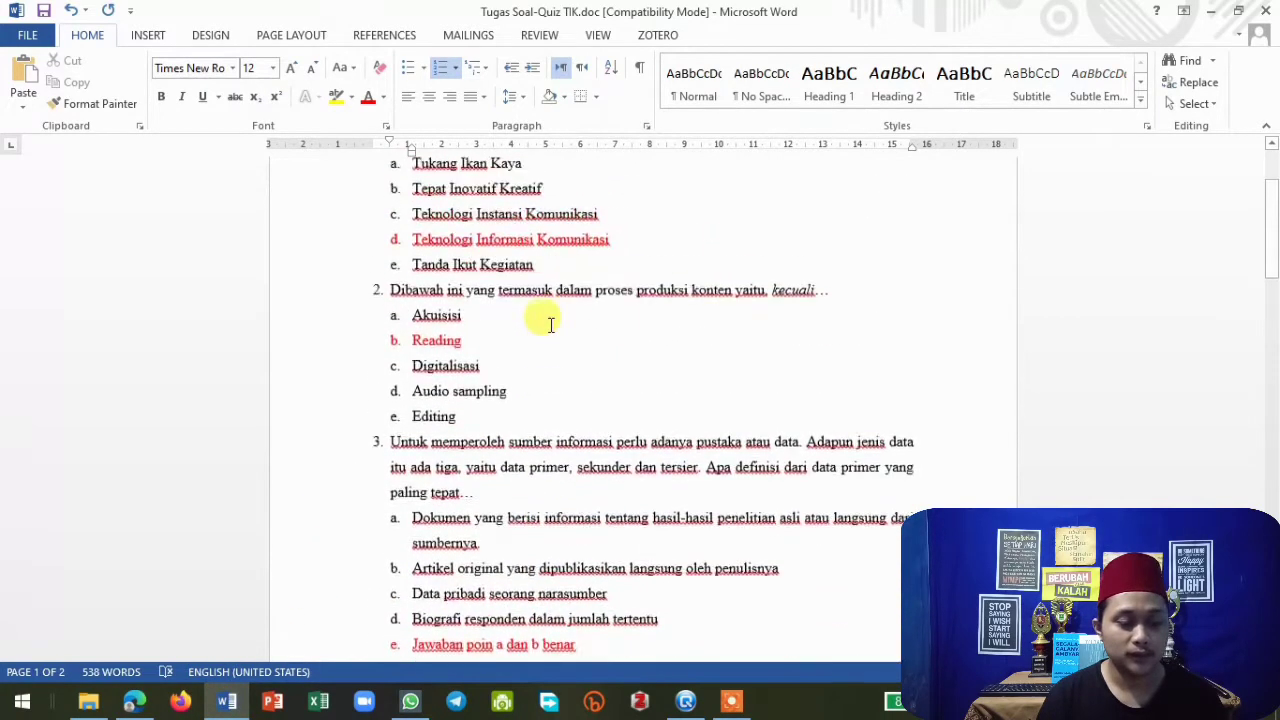
scroll(550, 325, "up", 3)
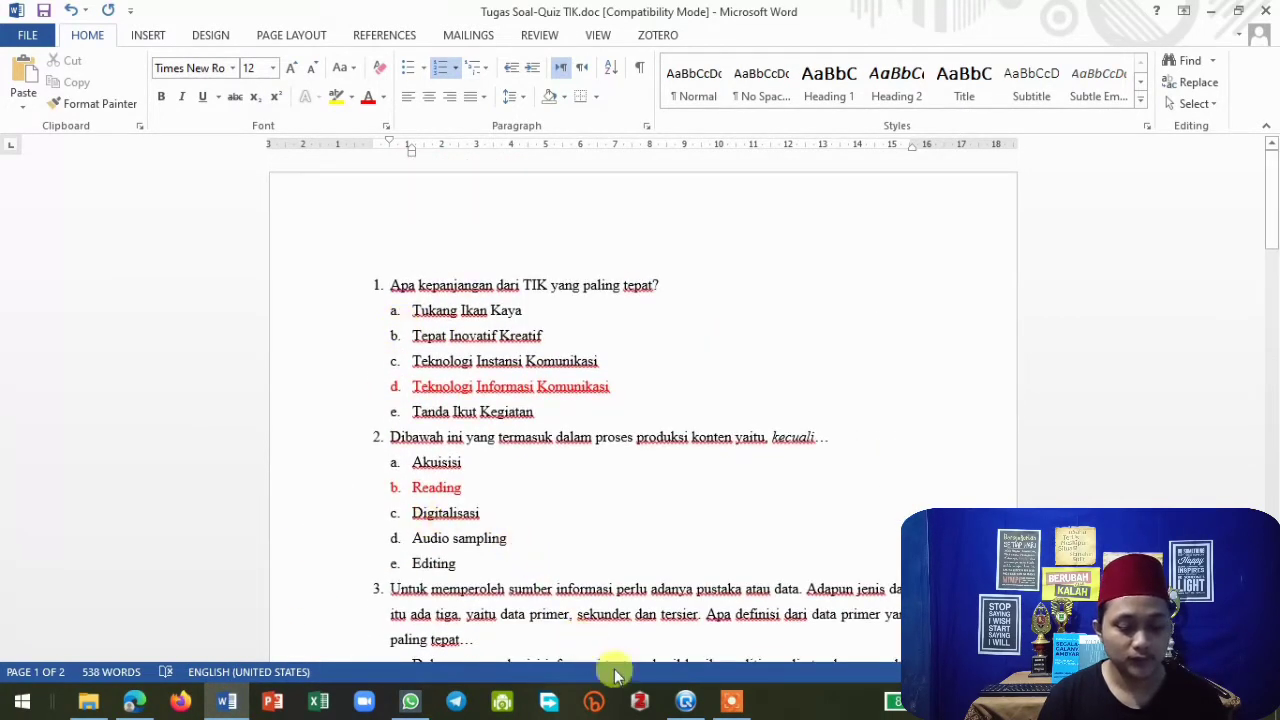
Return to QuizCreator and open a new Multiple Choice question editor.
left_click(686, 701)
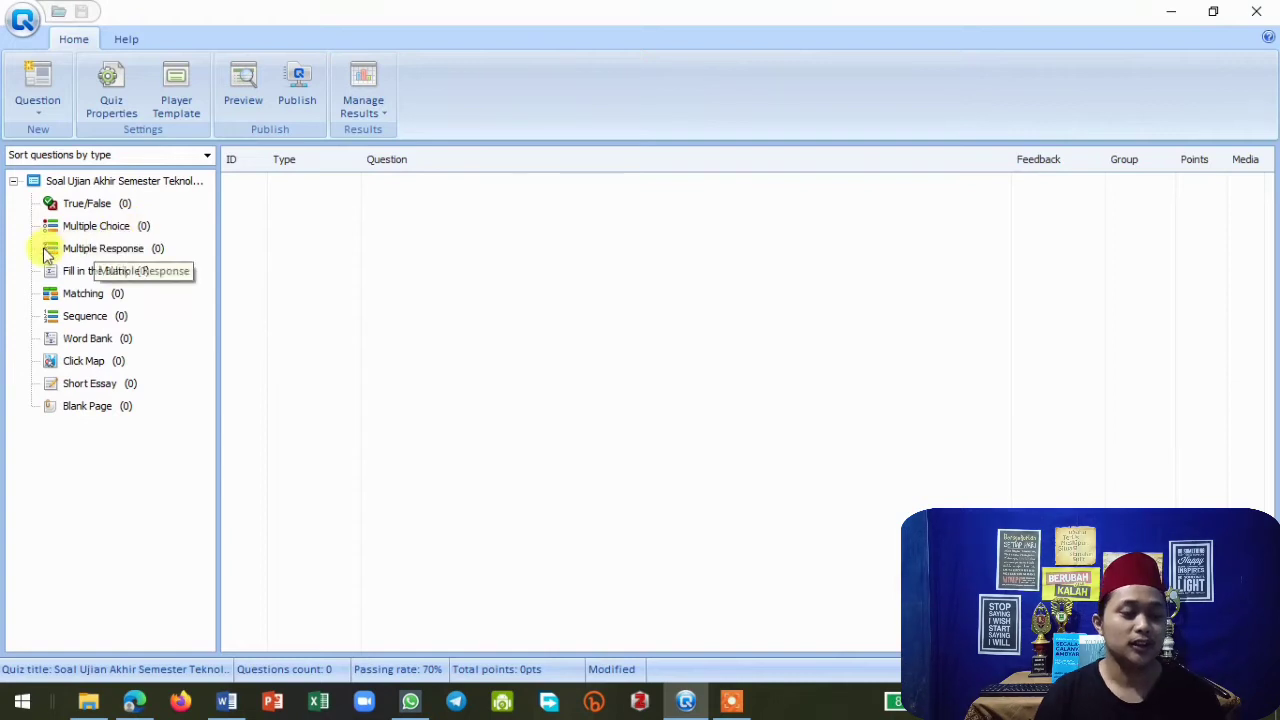
left_click(134, 227)
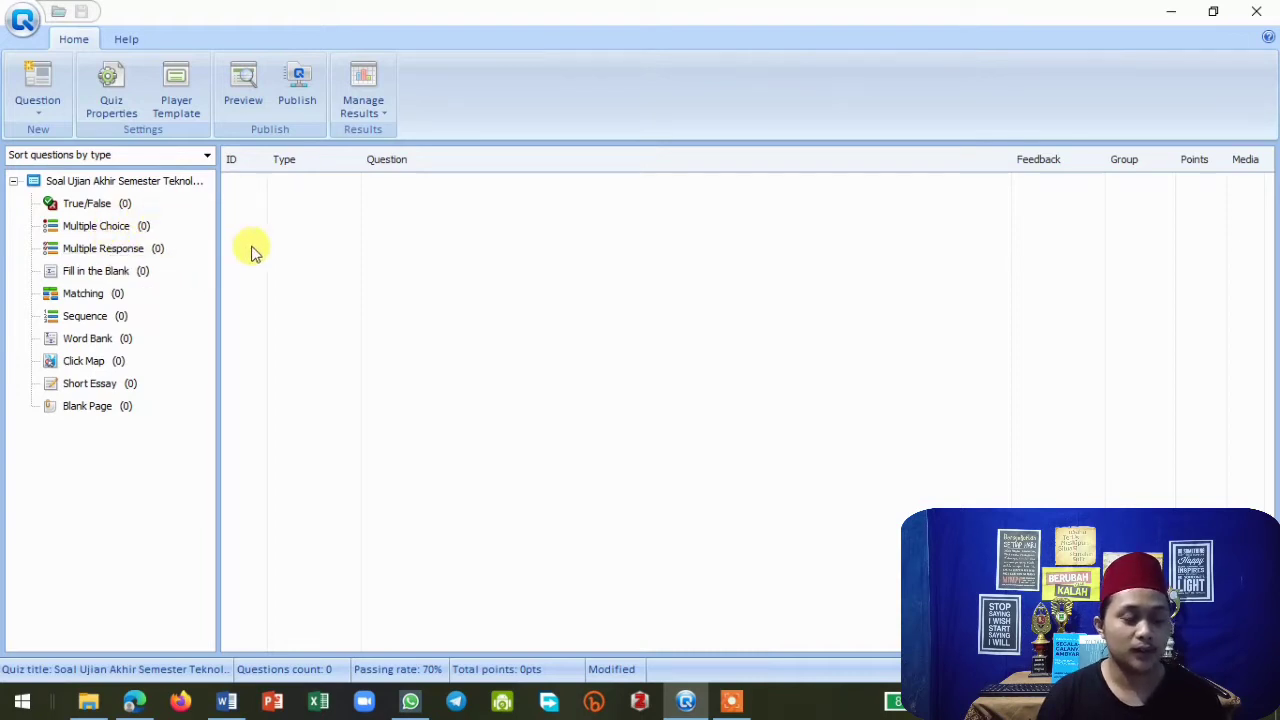
left_click(92, 232)
double_click(92, 228)
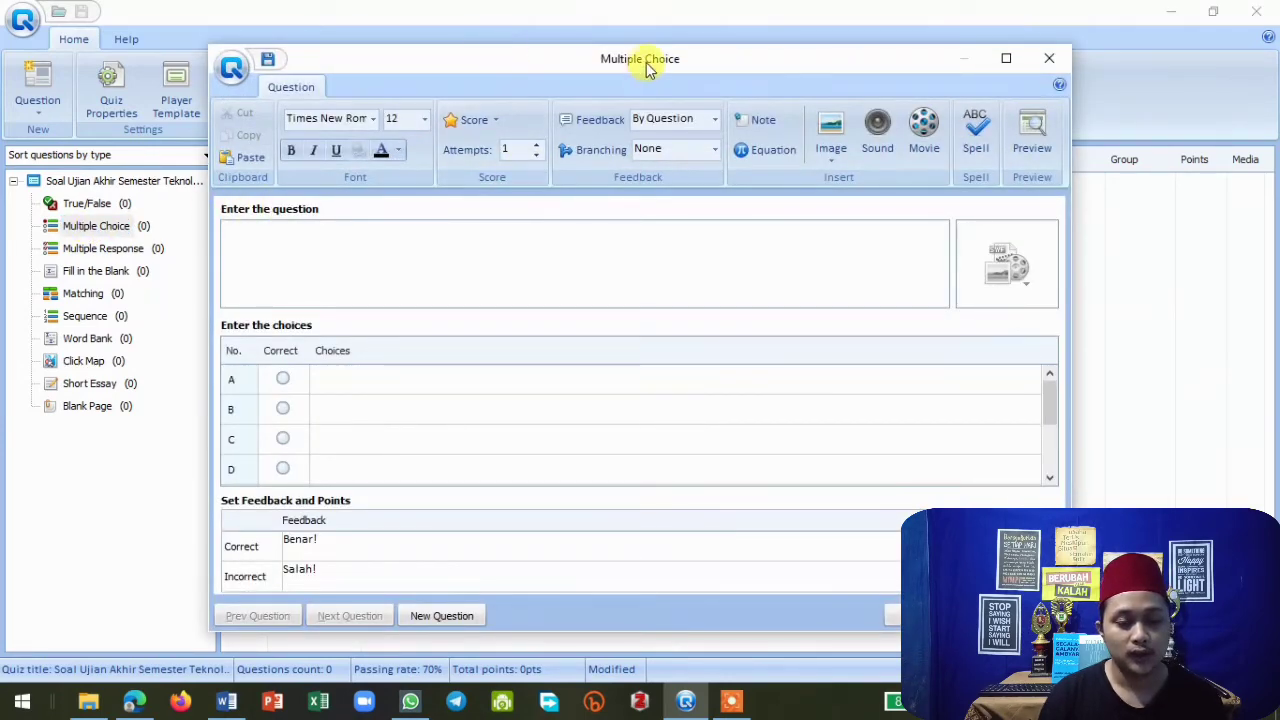
left_click_drag(643, 66, 667, 28)
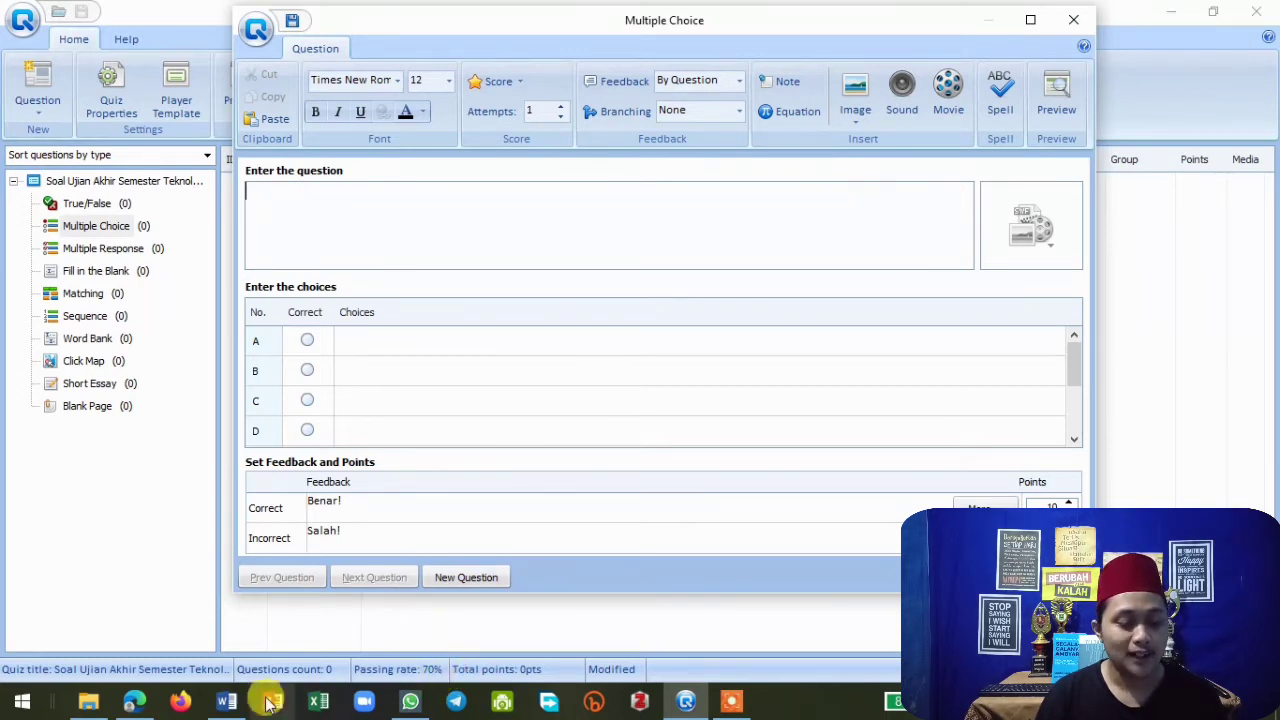
Copy the first question text from the Word document and paste it into the question field.
left_click(226, 700)
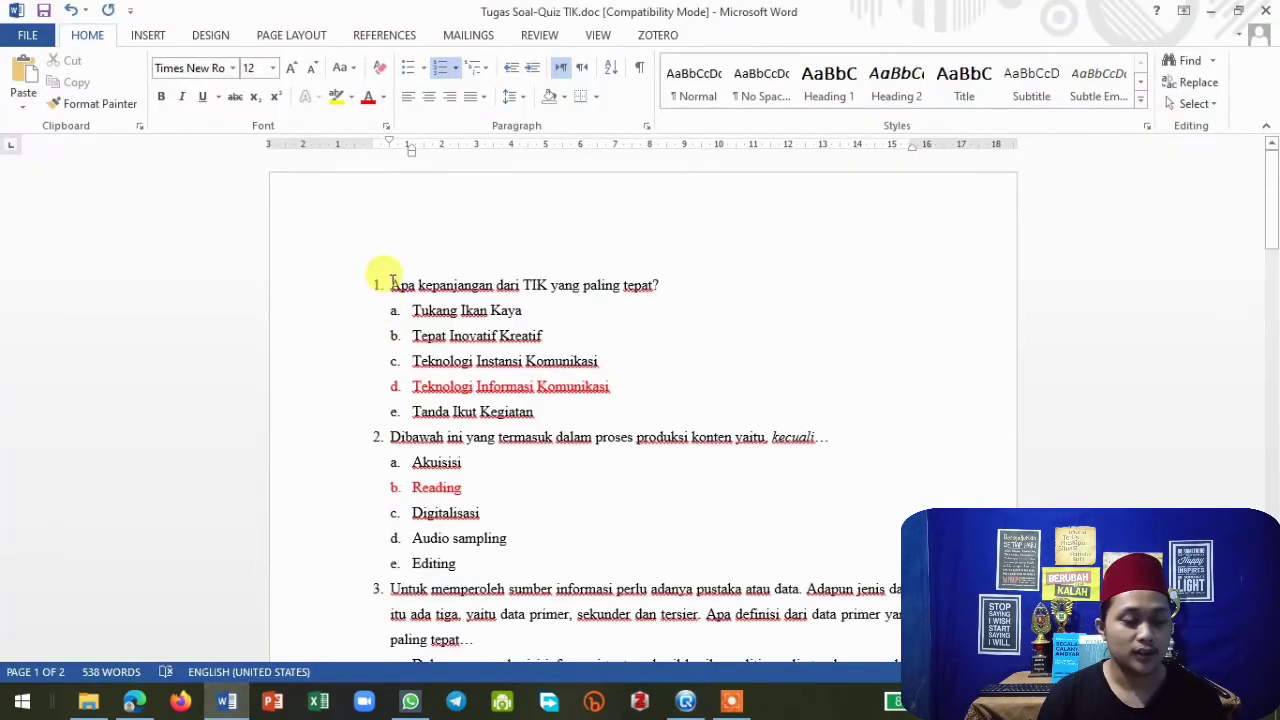
left_click_drag(393, 285, 659, 284)
key("ctrl+c")
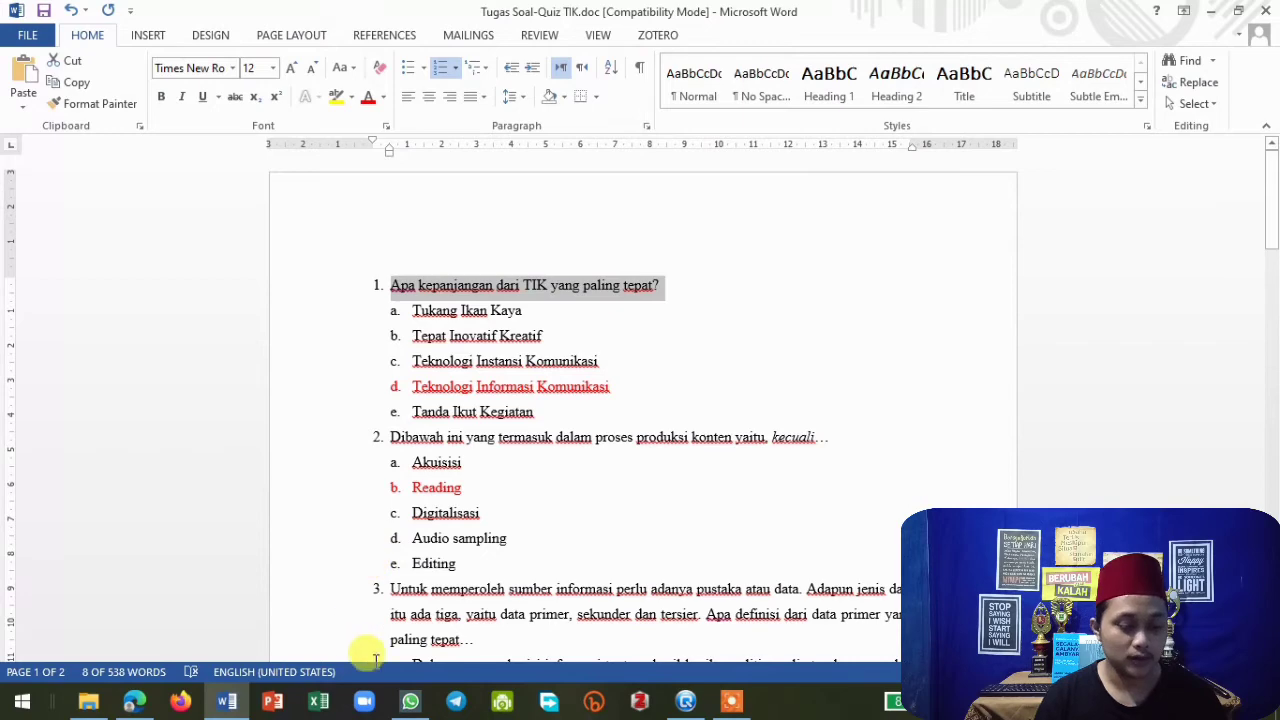
left_click(686, 701)
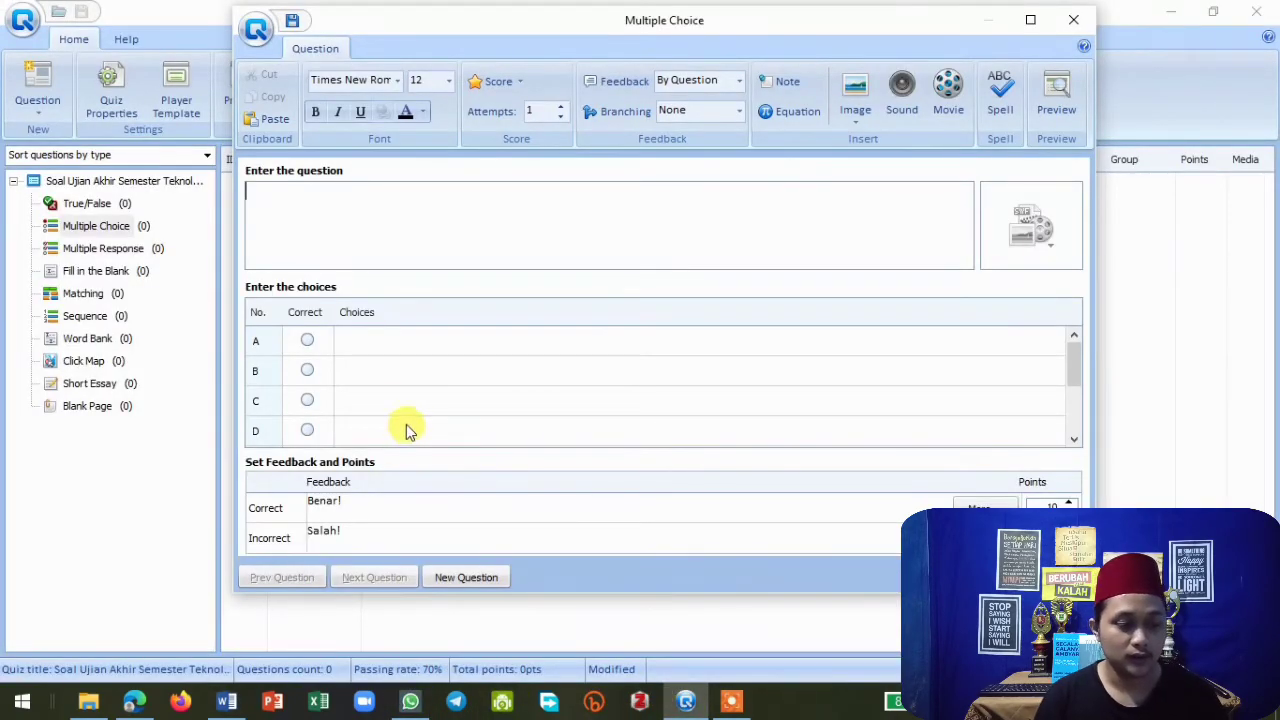
type("1.\tApa kepanjangan dari TIK yang paling tepat?")
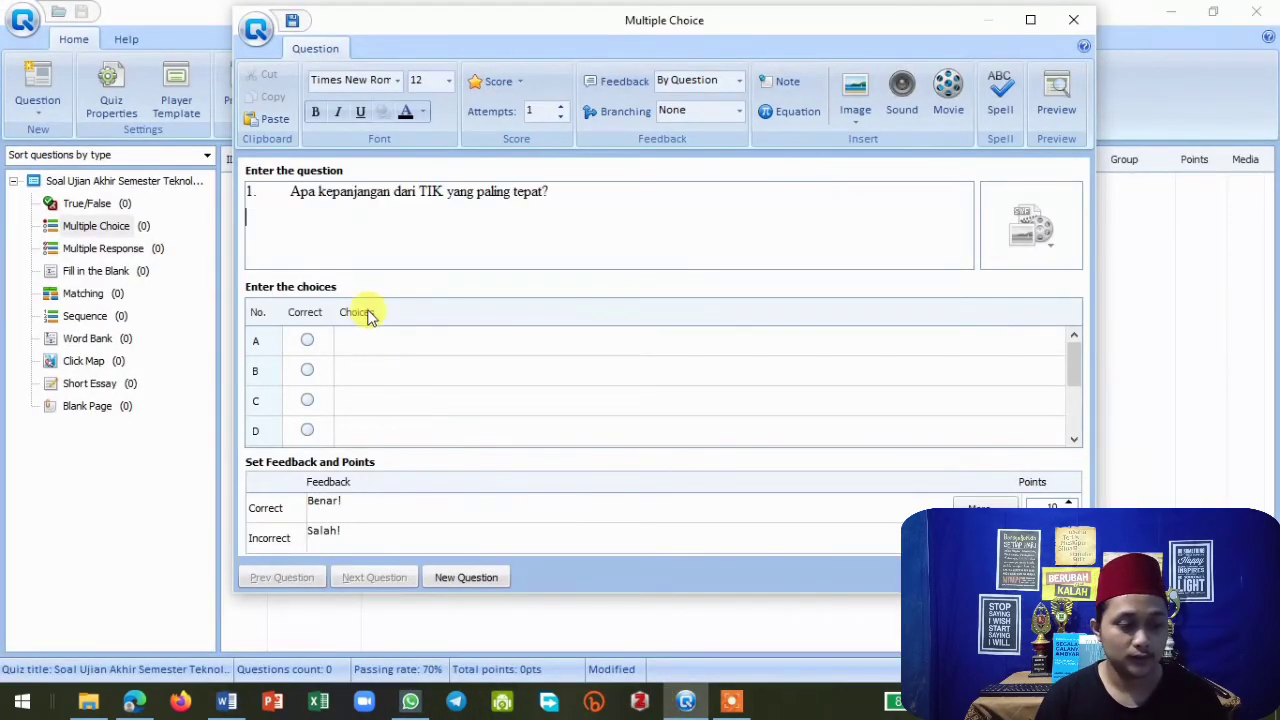
Delete the leading "1." numbering from the pasted question and move to the first answer choice.
left_click(290, 191)
key("BackSpace")
key("BackSpace")
key("BackSpace")
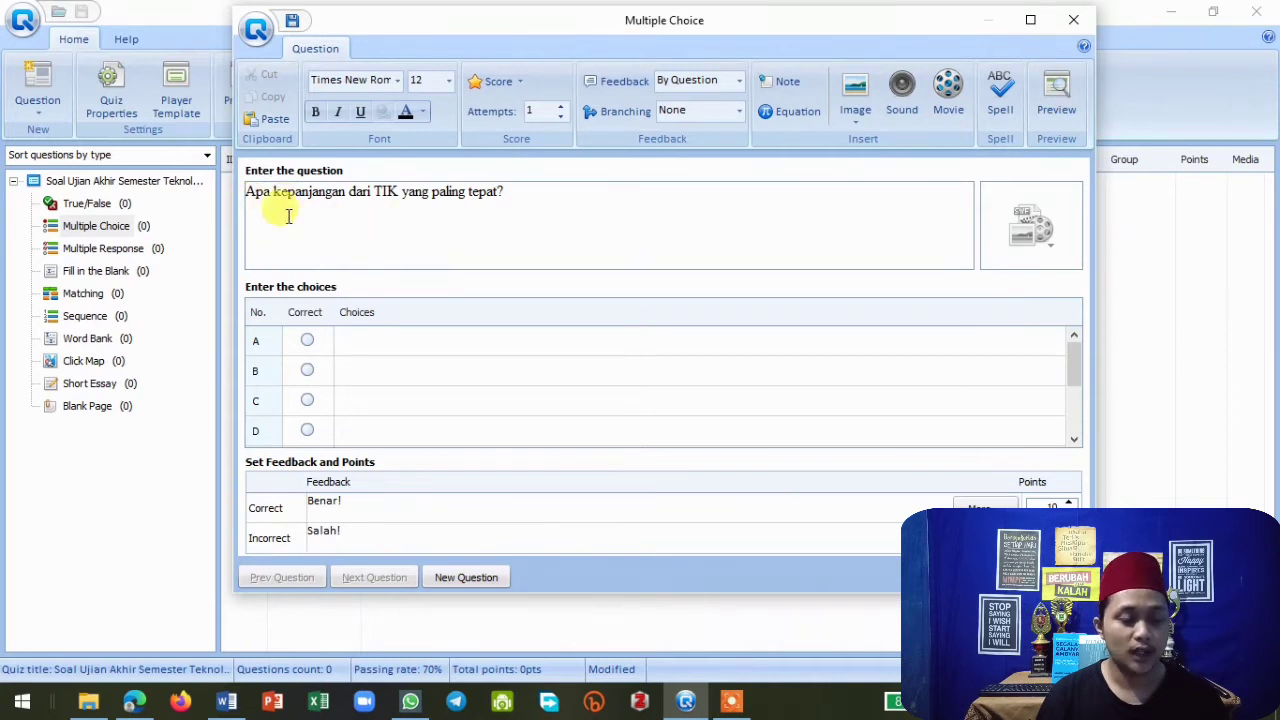
left_click(349, 343)
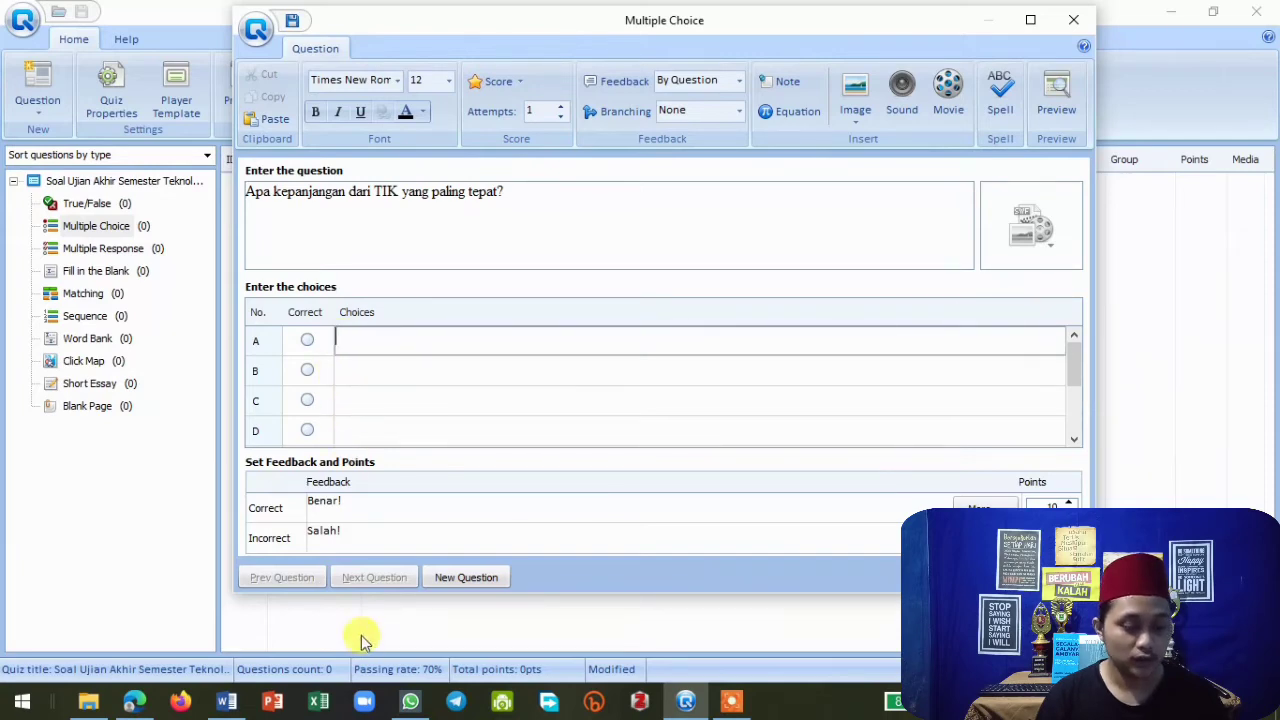
Try to paste the first answer choice into choice A, and delete the wrongly pasted question text.
left_click(226, 701)
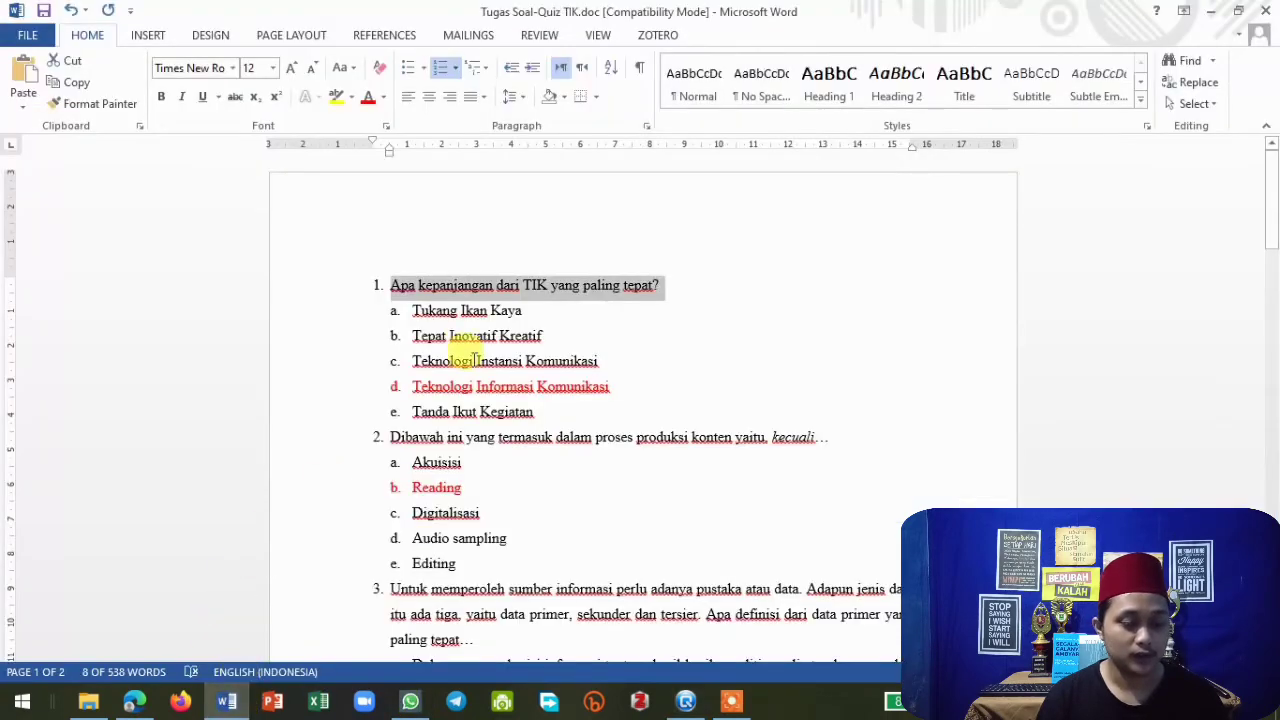
left_click_drag(414, 310, 532, 314)
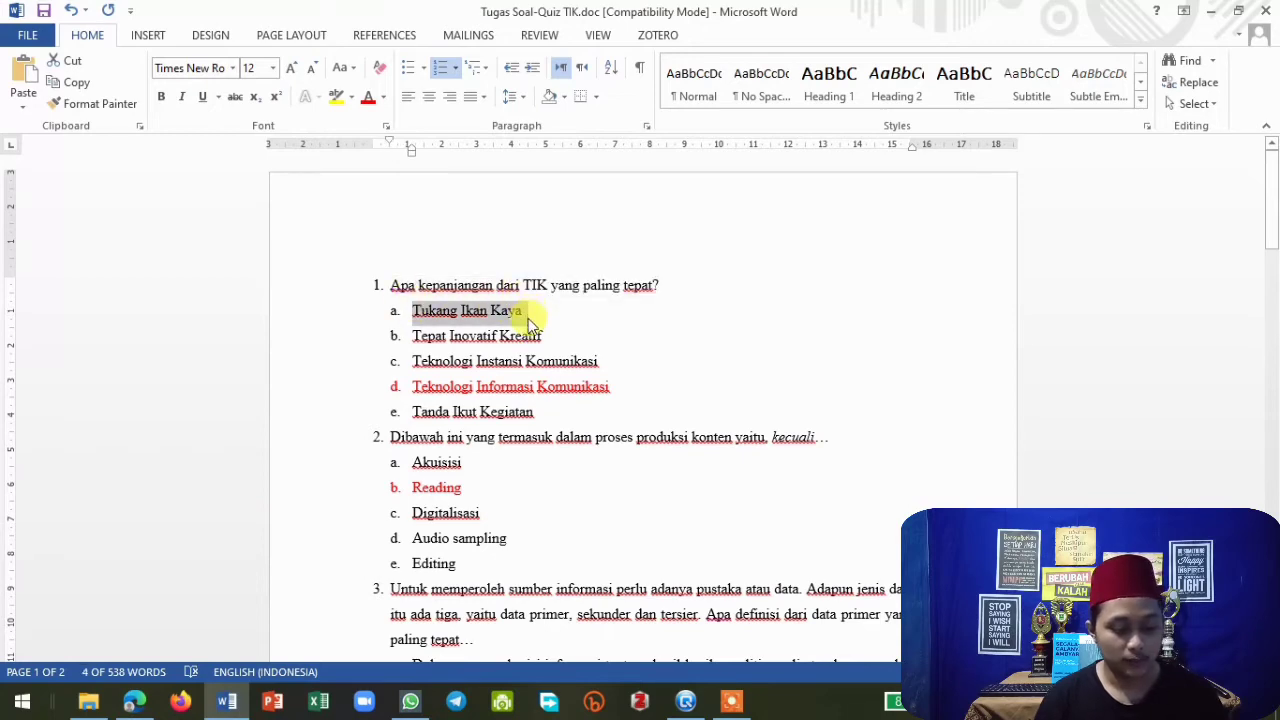
left_click(230, 698)
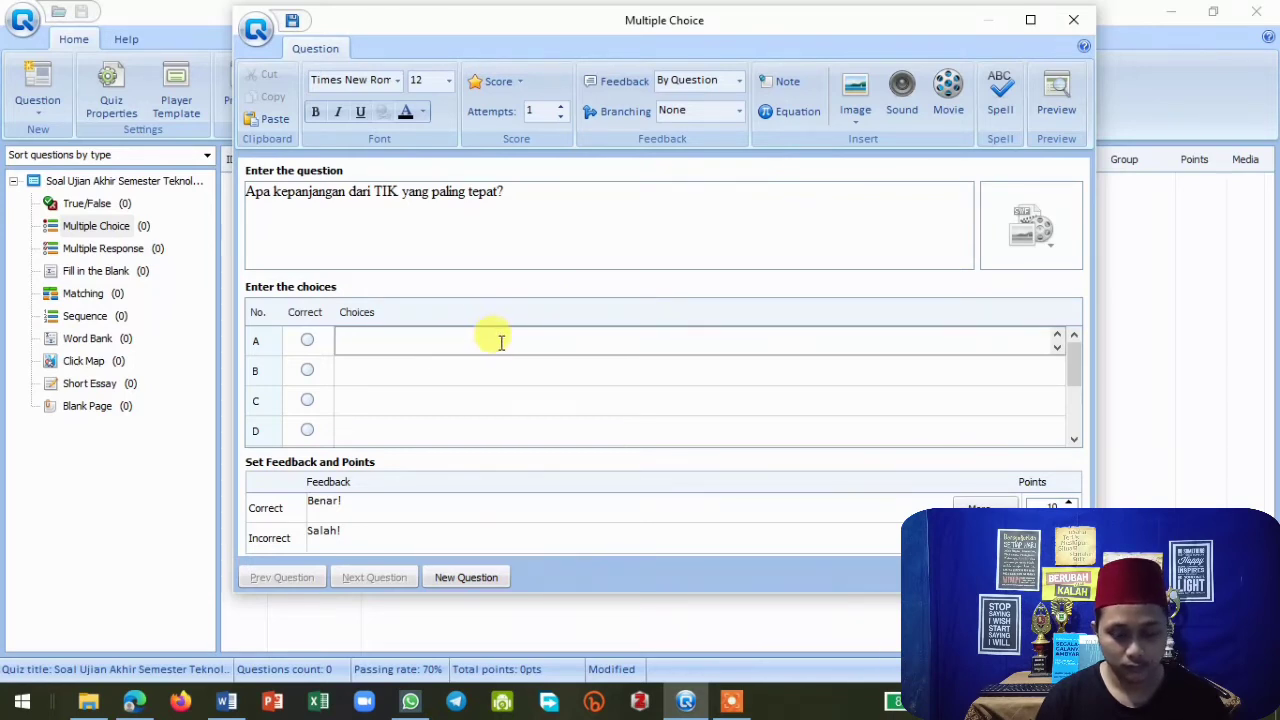
left_click(163, 507)
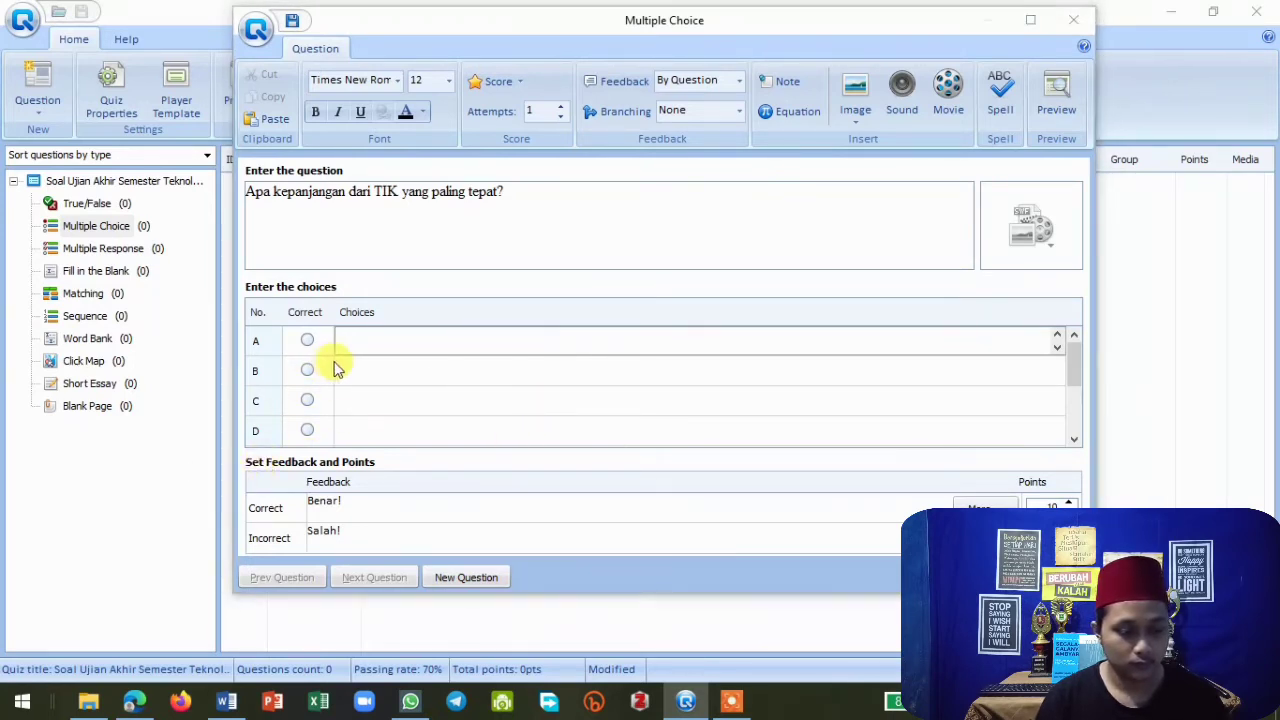
left_click(366, 342)
key("ctrl+v")
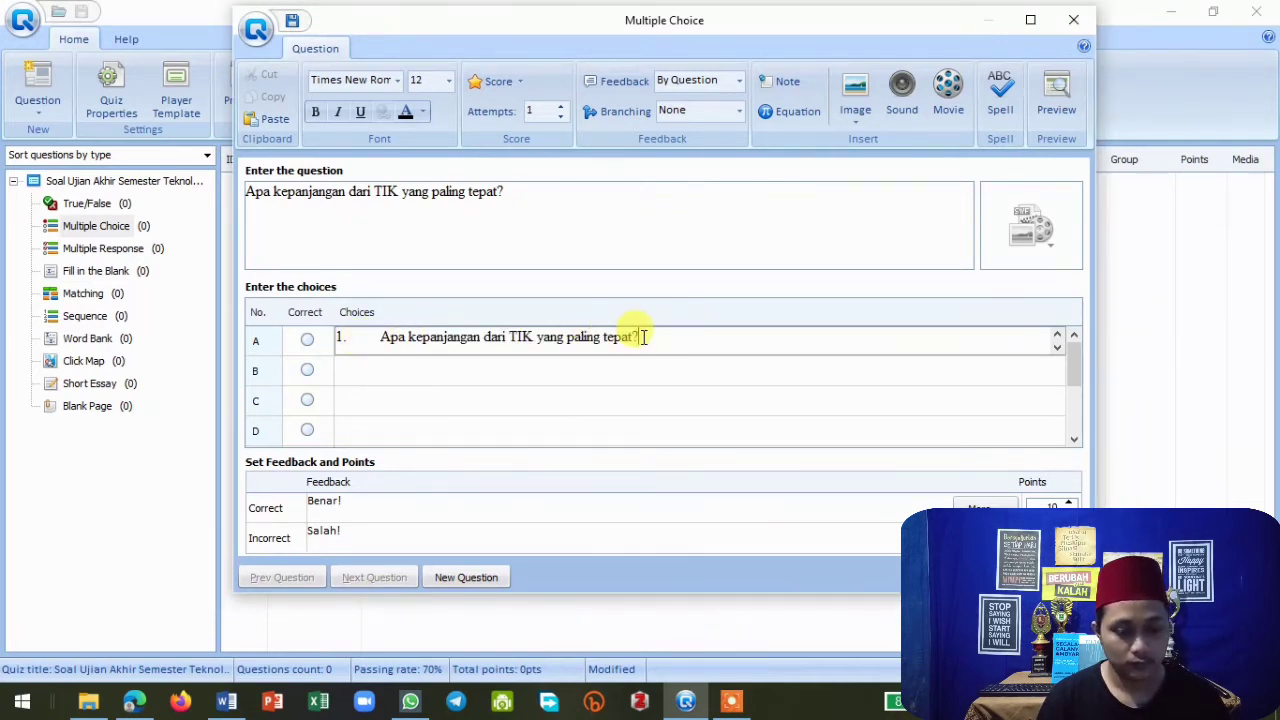
left_click_drag(638, 337, 369, 349)
key("BackSpace")
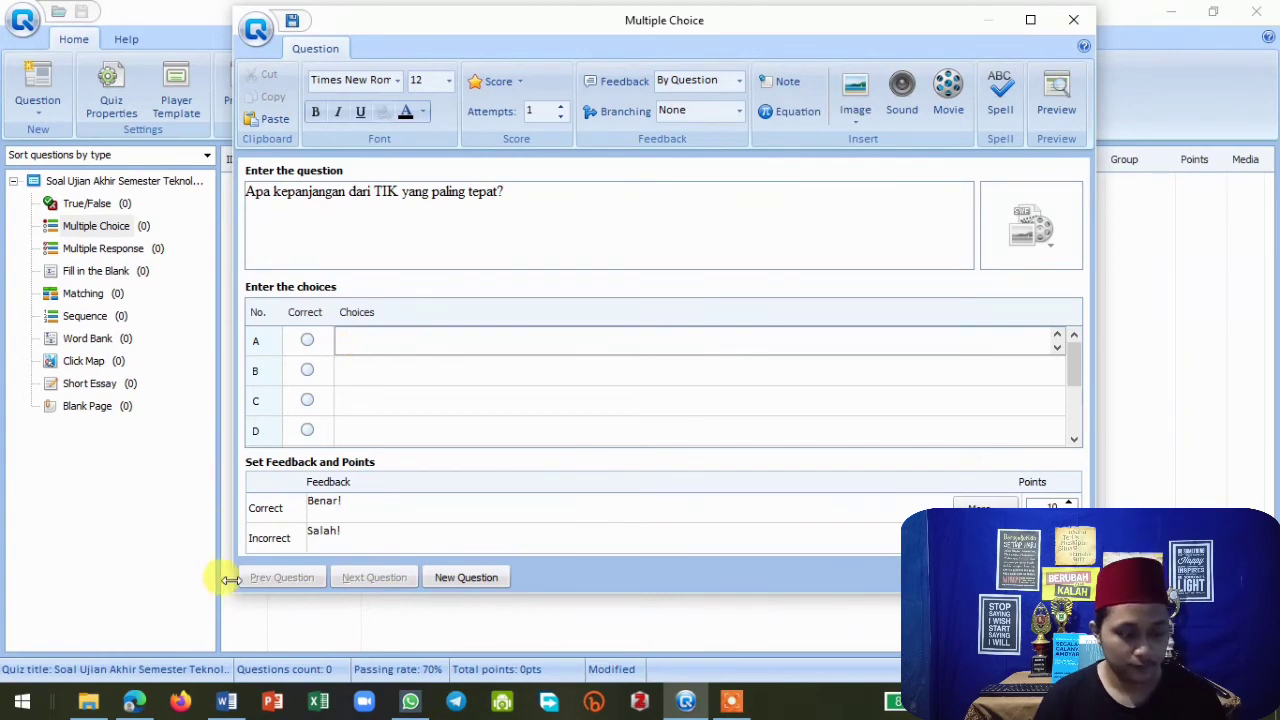
Copy the answer "Tukang Ikan Kaya" from the Word document into choice A and remove its "a." prefix.
left_click(226, 701)
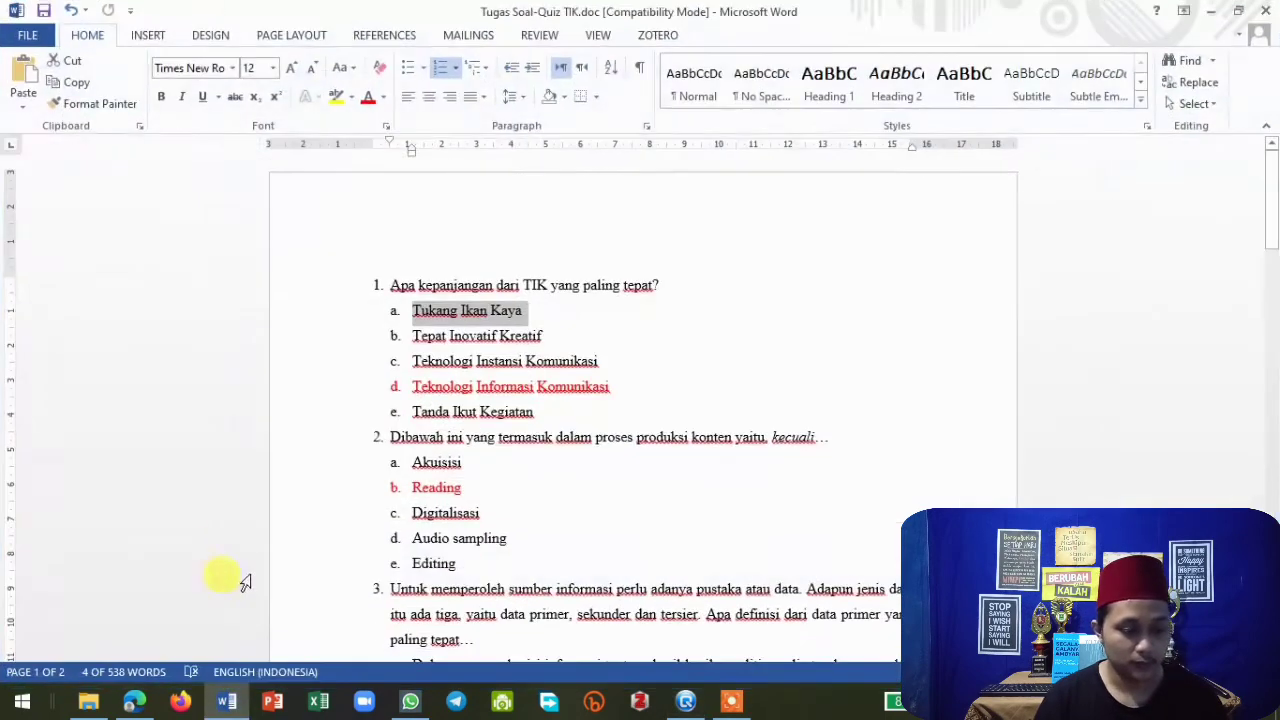
left_click(415, 303)
left_click_drag(408, 315, 523, 310)
key("ctrl+c")
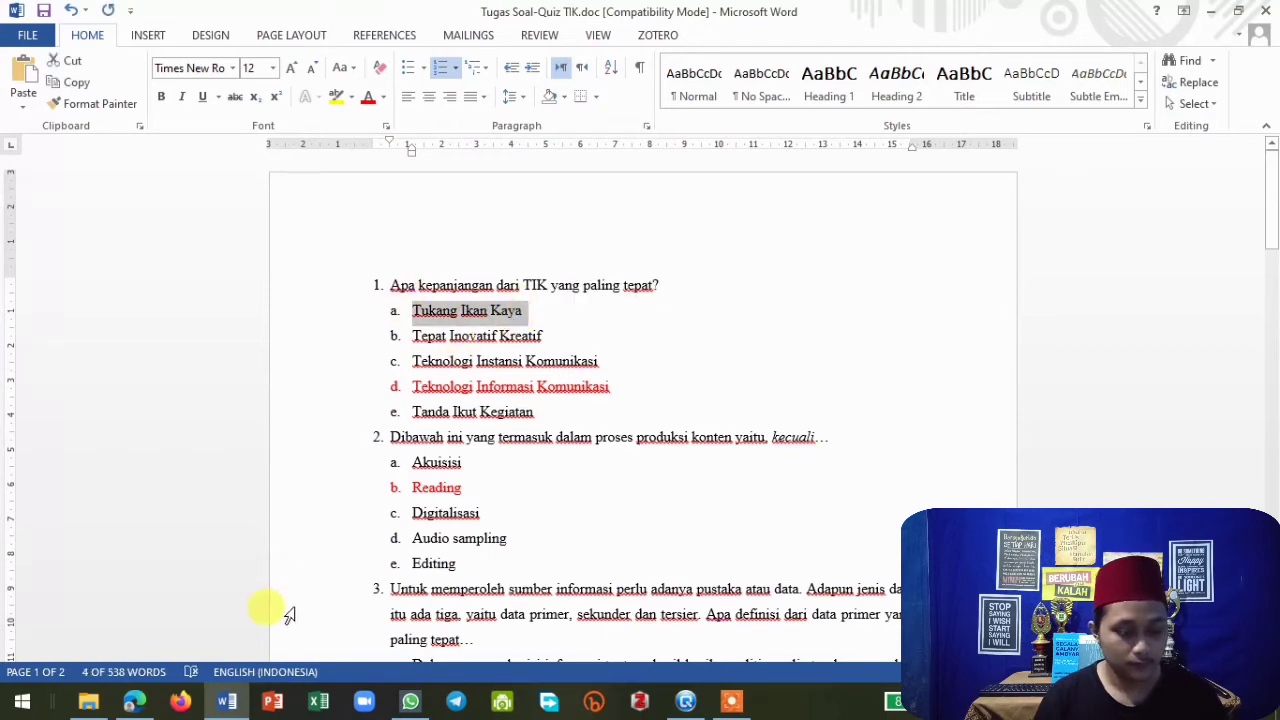
left_click(240, 703)
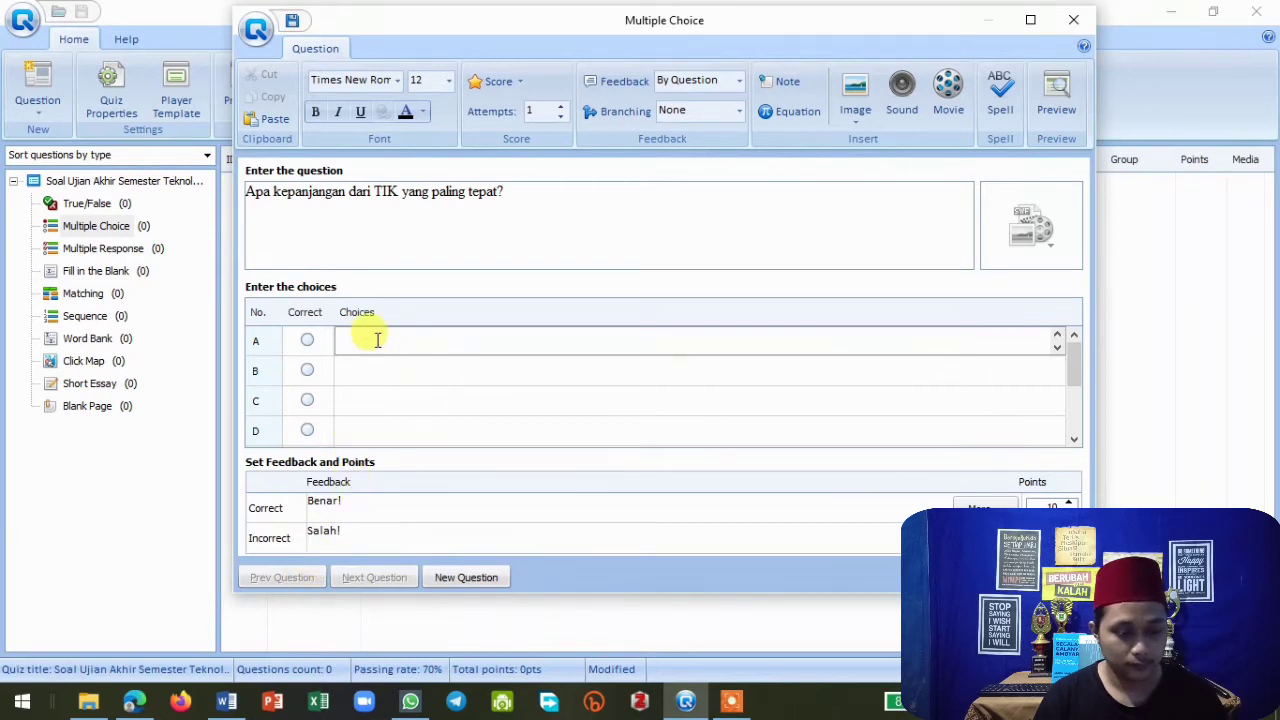
key("ctrl+v")
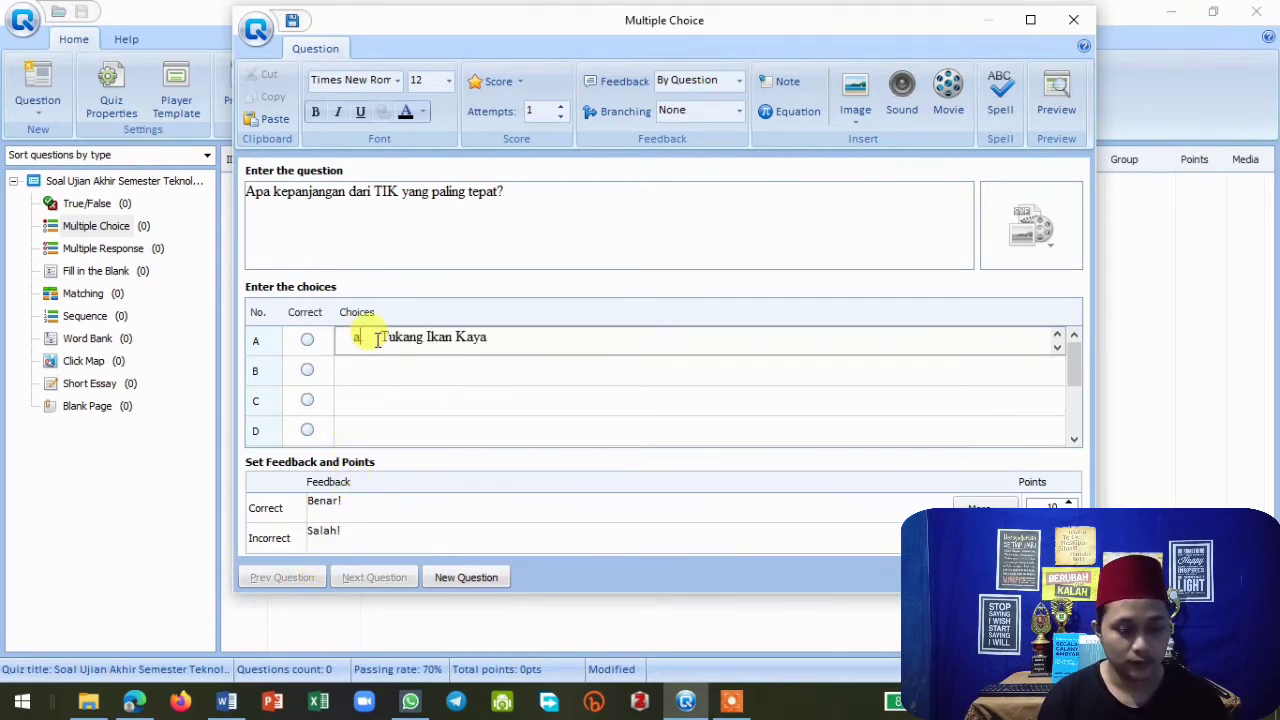
key("BackSpace")
key("BackSpace")
key("BackSpace")
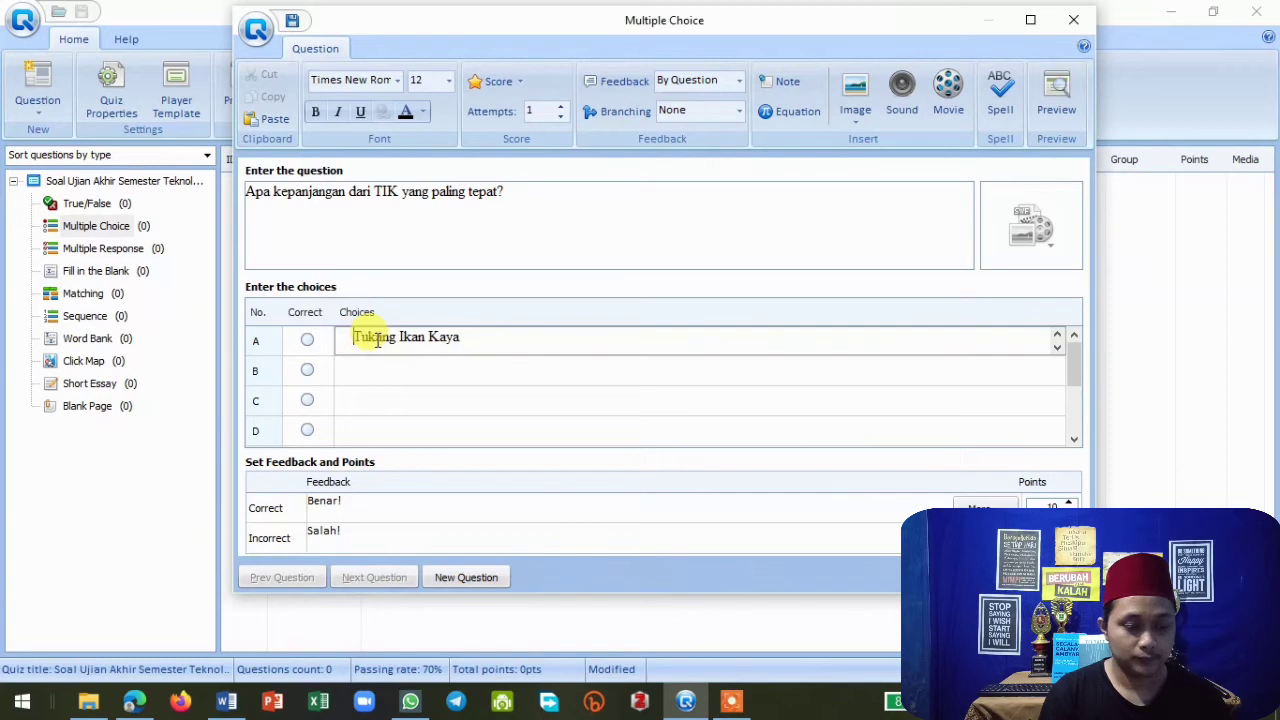
Copy the answer "Tepat Inovatif Kreatif" from the Word document into choice B and remove its letter prefix.
left_click(224, 700)
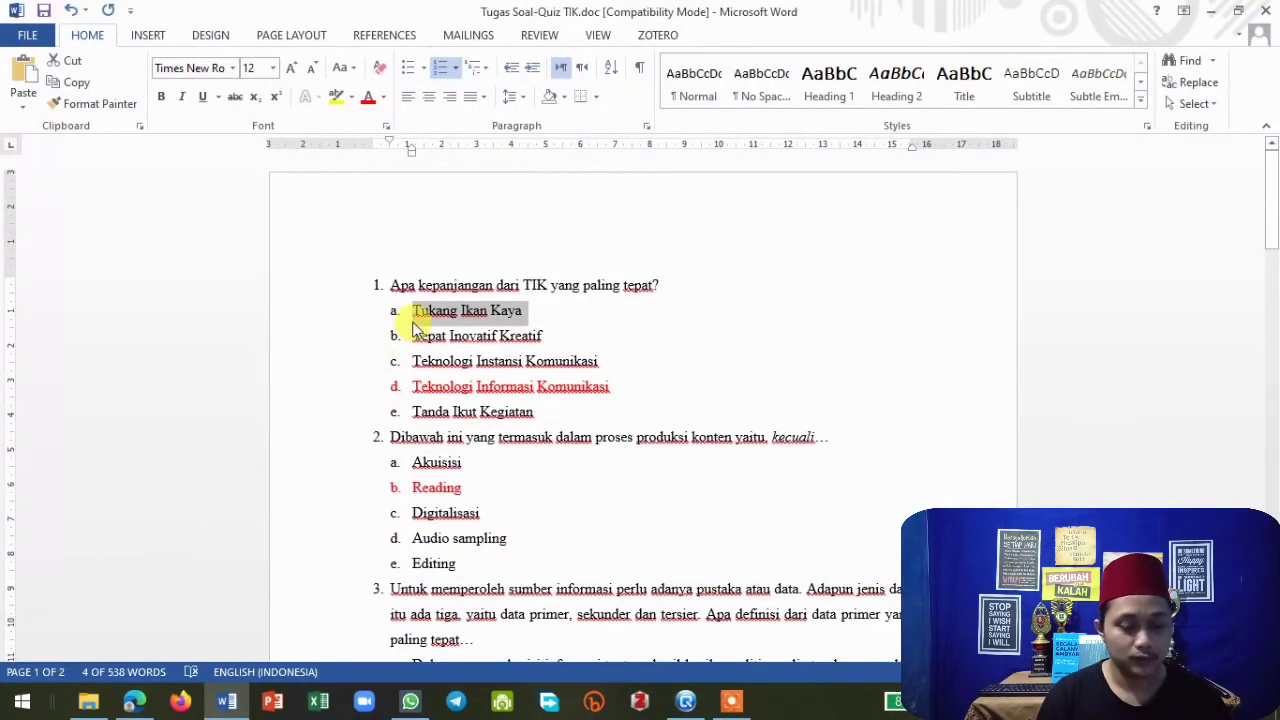
left_click_drag(413, 334, 542, 340)
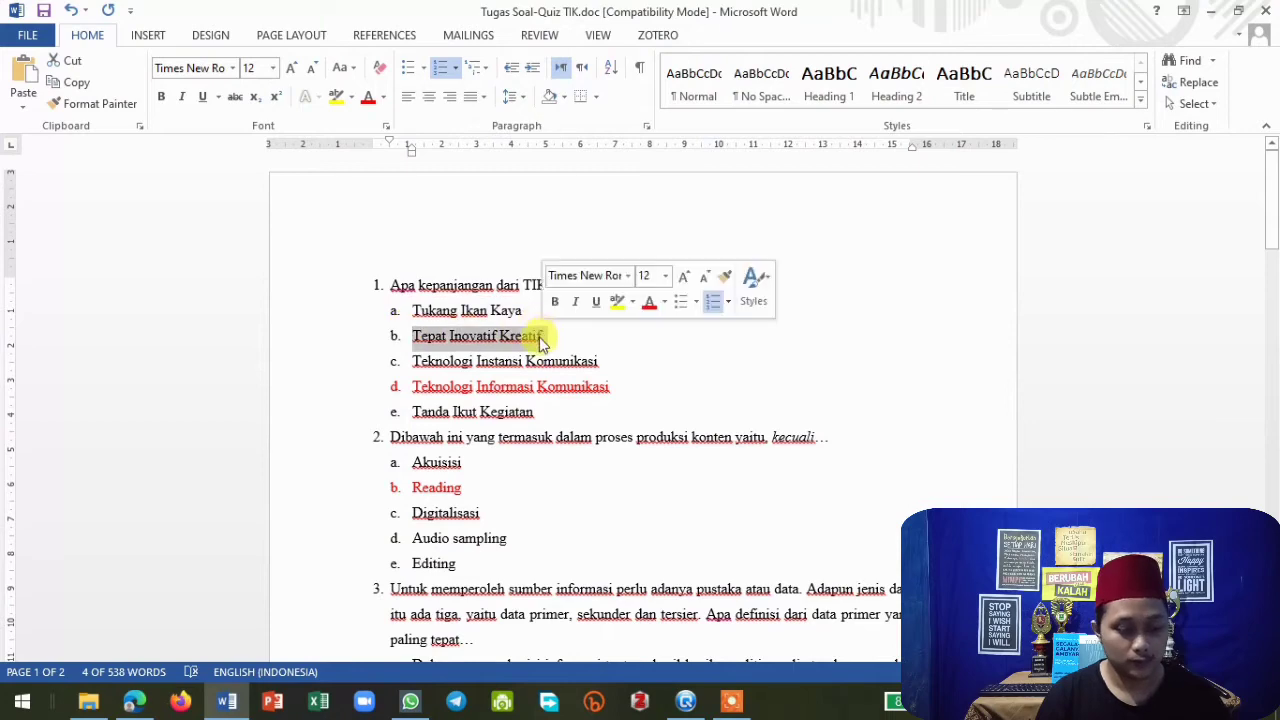
left_click(229, 699)
left_click(404, 372)
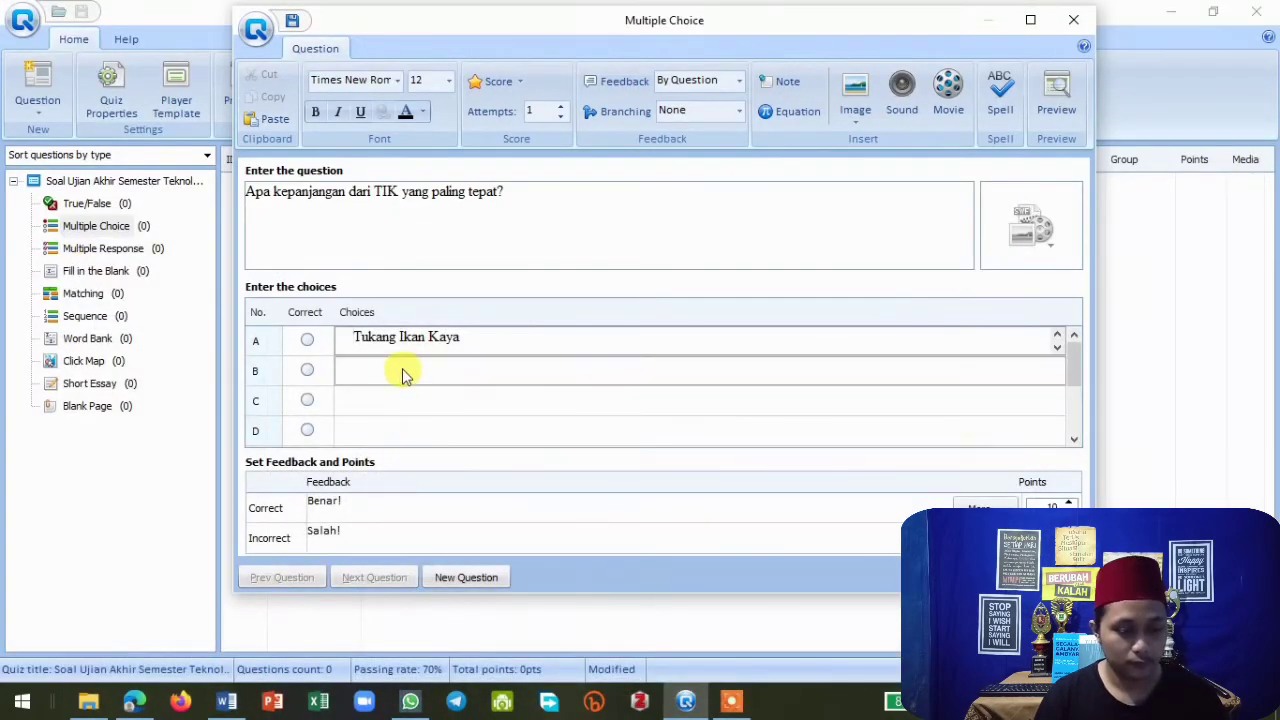
type("a.\tTepat Inovatif Kreatif")
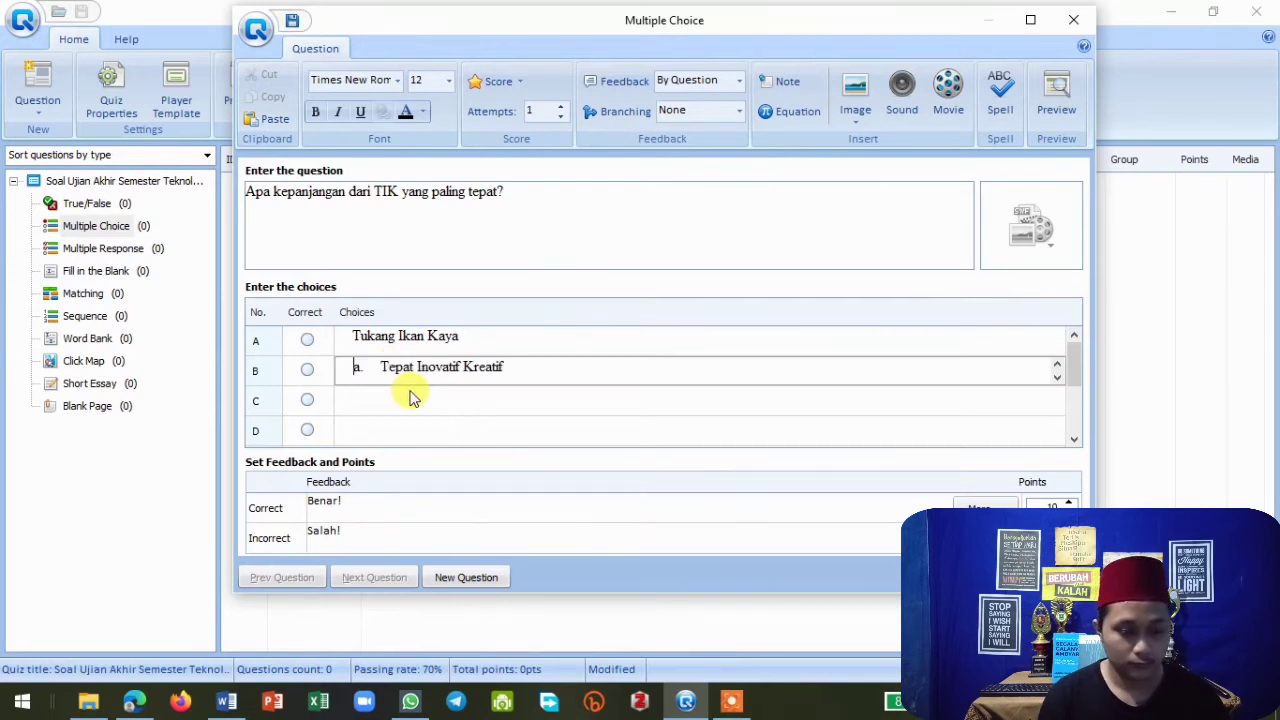
key("BackSpace")
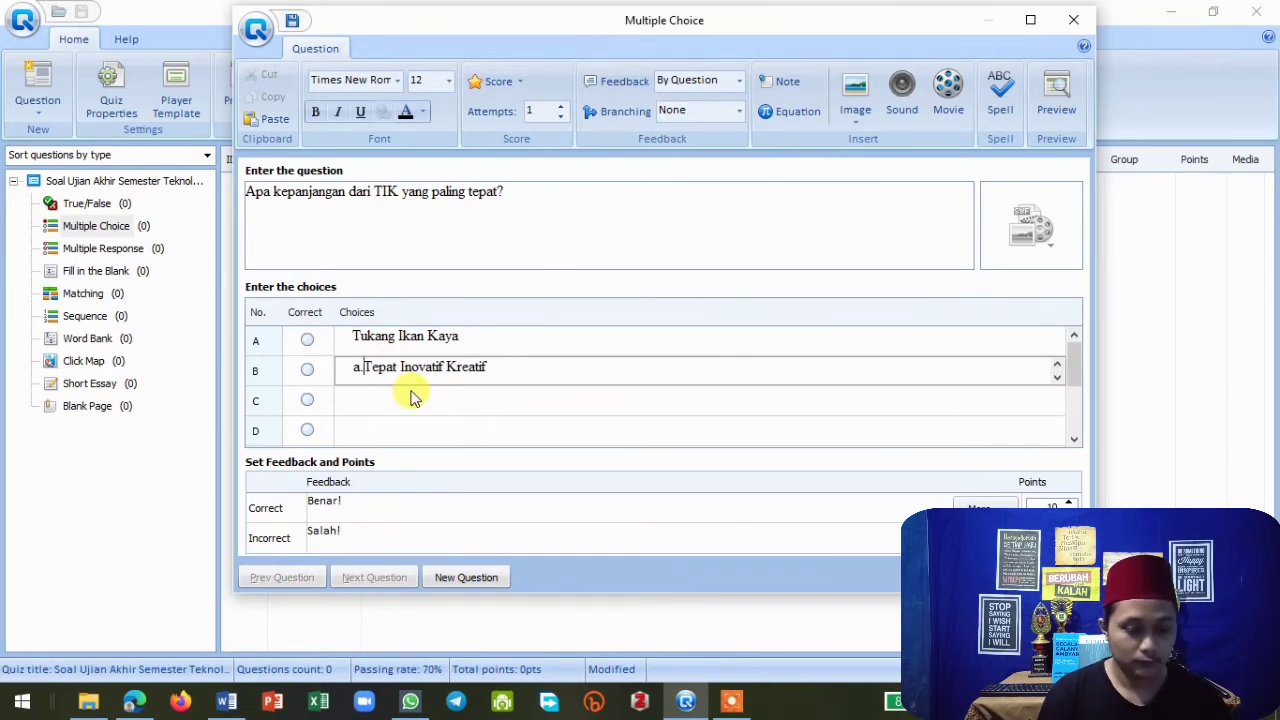
key("BackSpace")
key("BackSpace")
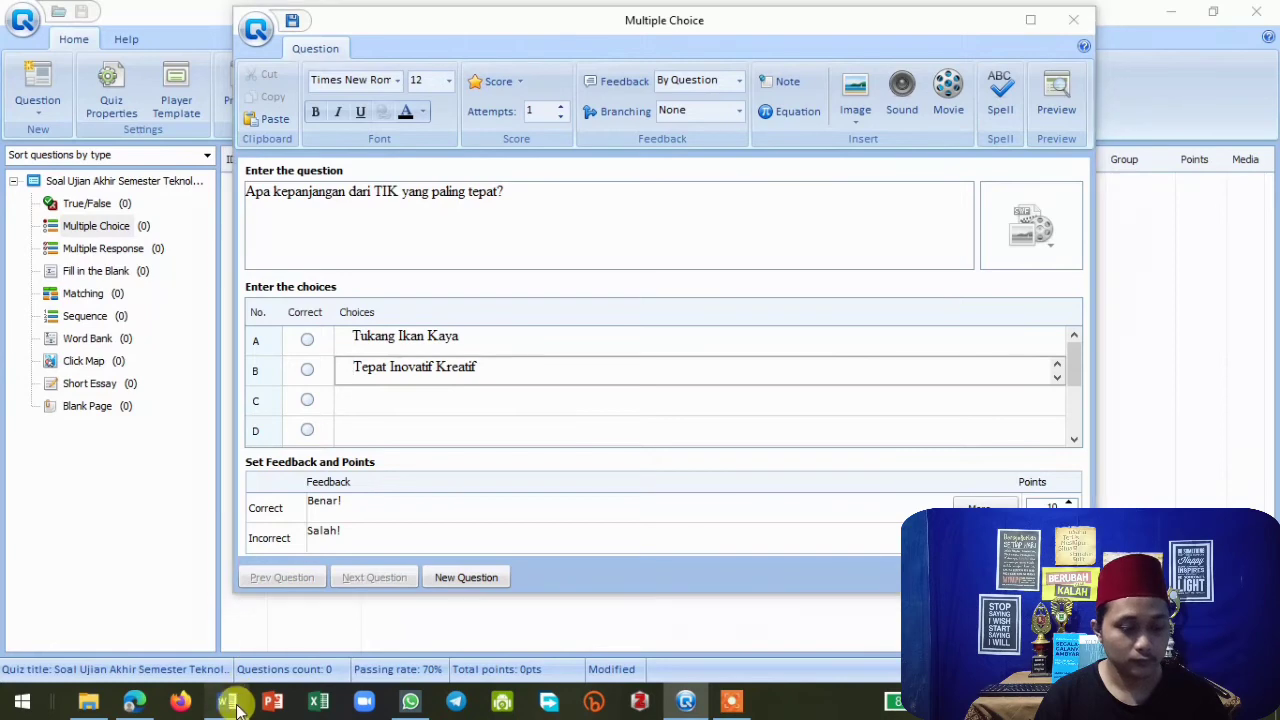
Copy the answer "Teknologi Instansi Komunikasi" from the Word document into choice C and remove its letter prefix.
left_click(226, 701)
left_click_drag(413, 368, 578, 363)
key("ctrl+c")
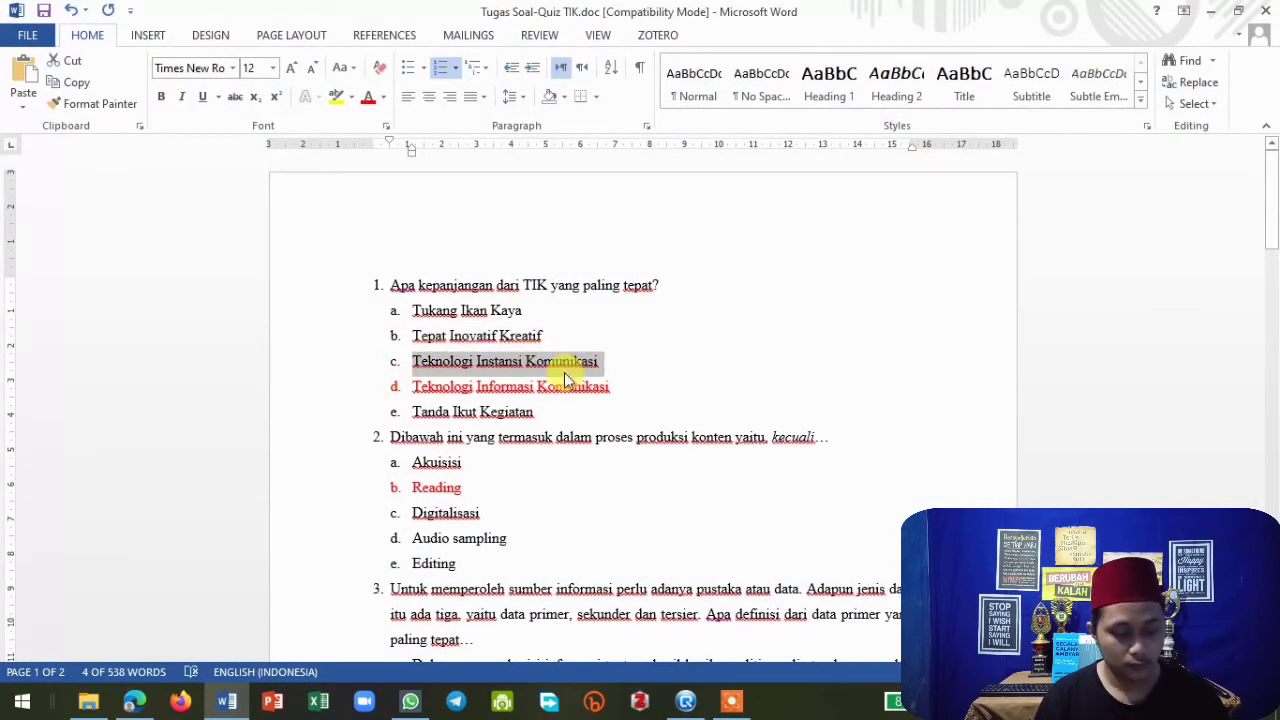
left_click(226, 701)
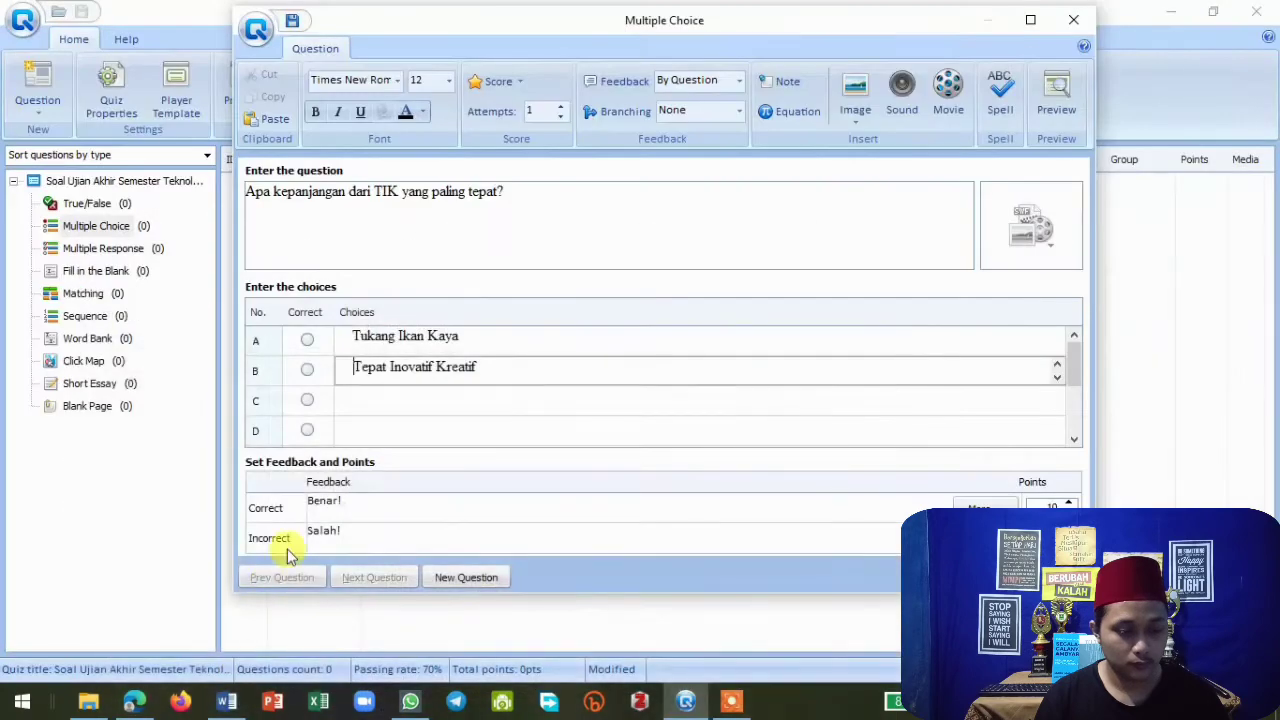
left_click(370, 398)
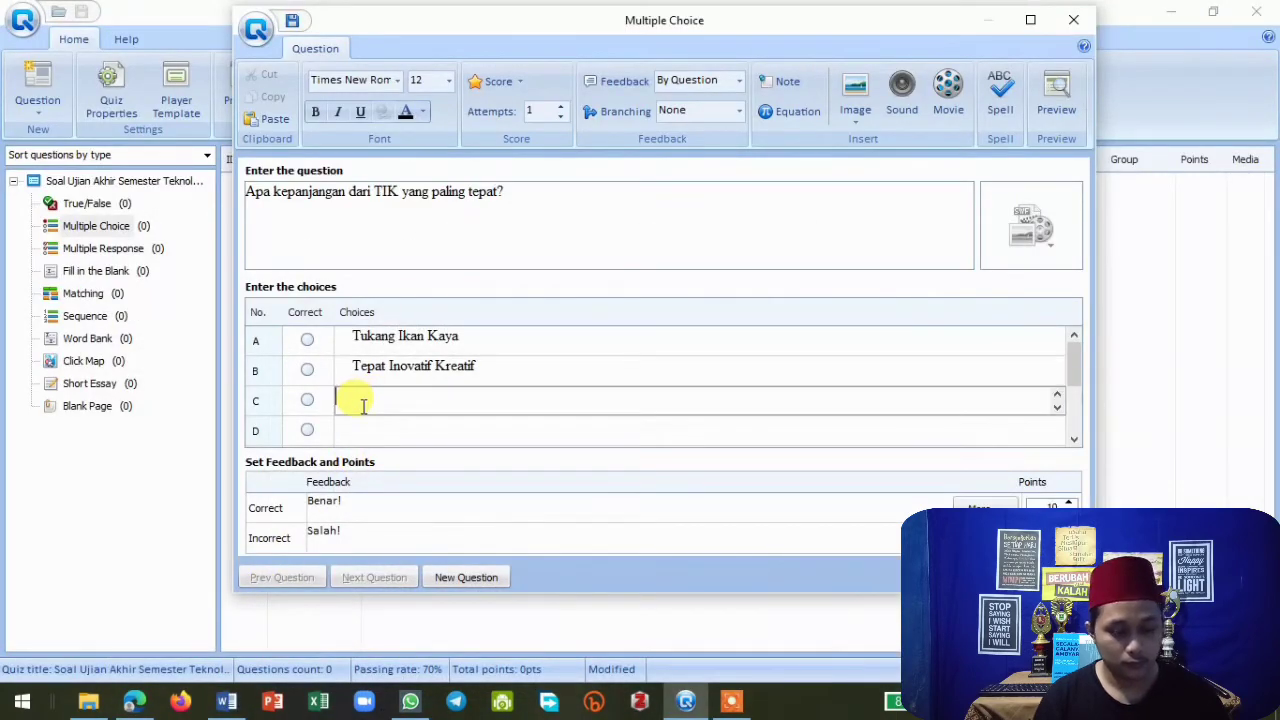
key("ctrl+v")
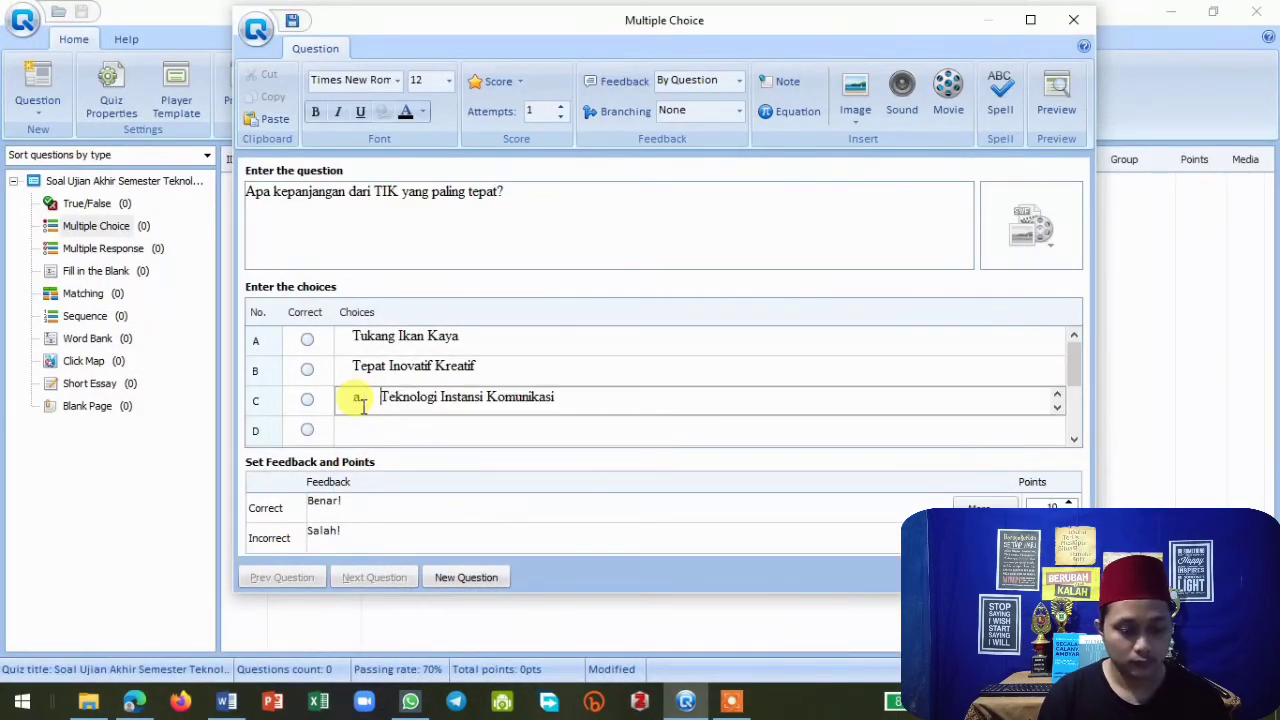
key("BackSpace")
key("BackSpace")
key("BackSpace")
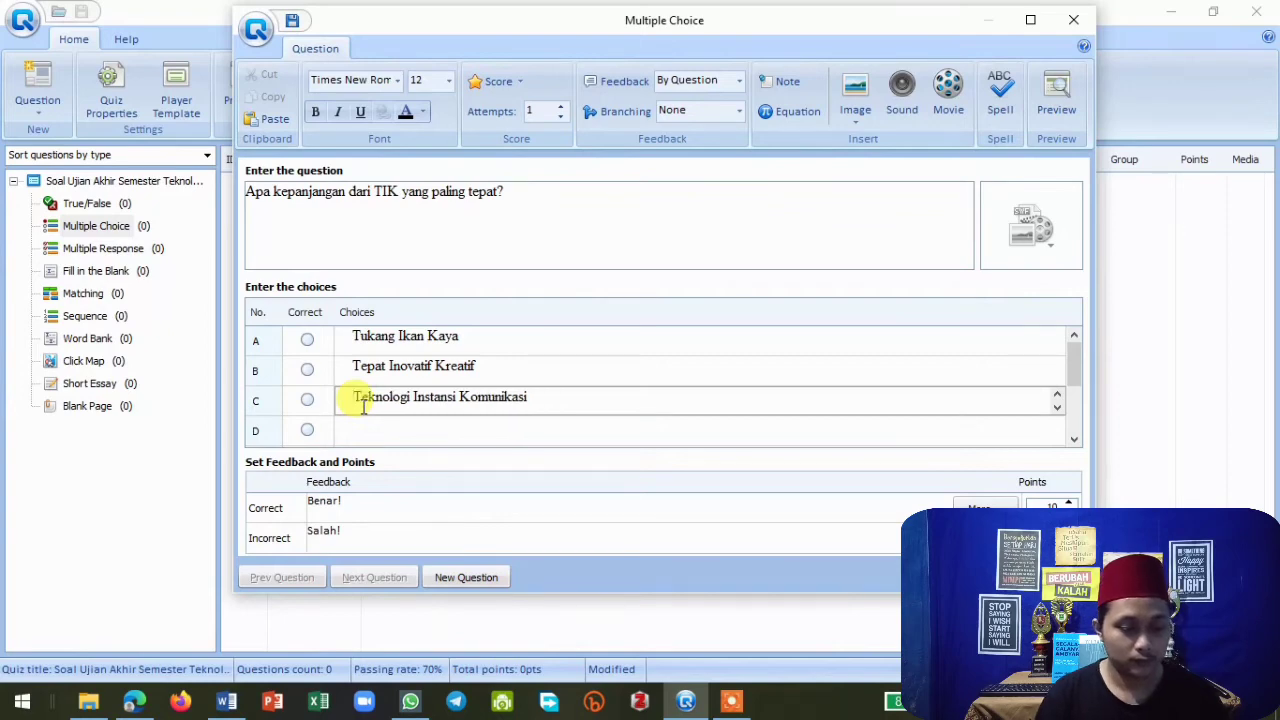
Copy the answer "Teknologi Informasi Komunikasi" from the Word document into choice D.
left_click(352, 429)
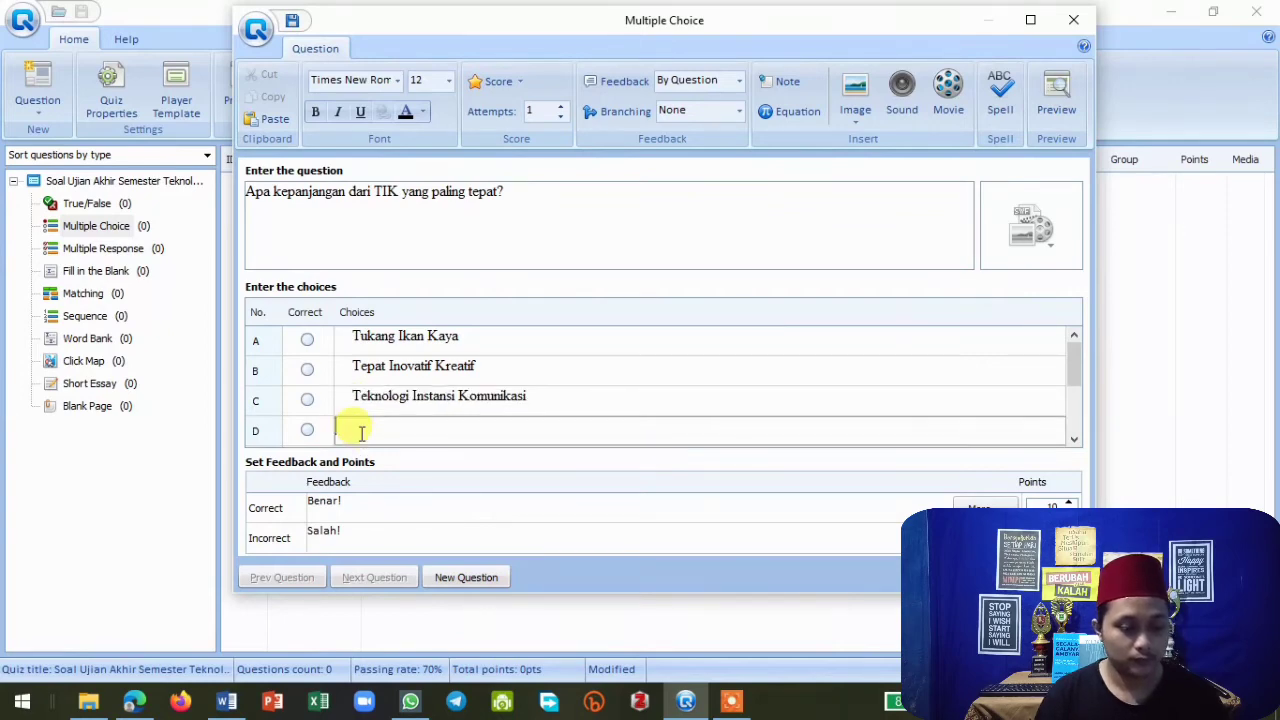
left_click(225, 705)
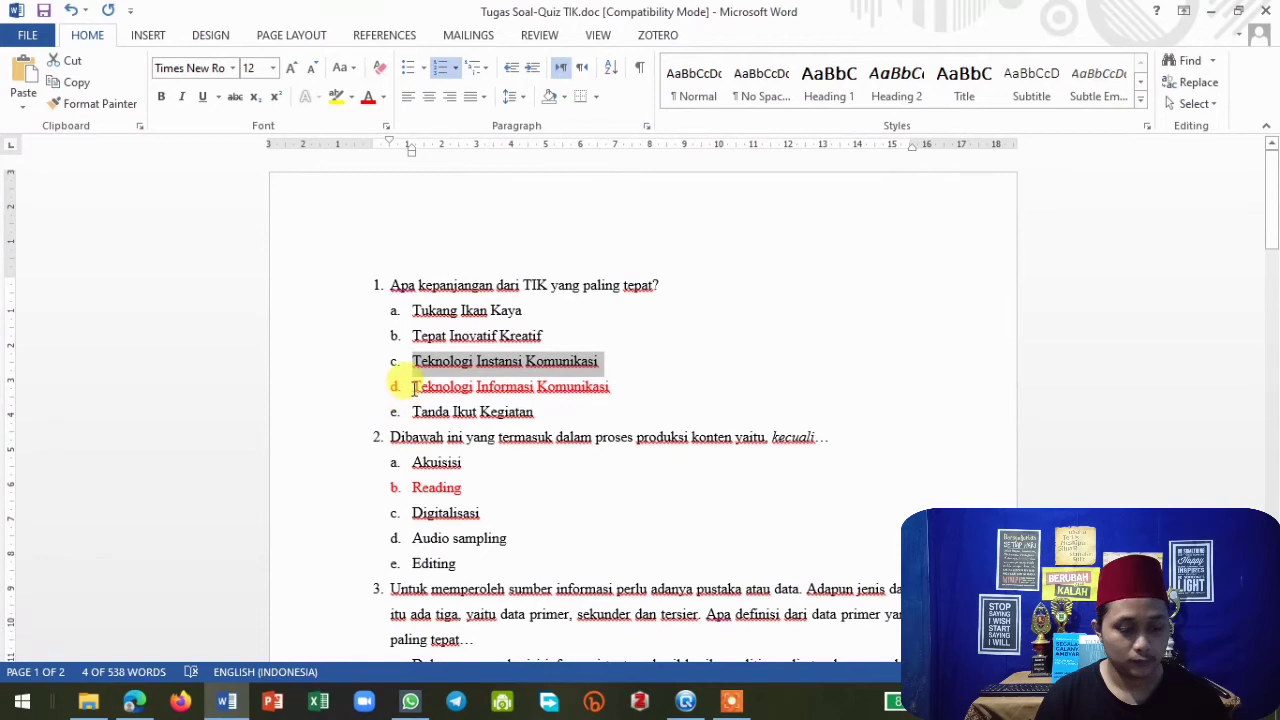
left_click_drag(413, 388, 600, 388)
key("ctrl+c")
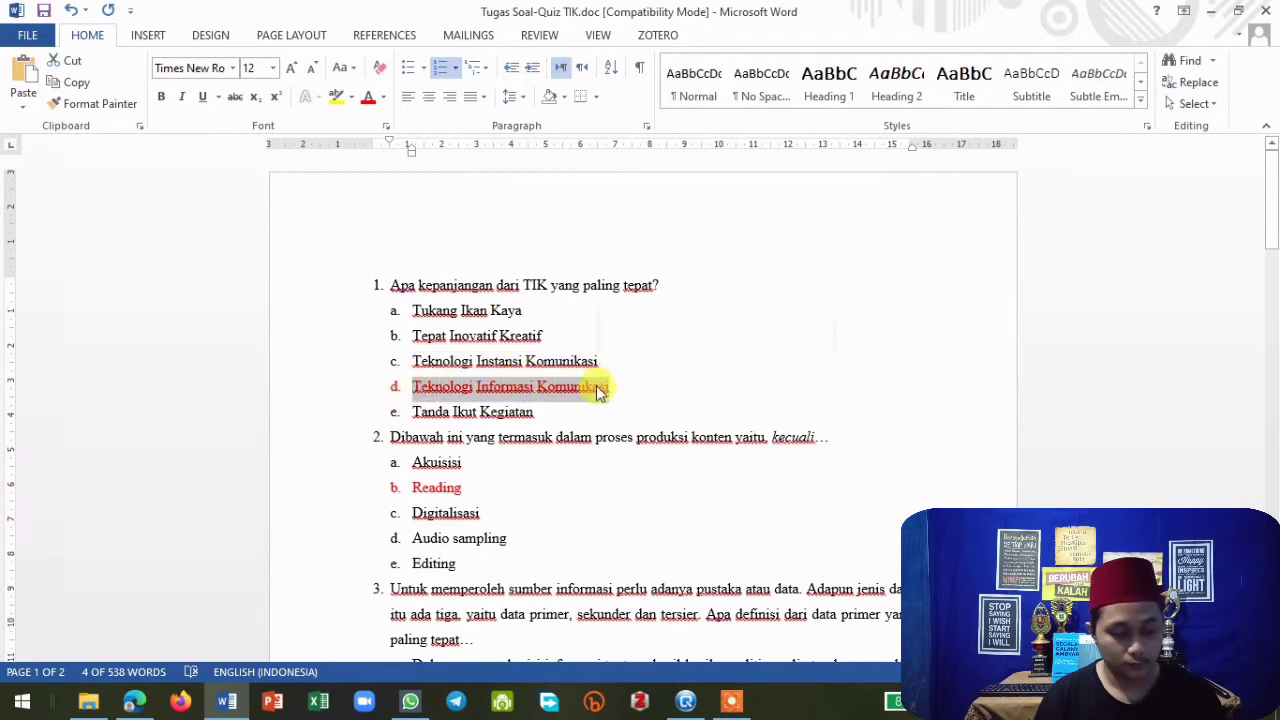
left_click(230, 705)
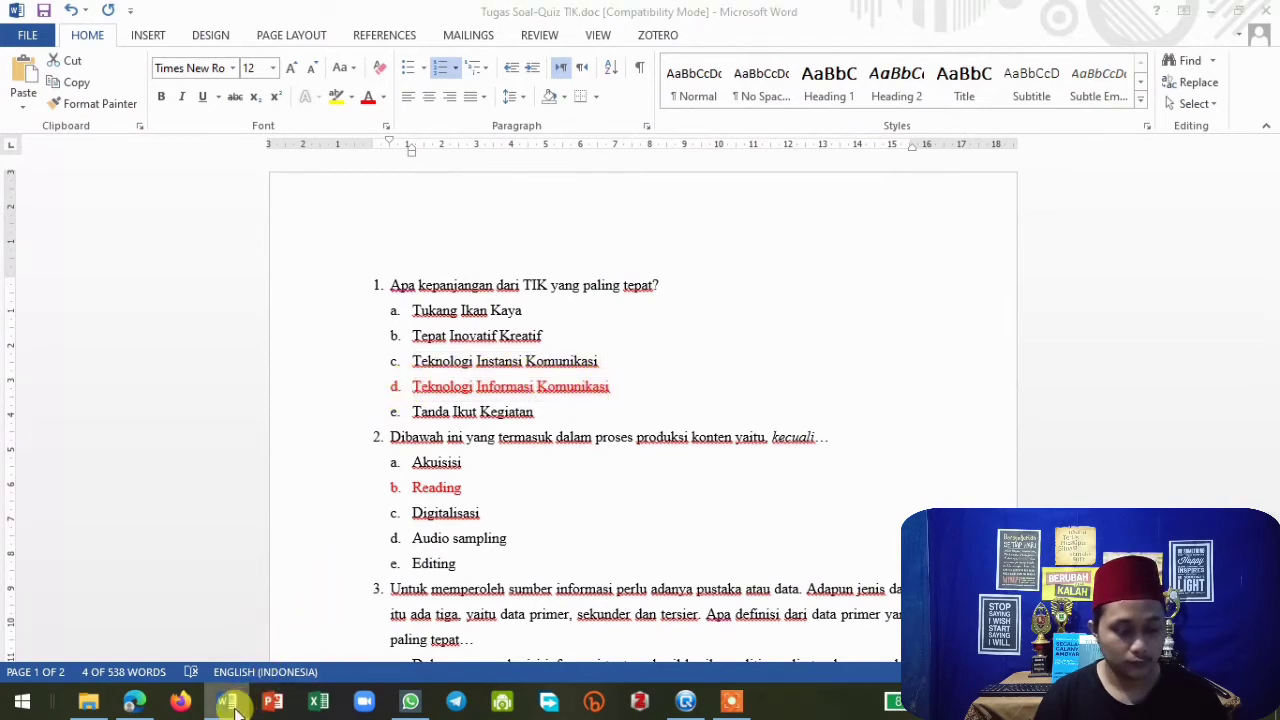
key("ctrl+v")
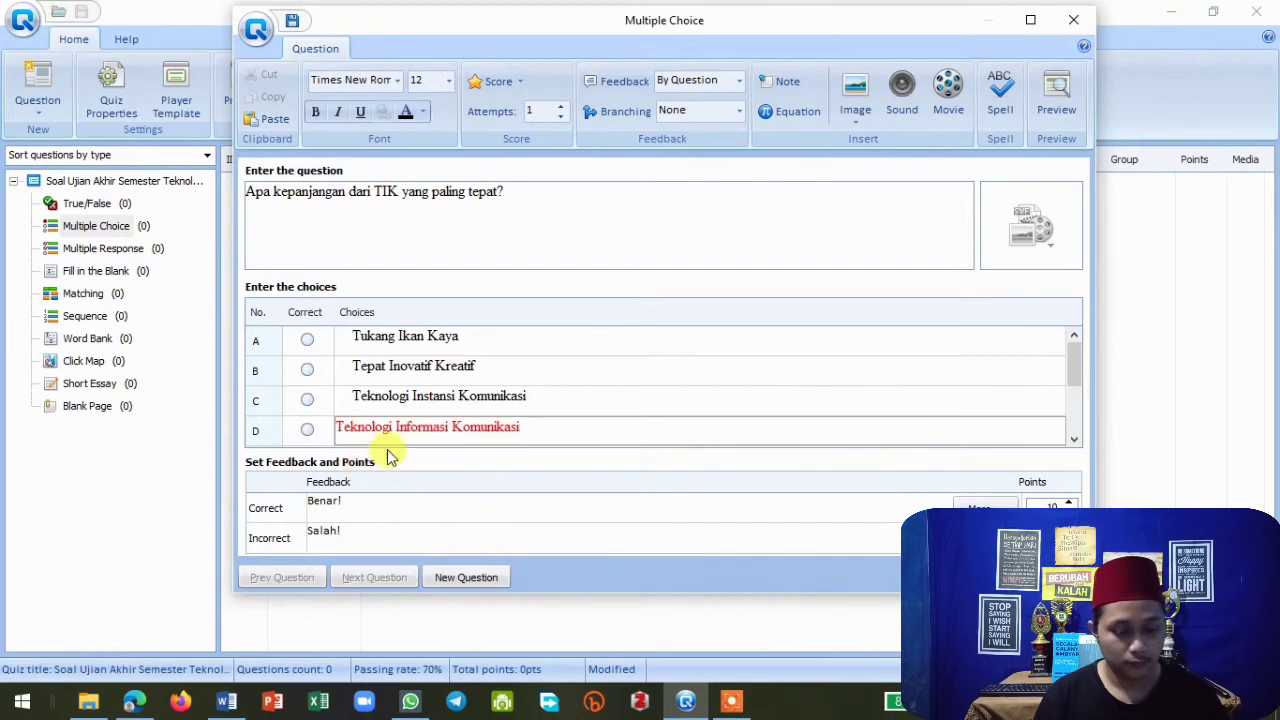
left_click_drag(535, 426, 367, 444)
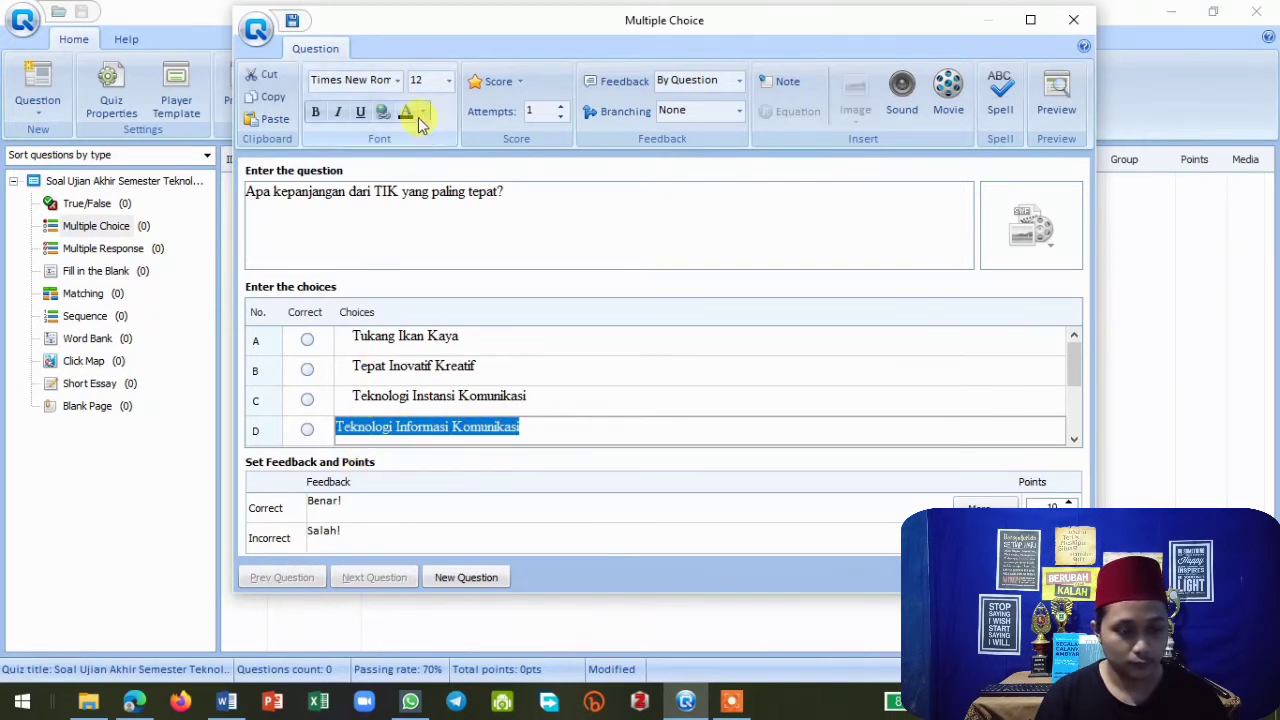
left_click(523, 397)
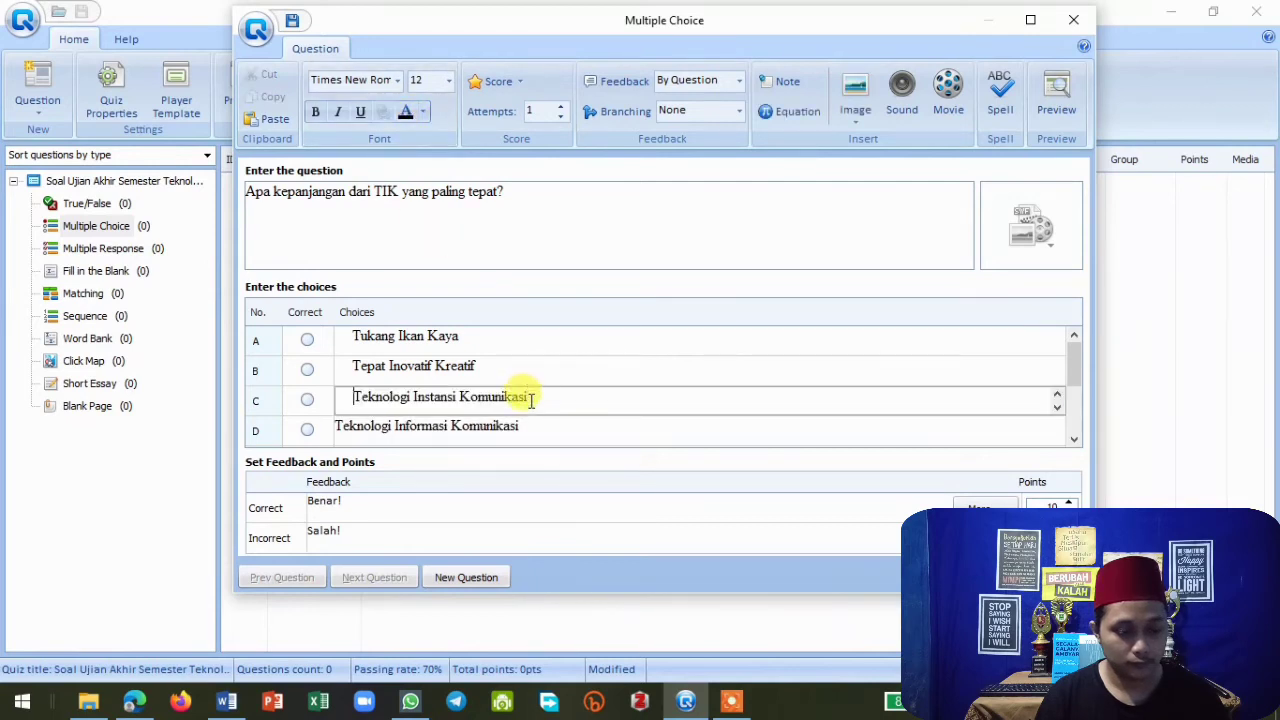
left_click(342, 428)
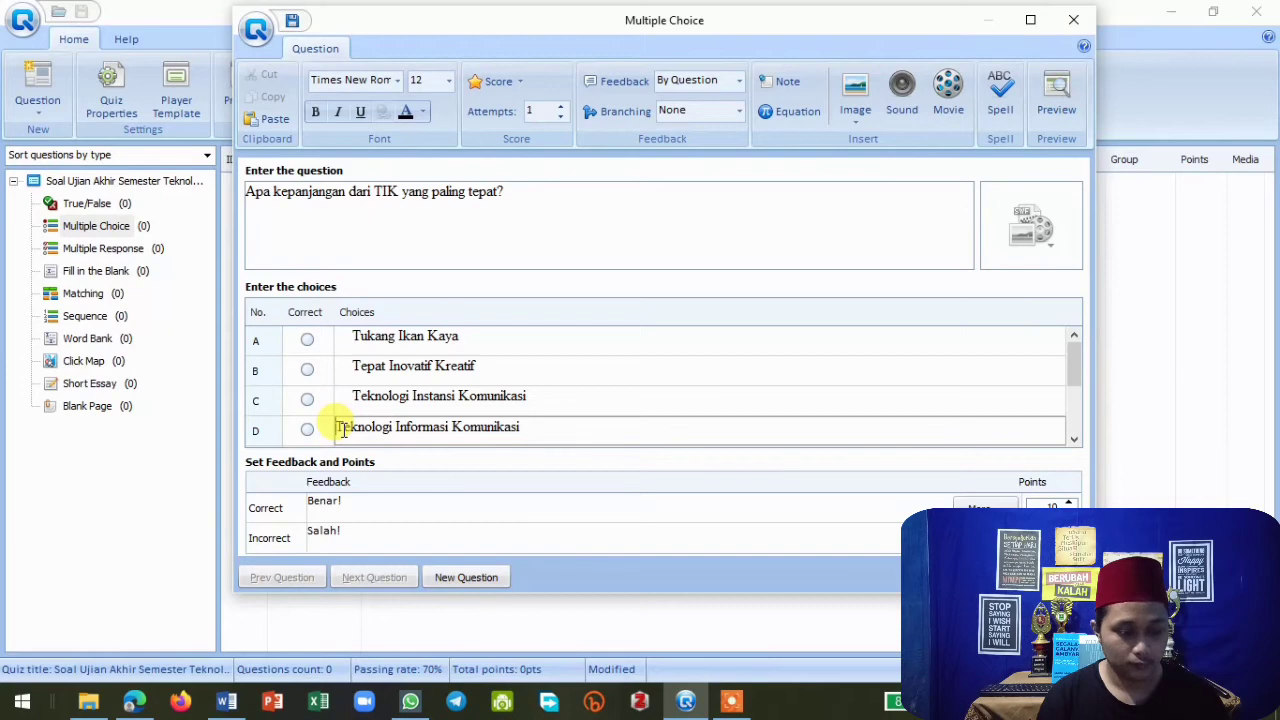
Copy the answer "Tanda Ikut Kegiatan" from the Word document into choice E and remove its letter prefix.
scroll(376, 406, "down", 1)
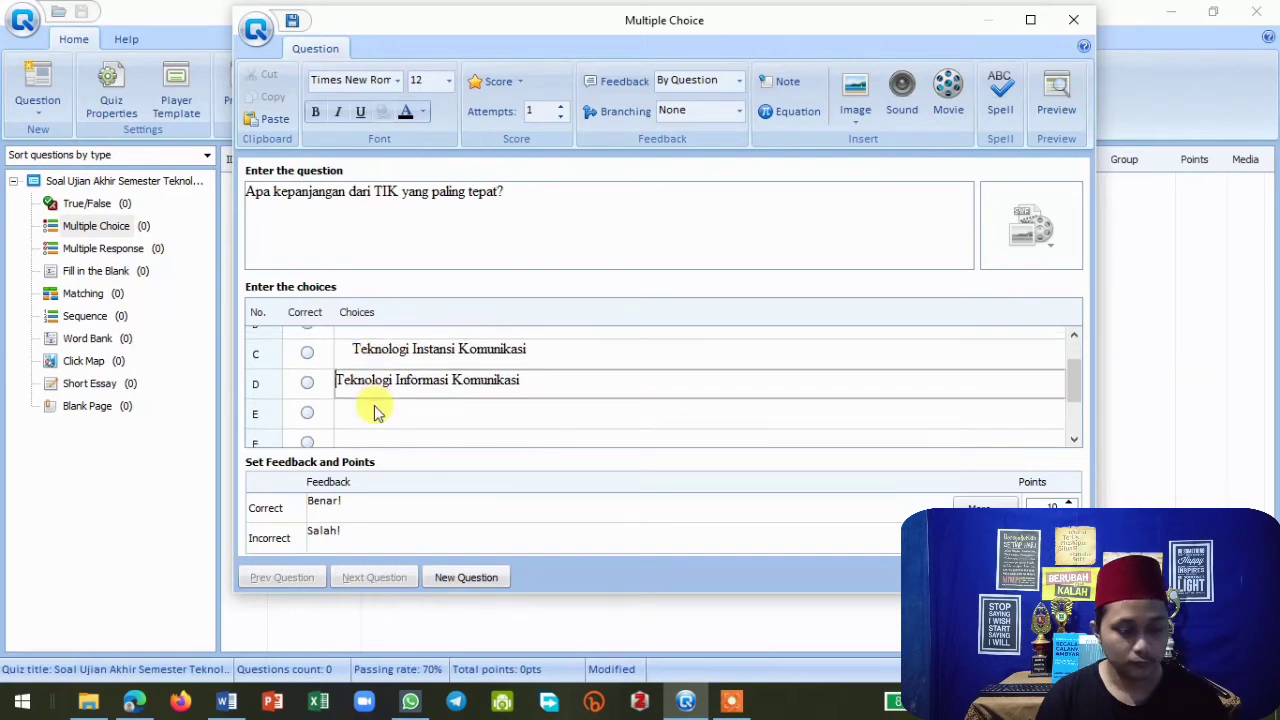
left_click(370, 410)
left_click(226, 701)
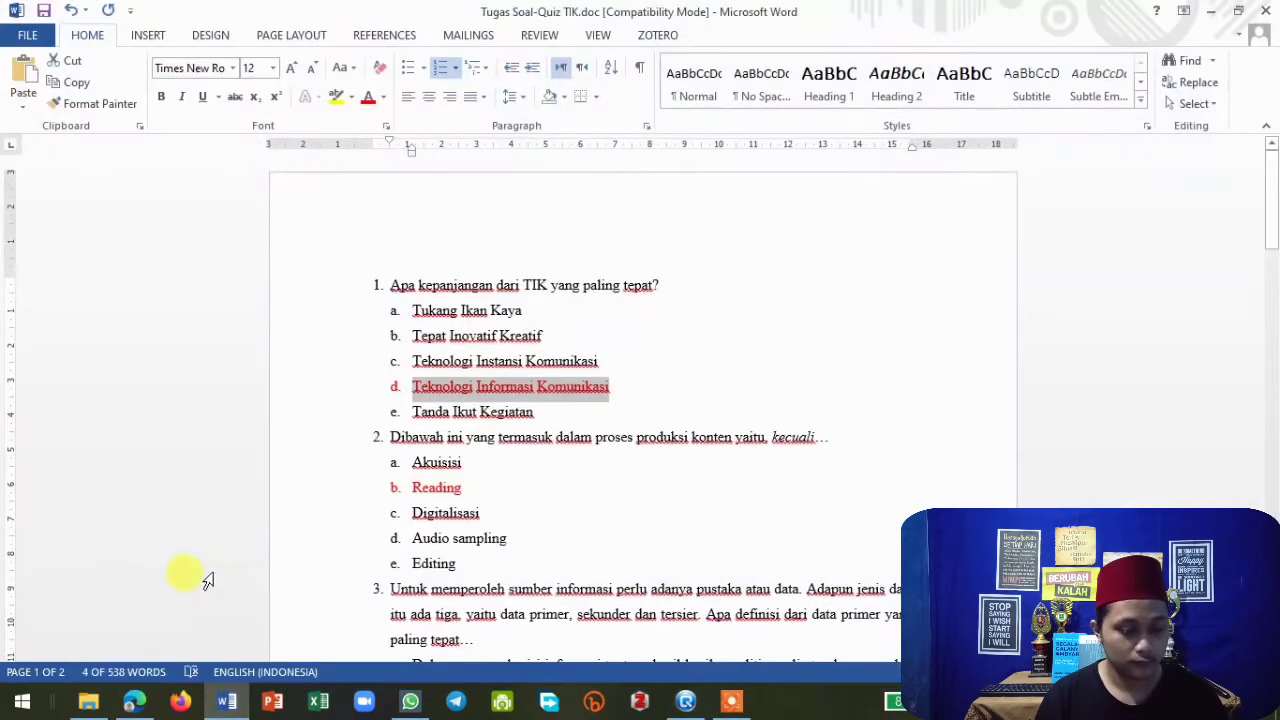
left_click_drag(412, 414, 528, 418)
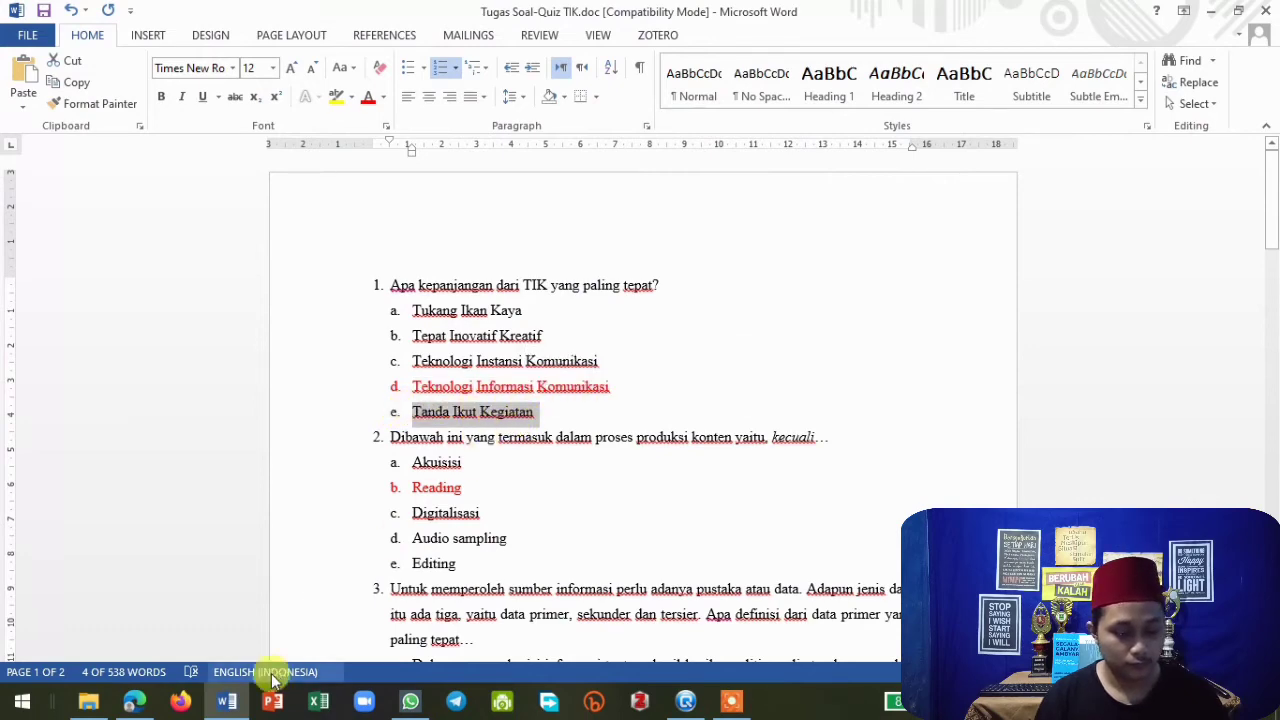
left_click(226, 700)
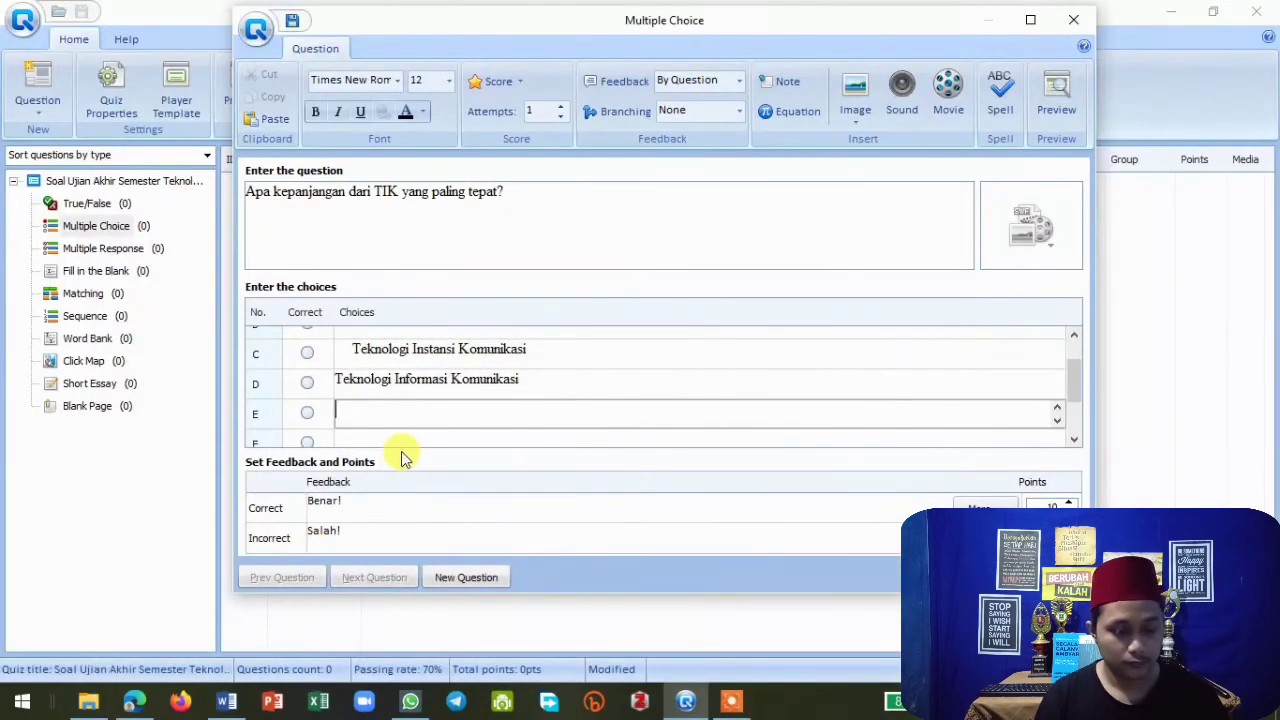
type("a.\tTanda Ikut Kegiatan")
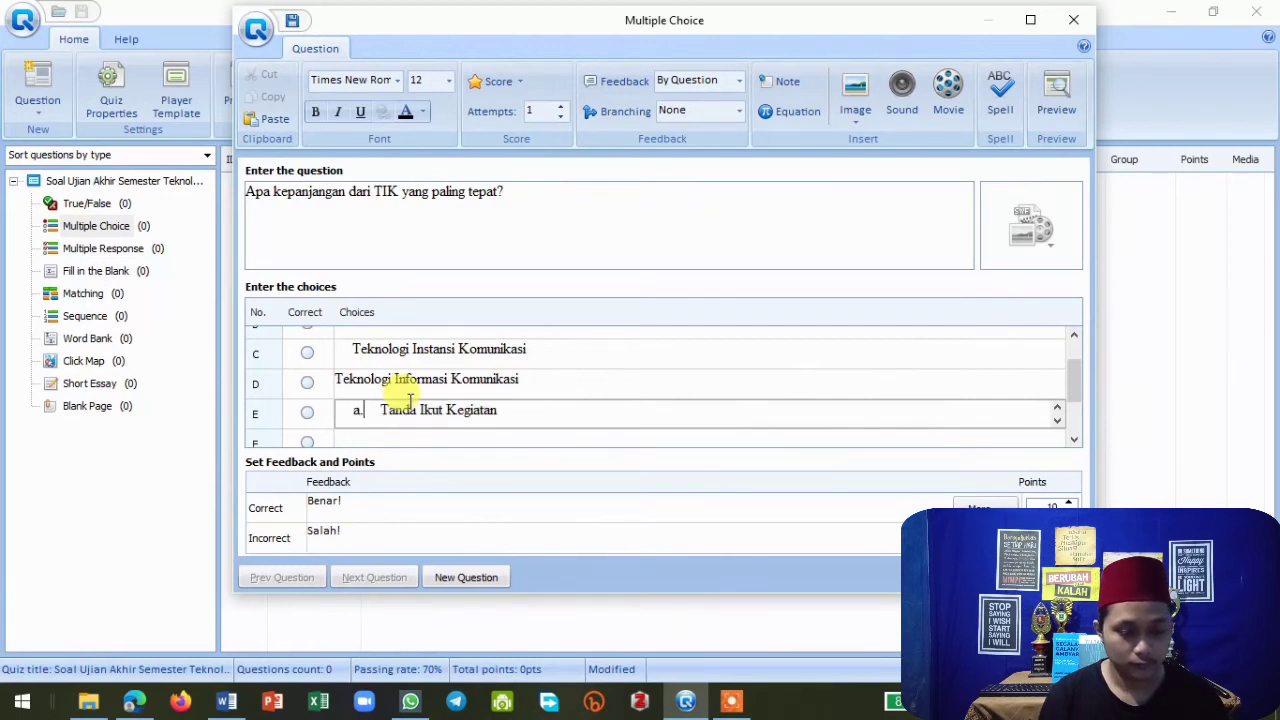
key("BackSpace")
key("BackSpace")
key("BackSpace")
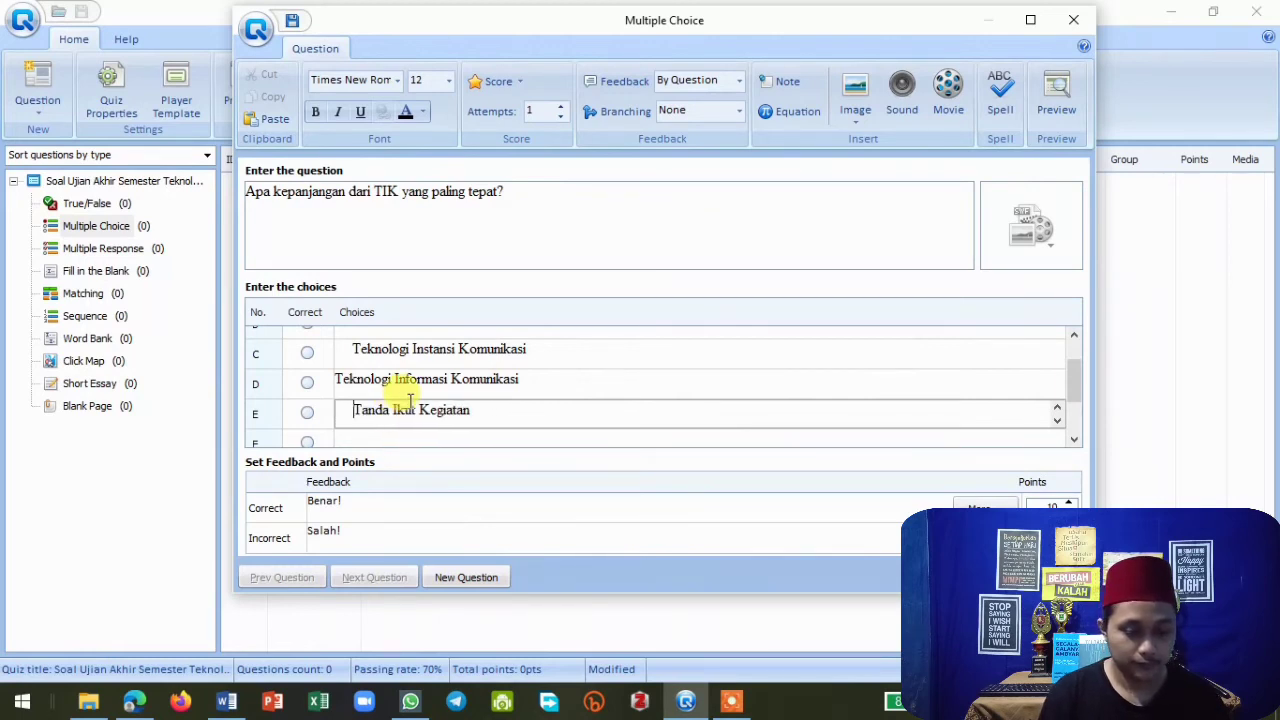
Delete the stray characters in front of choice E's answer text.
scroll(420, 400, "up", 2)
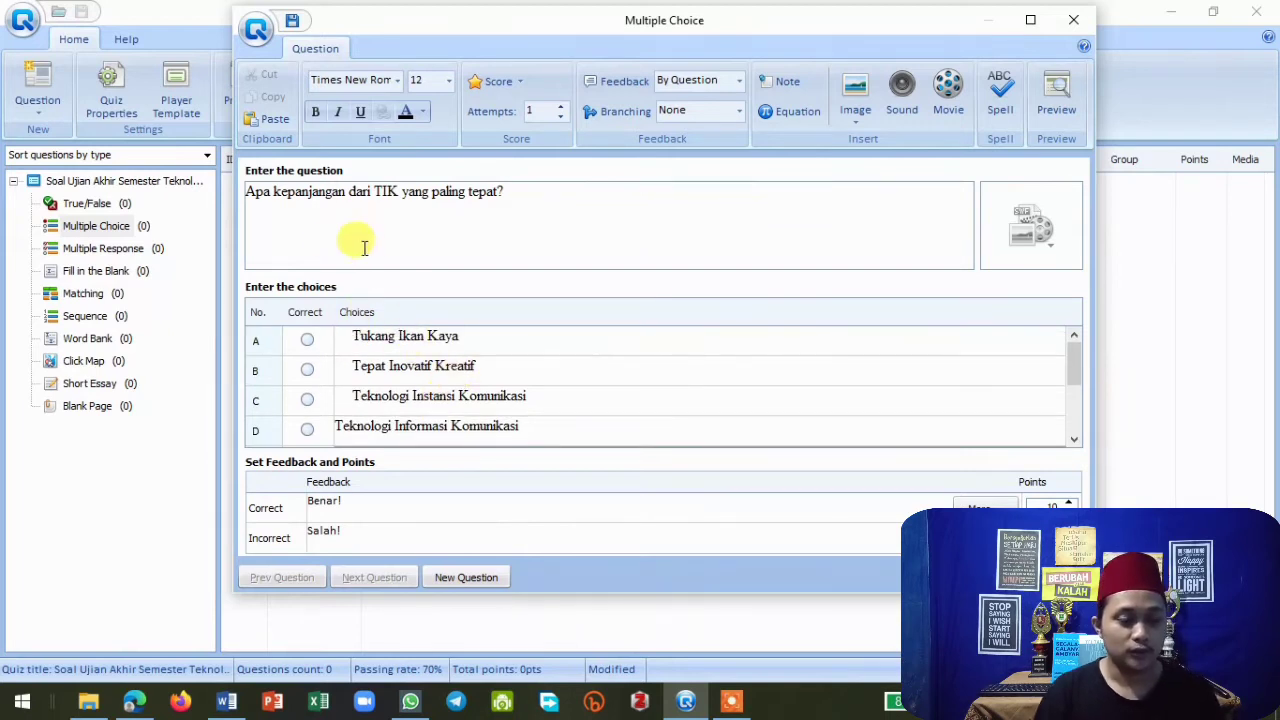
double_click(262, 203)
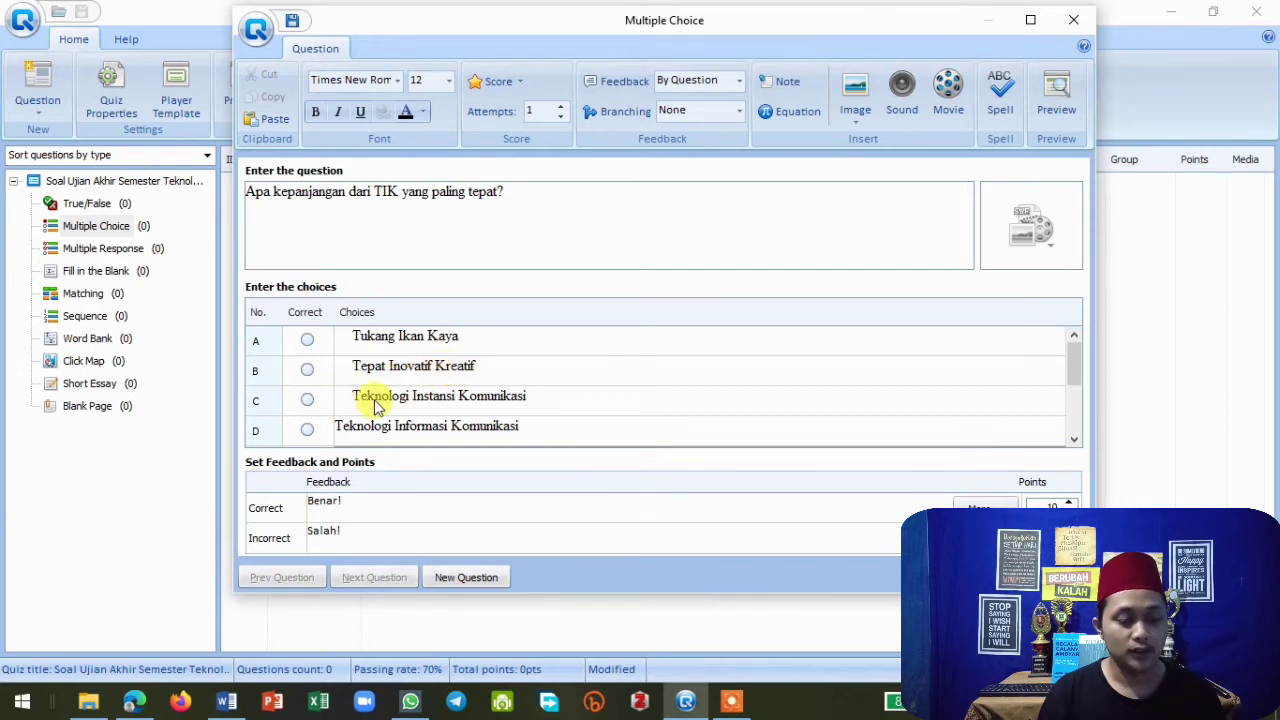
scroll(338, 405, "down", 2)
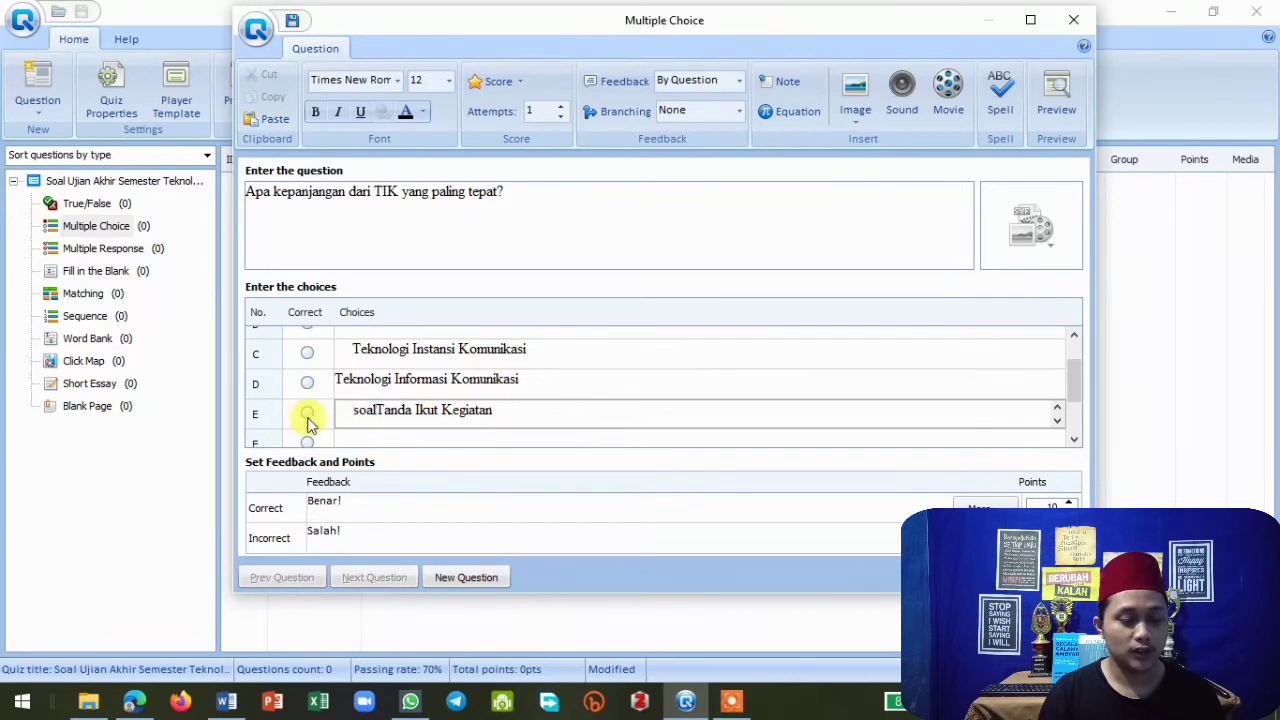
left_click(378, 418)
key("BackSpace")
key("BackSpace")
key("BackSpace")
key("BackSpace")
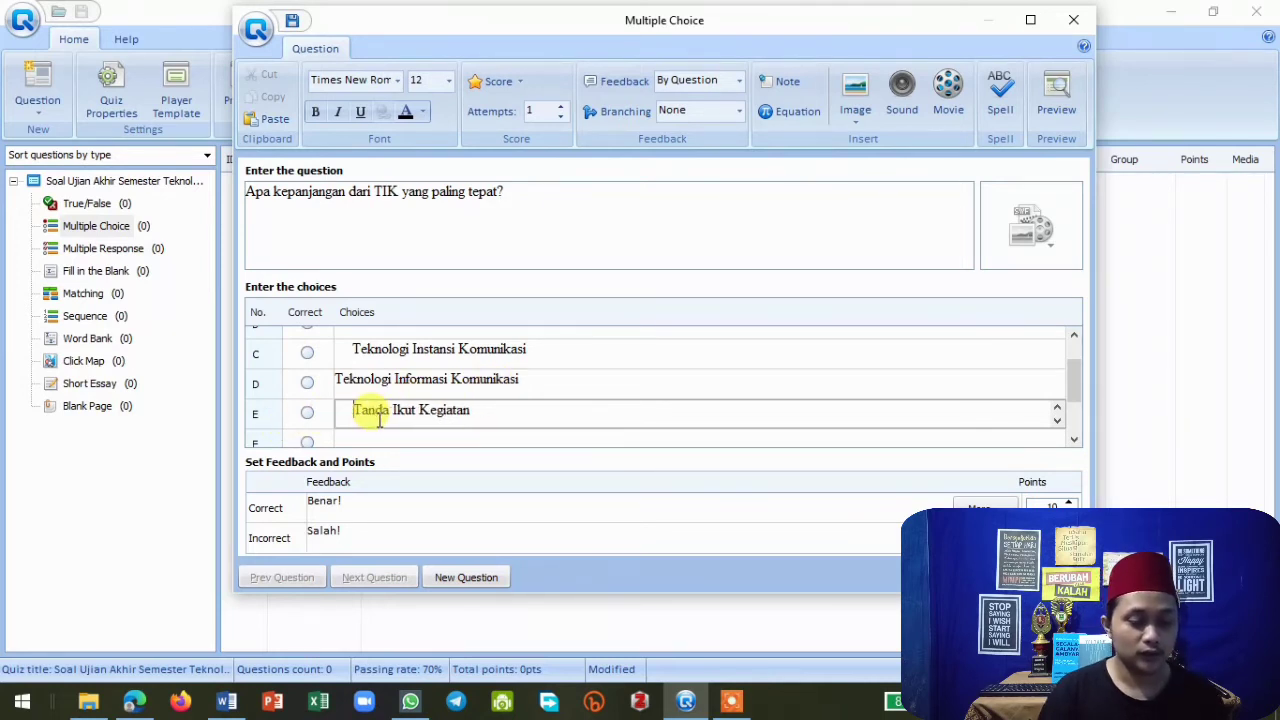
Mark choice D, "Teknologi Informasi Komunikasi", as the correct answer.
scroll(380, 402, "up", 1)
scroll(385, 389, "down", 1)
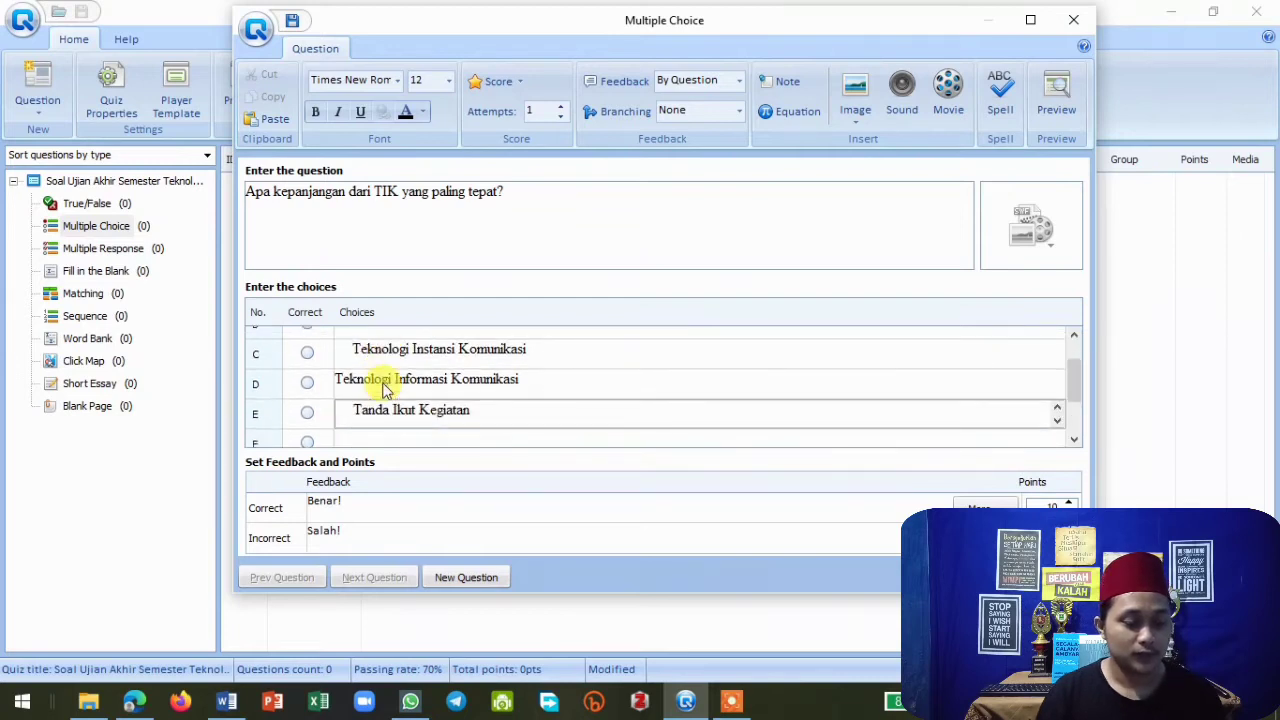
left_click(308, 387)
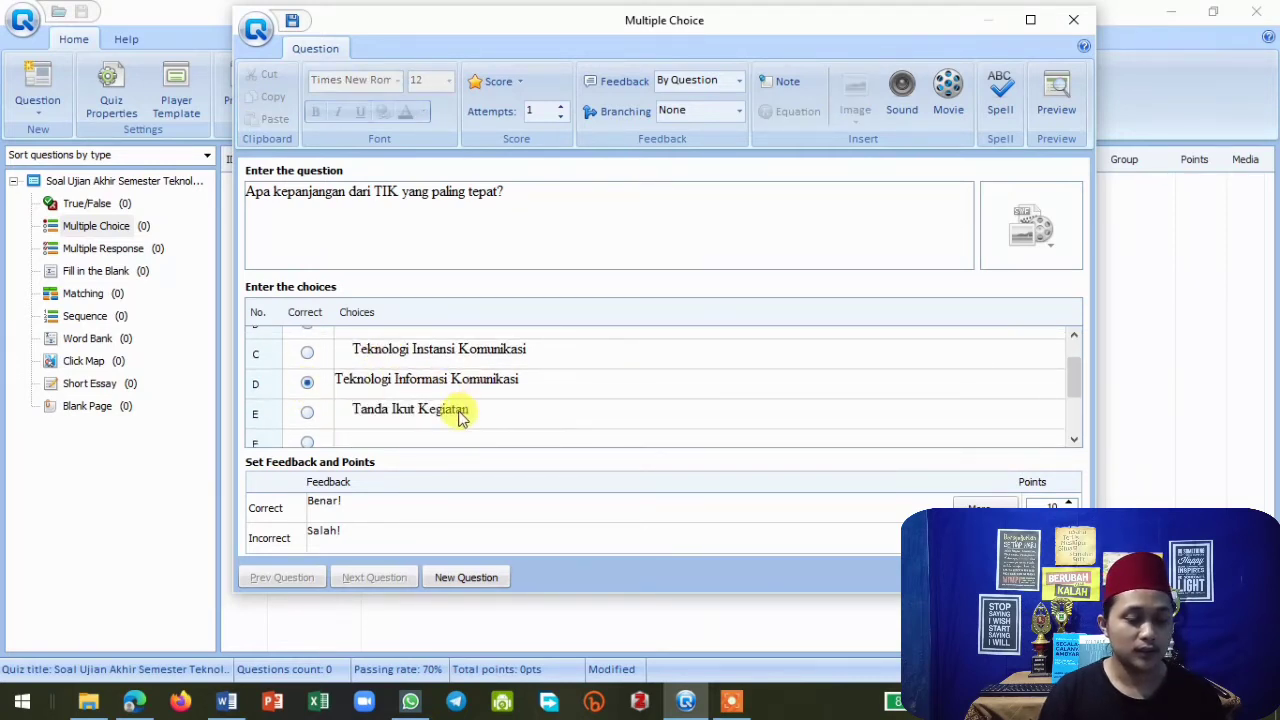
In question 10, correct the word "aku" to "akun" in choice B.
scroll(455, 418, "up", 1)
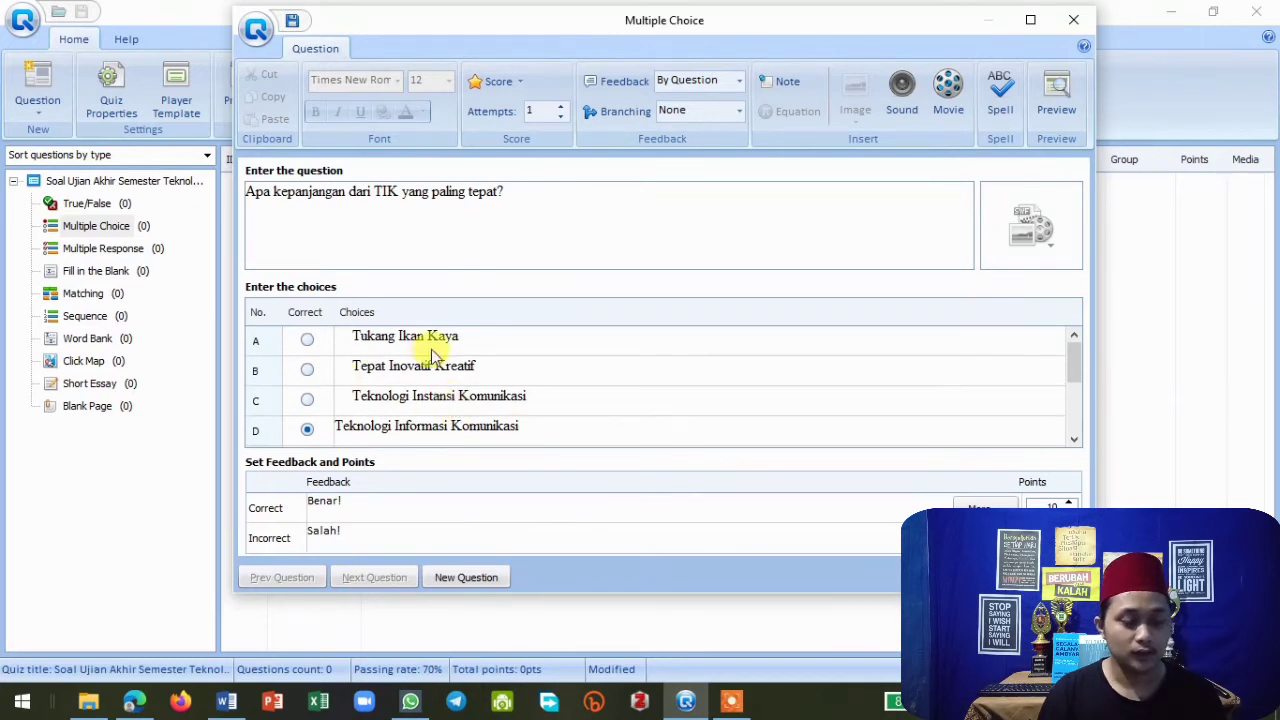
scroll(390, 345, "down", 1)
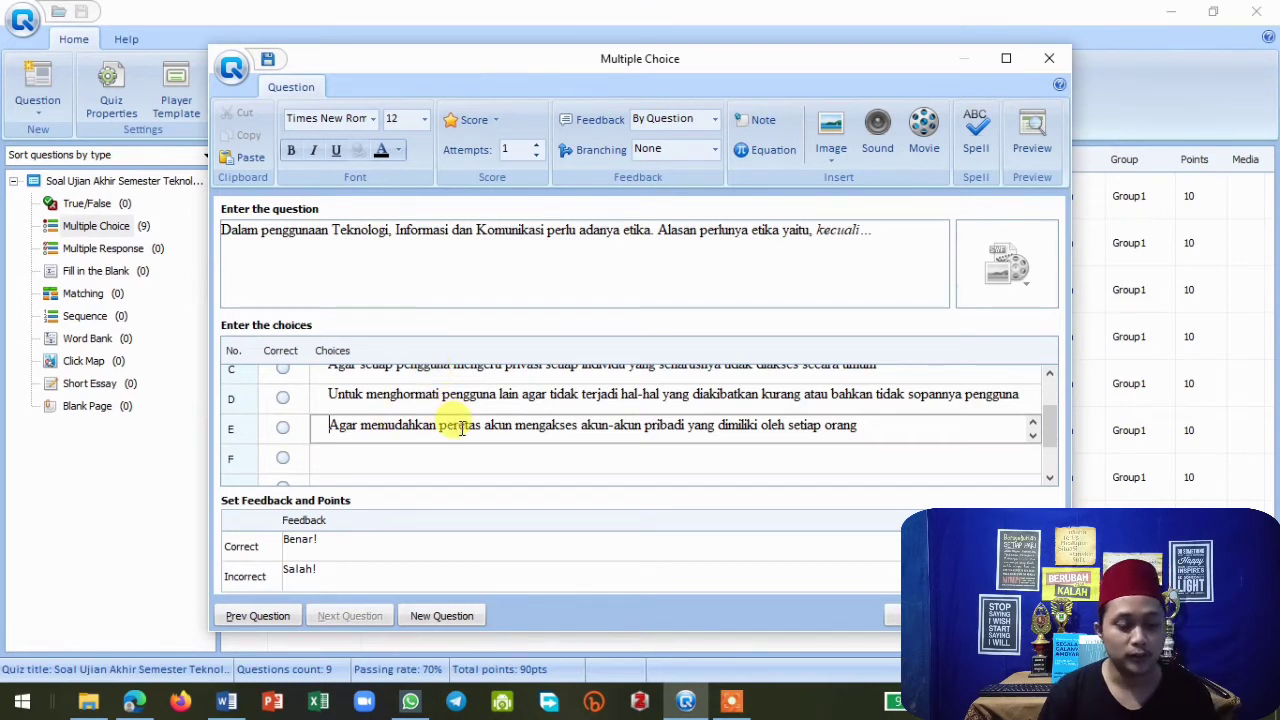
scroll(452, 418, "up", 3)
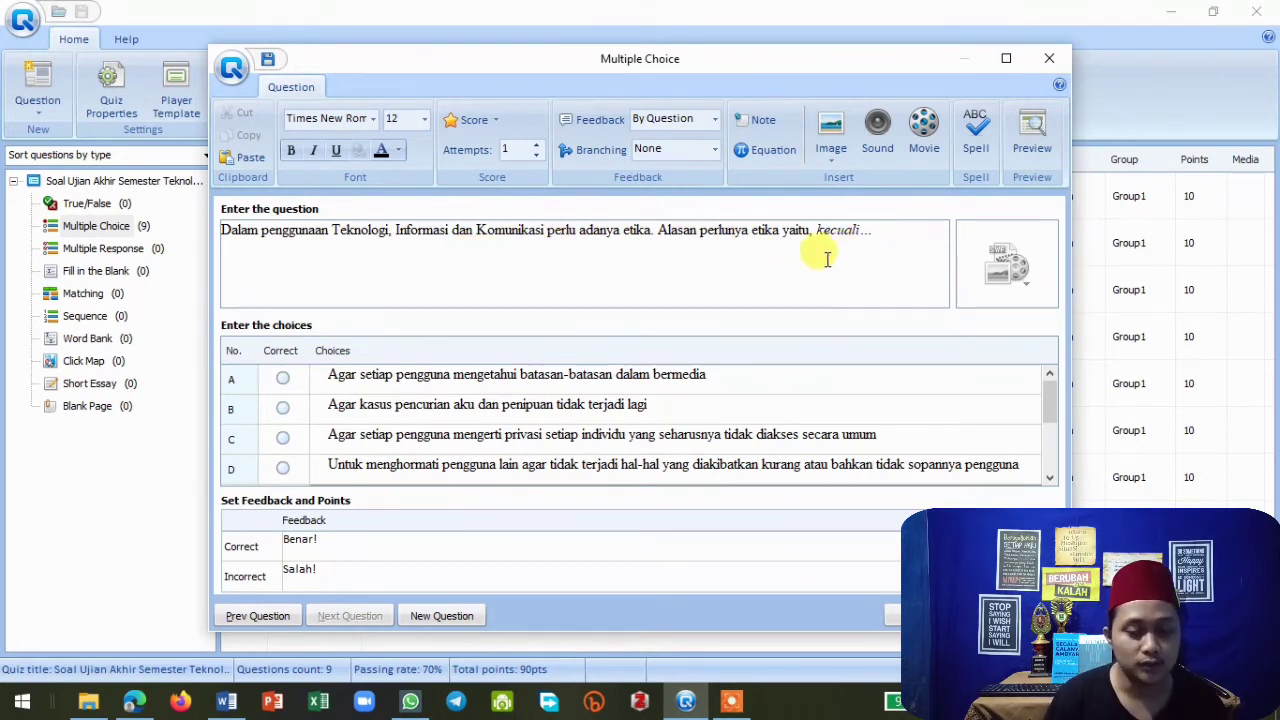
scroll(755, 272, "down", 1)
scroll(507, 427, "up", 1)
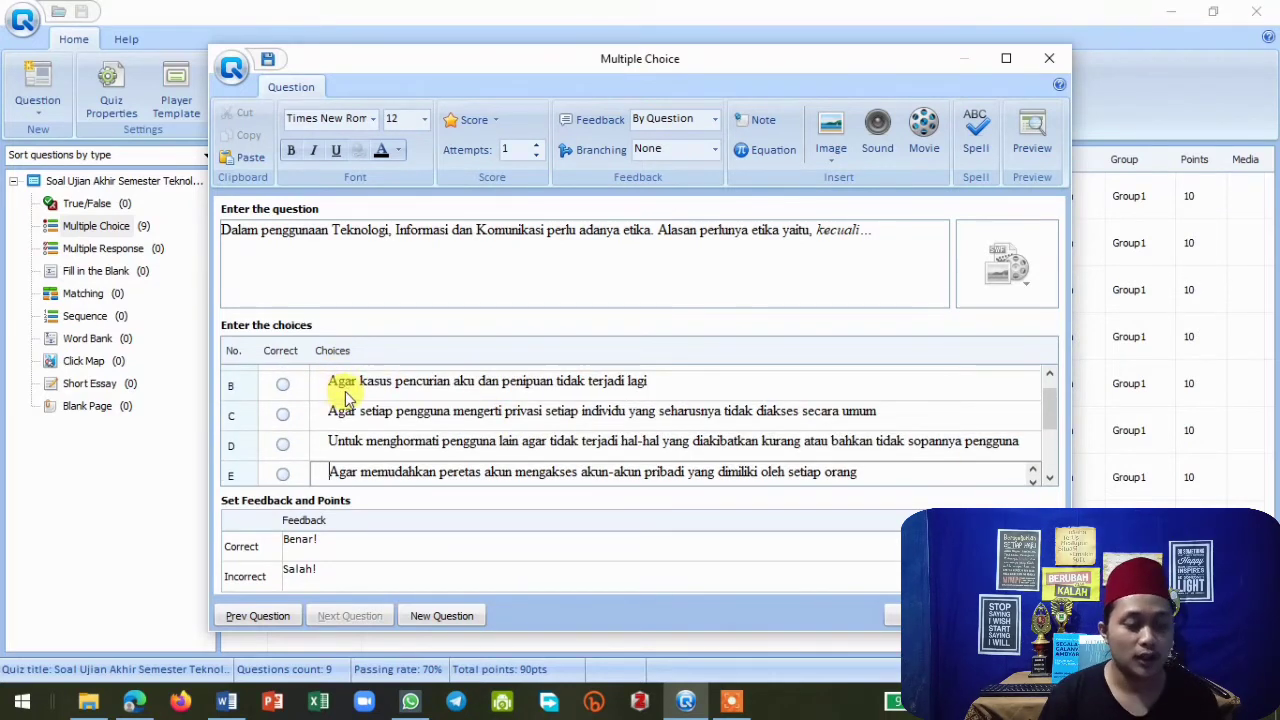
left_click(476, 386)
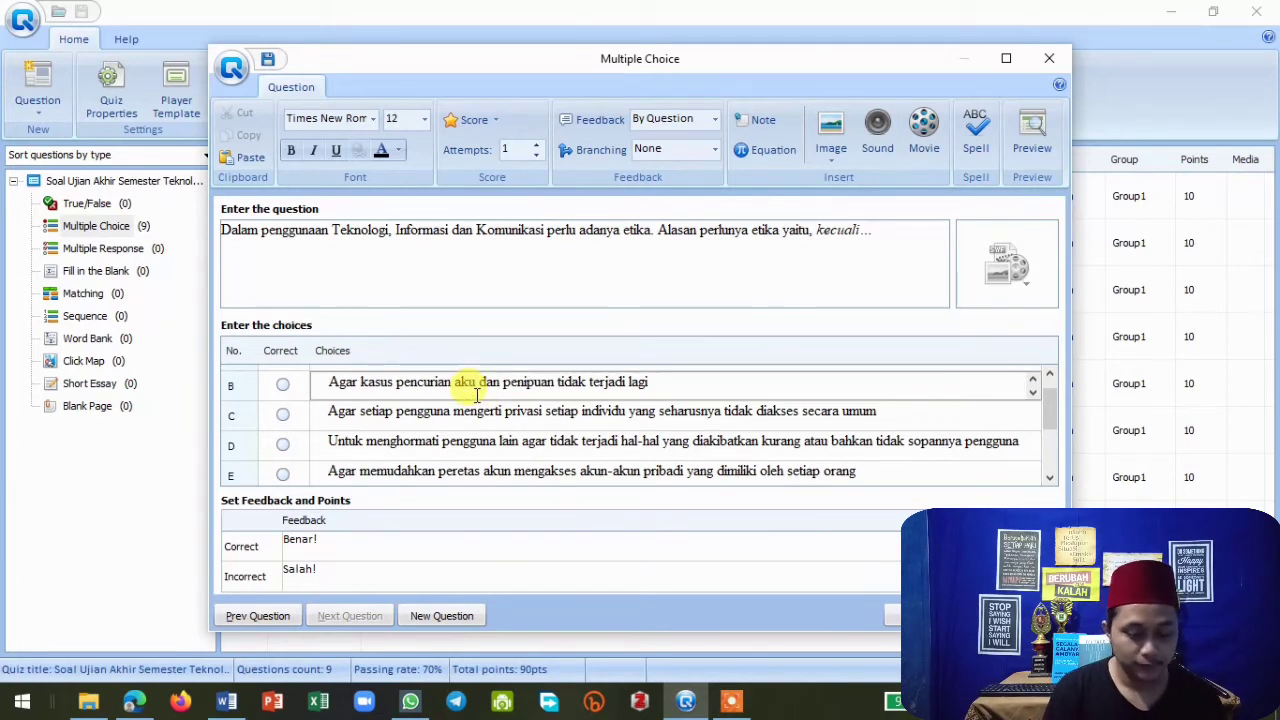
type("n")
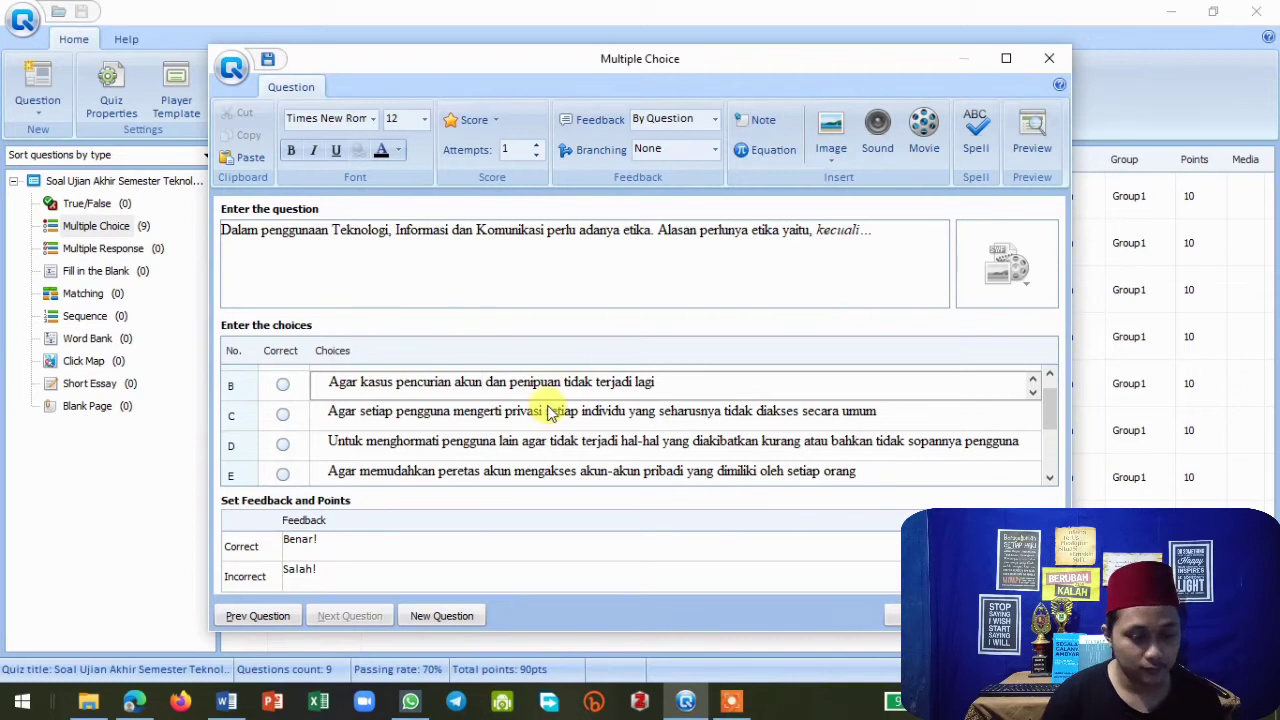
Mark choice E as the correct answer for question 10 and close the multiple choice editor.
scroll(525, 372, "up", 1)
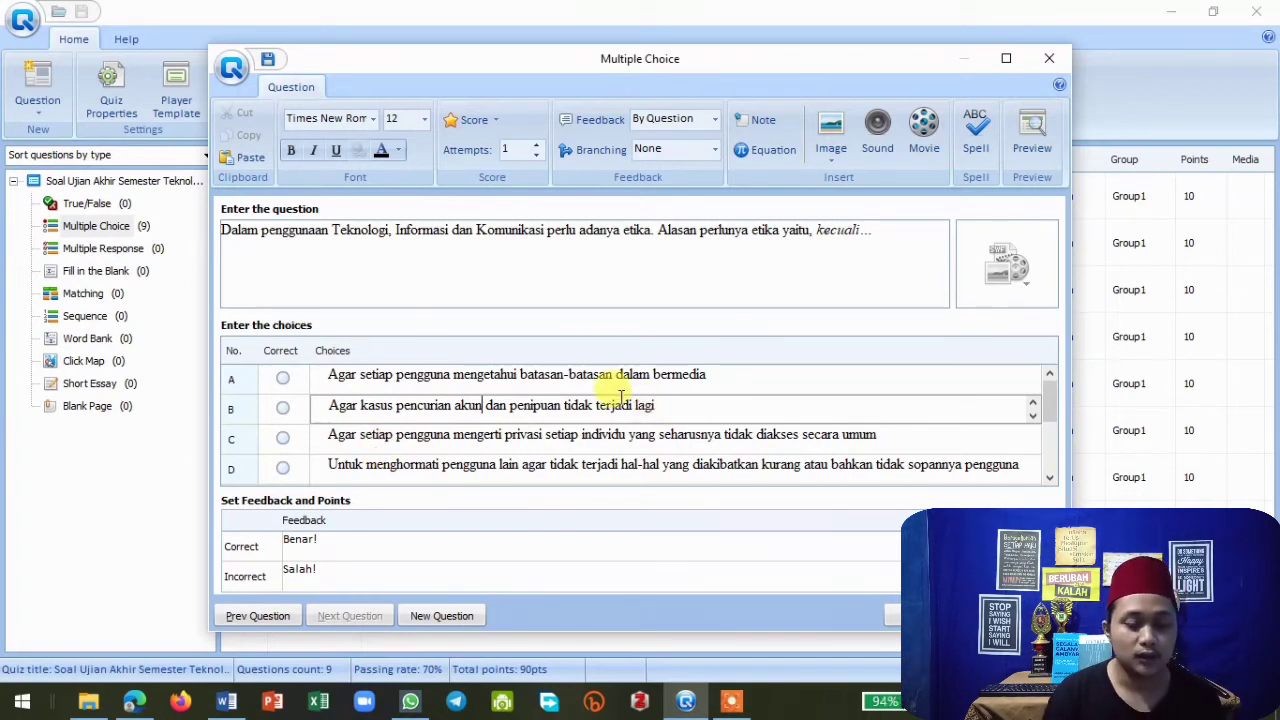
scroll(560, 378, "down", 2)
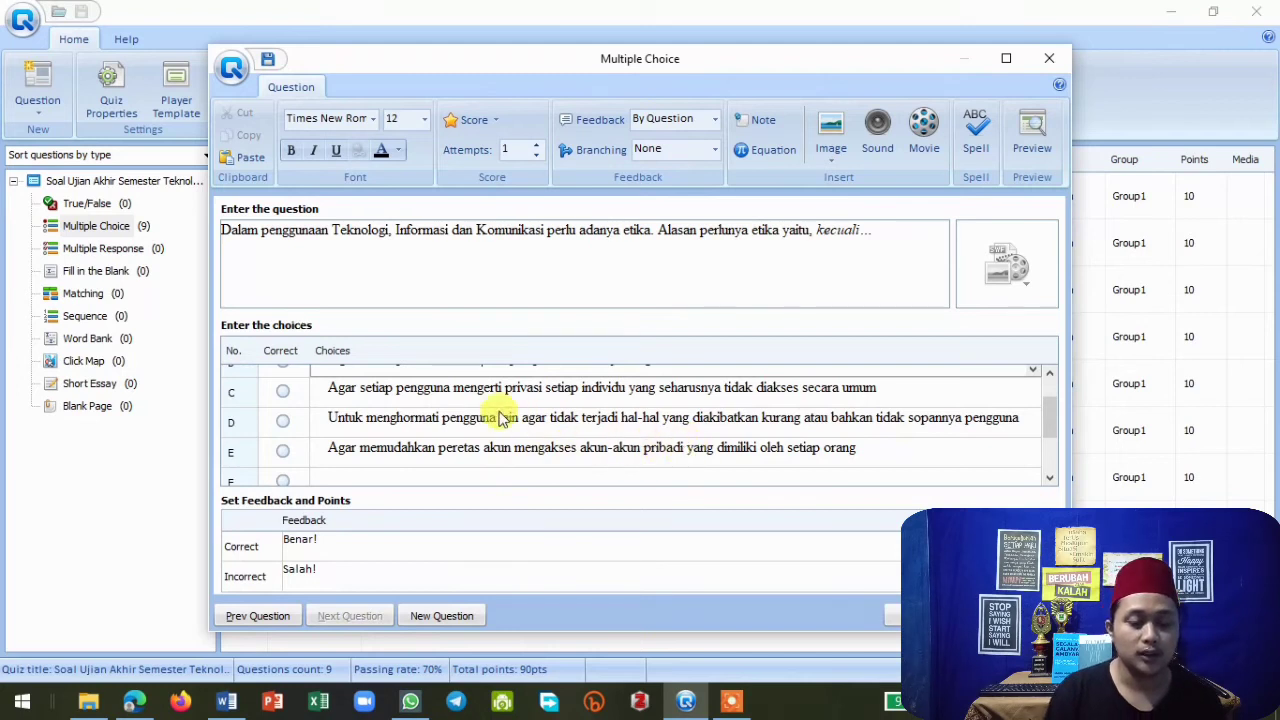
left_click(283, 451)
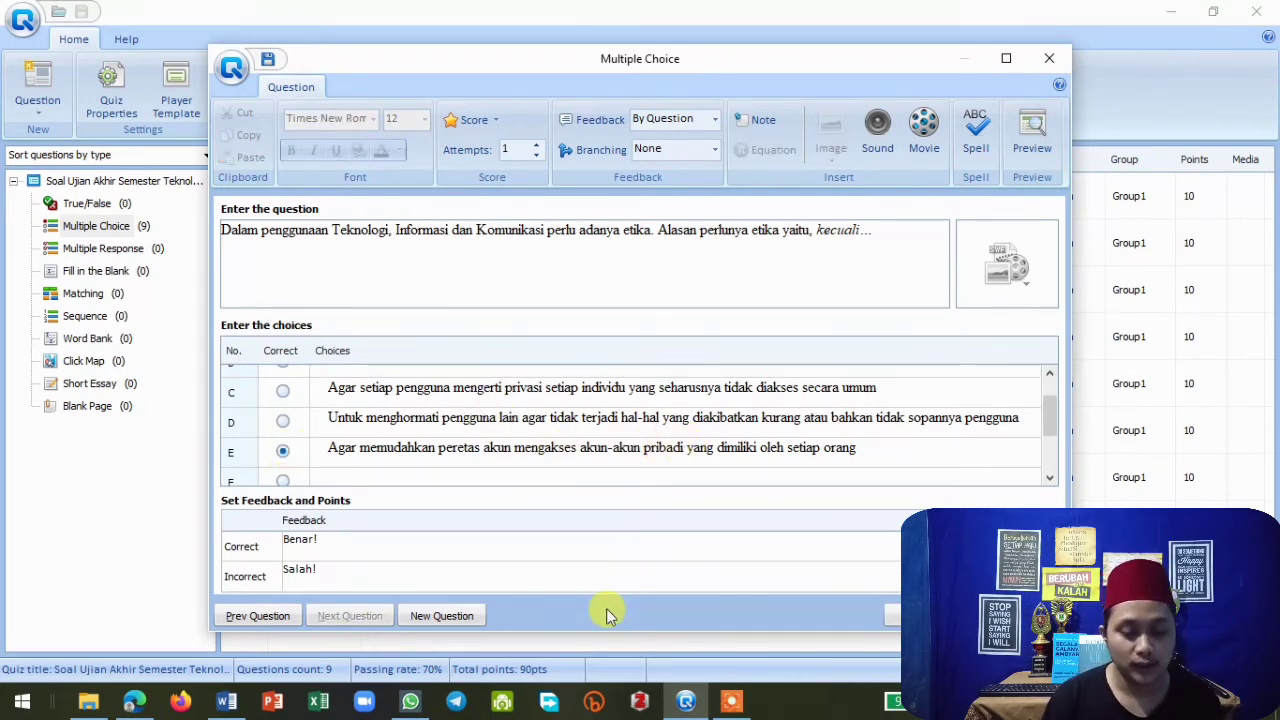
left_click(905, 615)
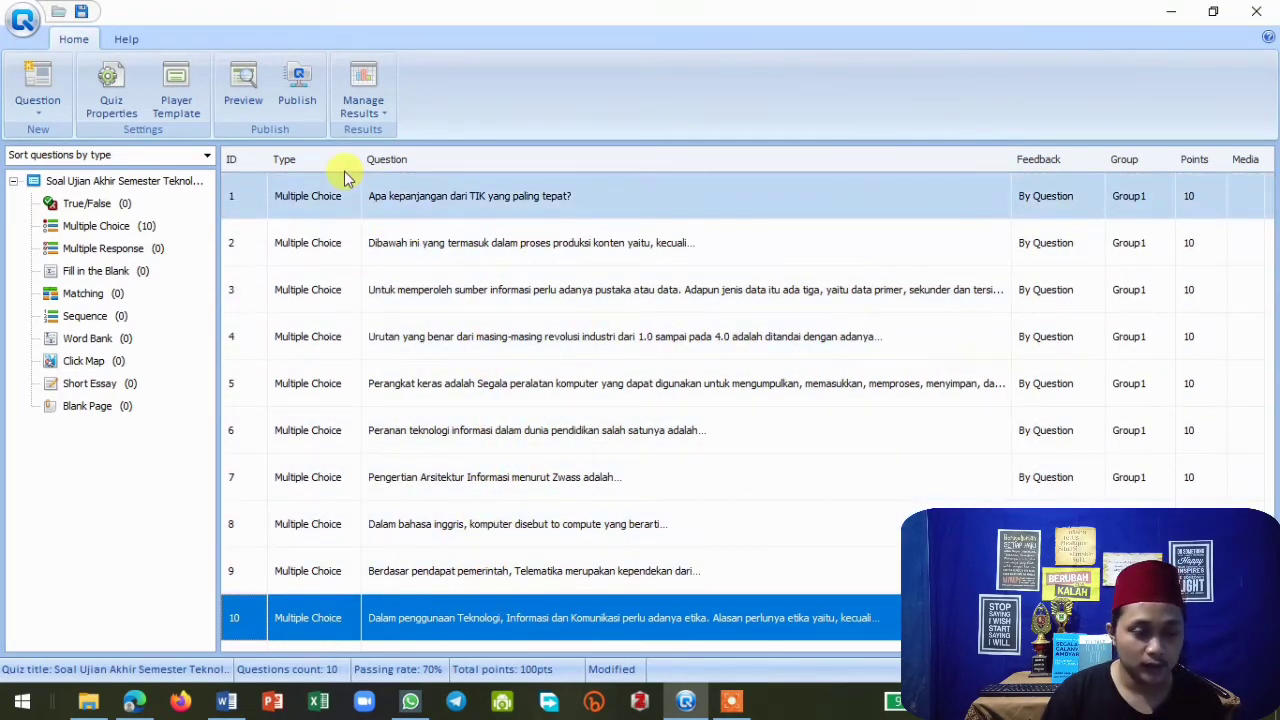
Try to preview the quiz, dismissing the outdated Flash player message.
left_click(245, 90)
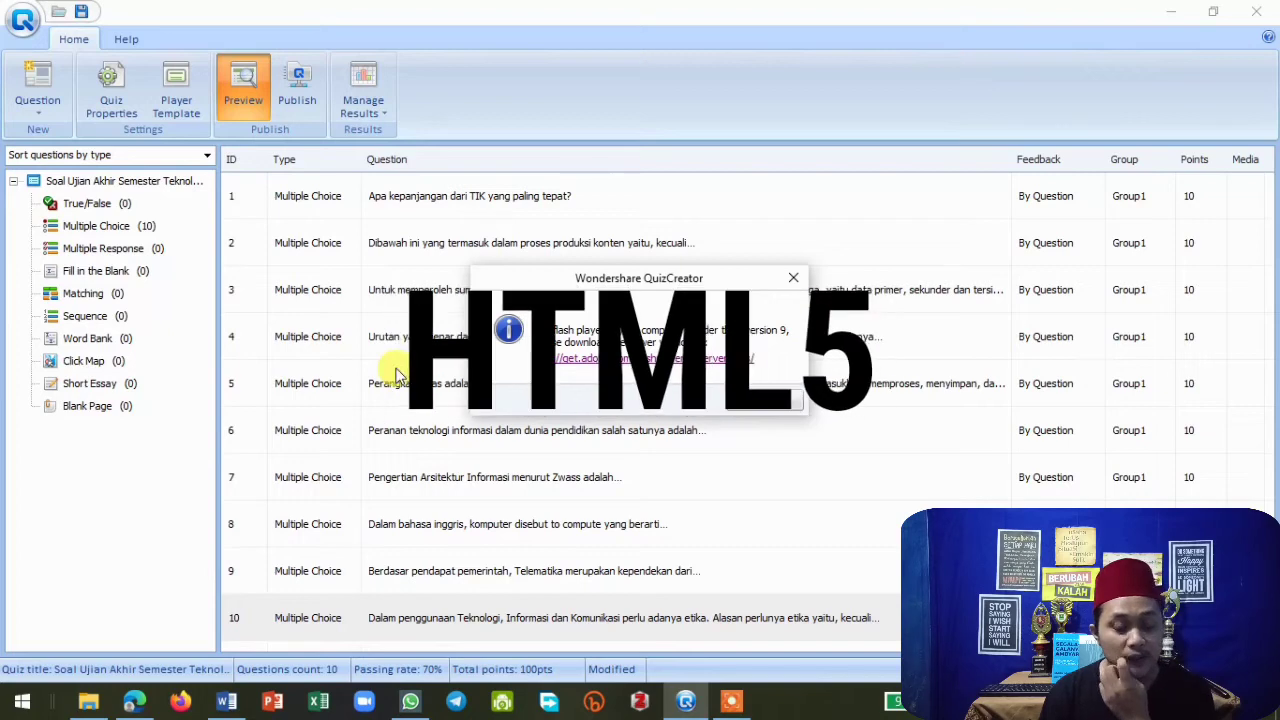
left_click(795, 280)
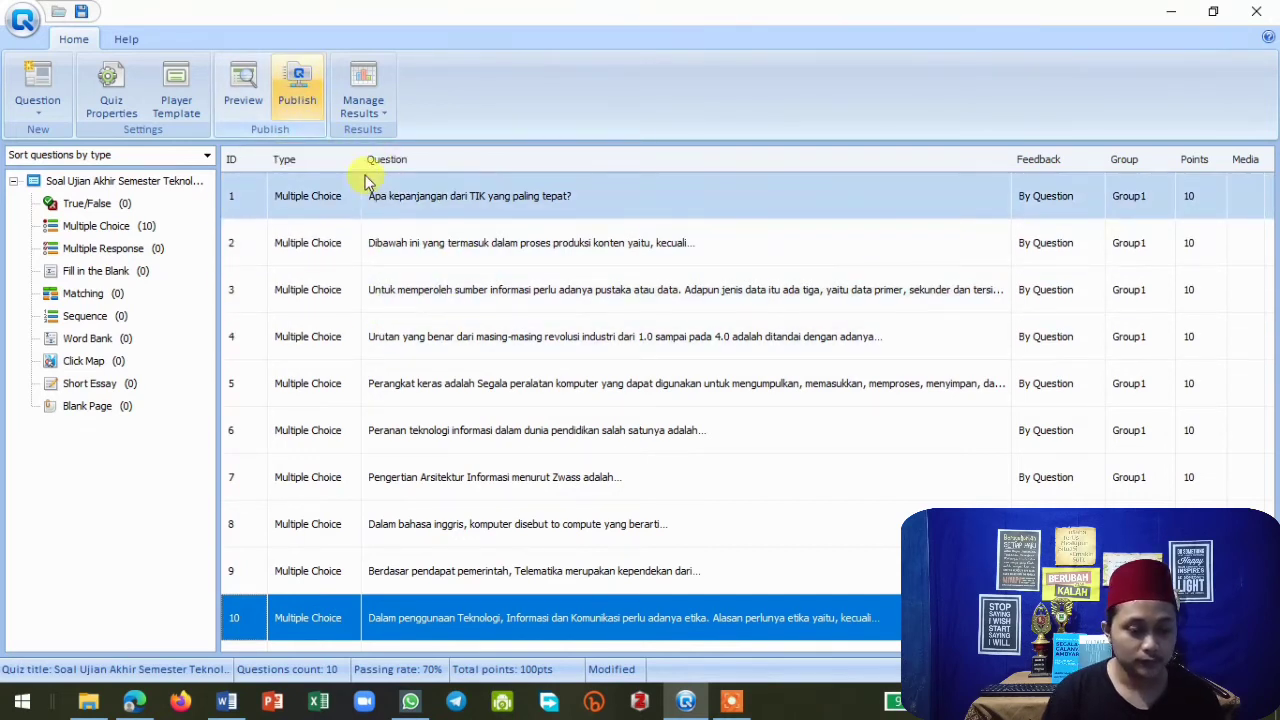
Start publishing the quiz to this computer as a Web Flash quiz, dismissing the Flash player message.
left_click(303, 98)
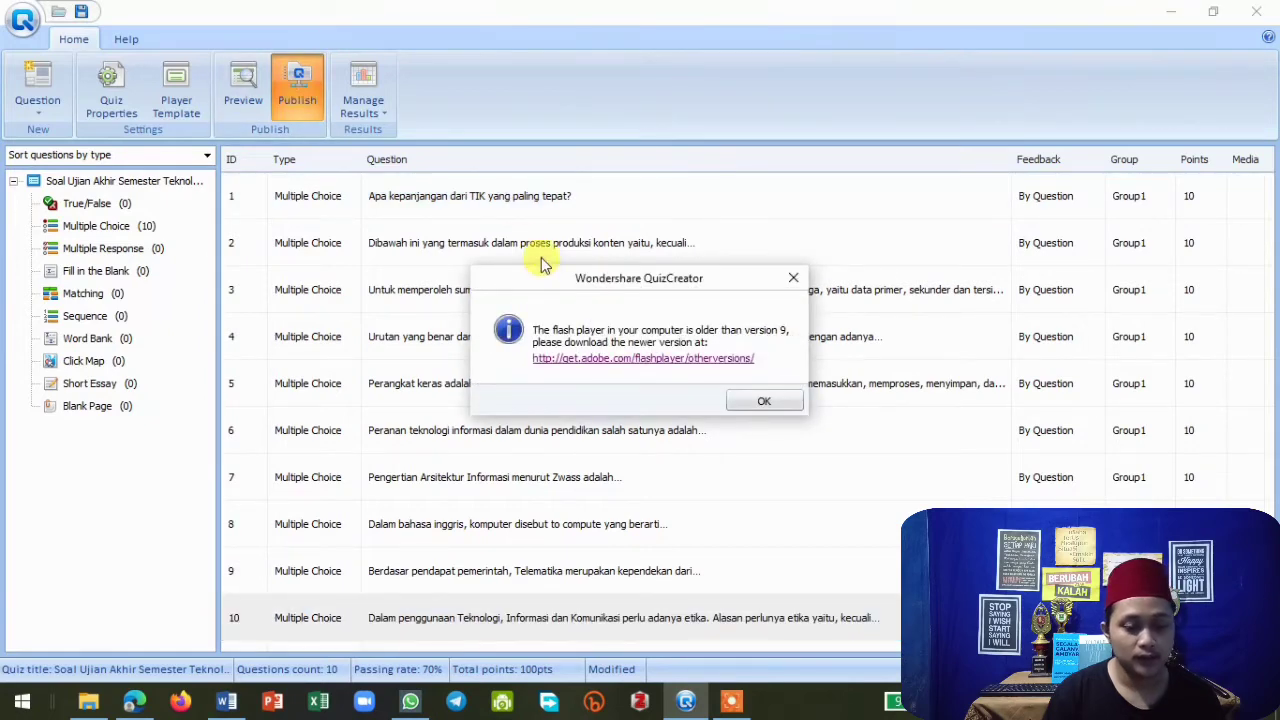
left_click(757, 405)
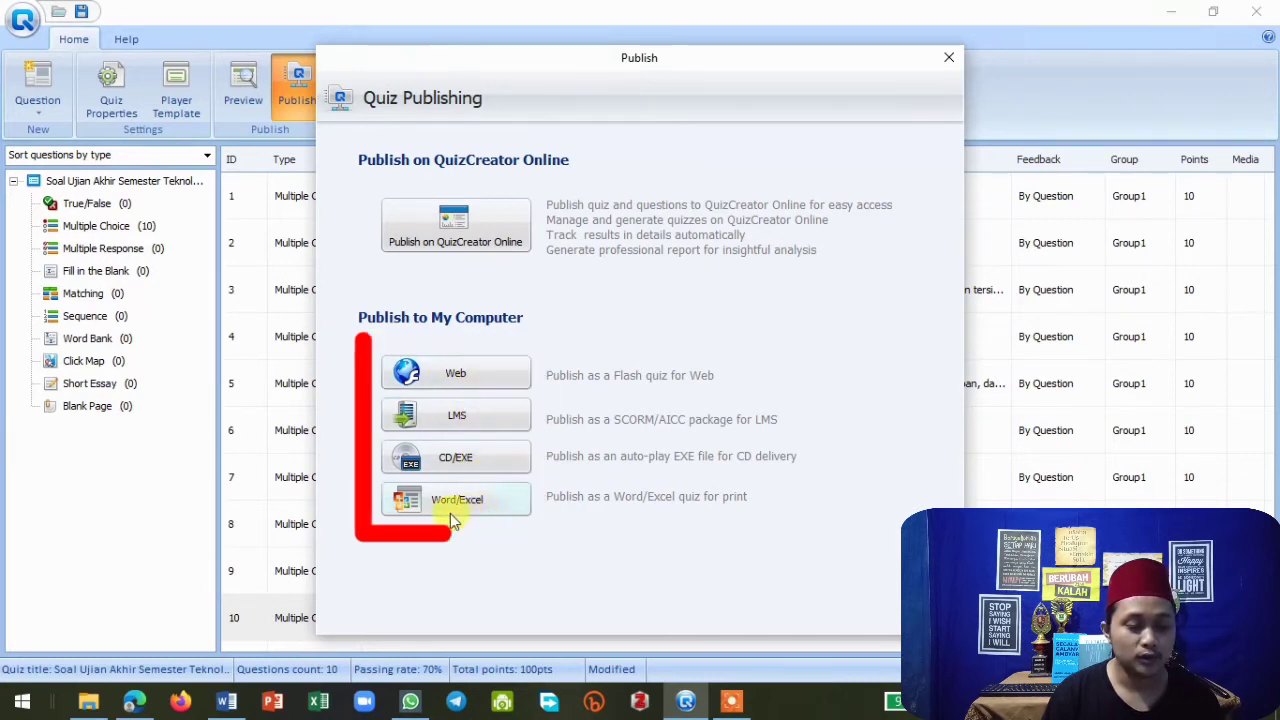
left_click(466, 375)
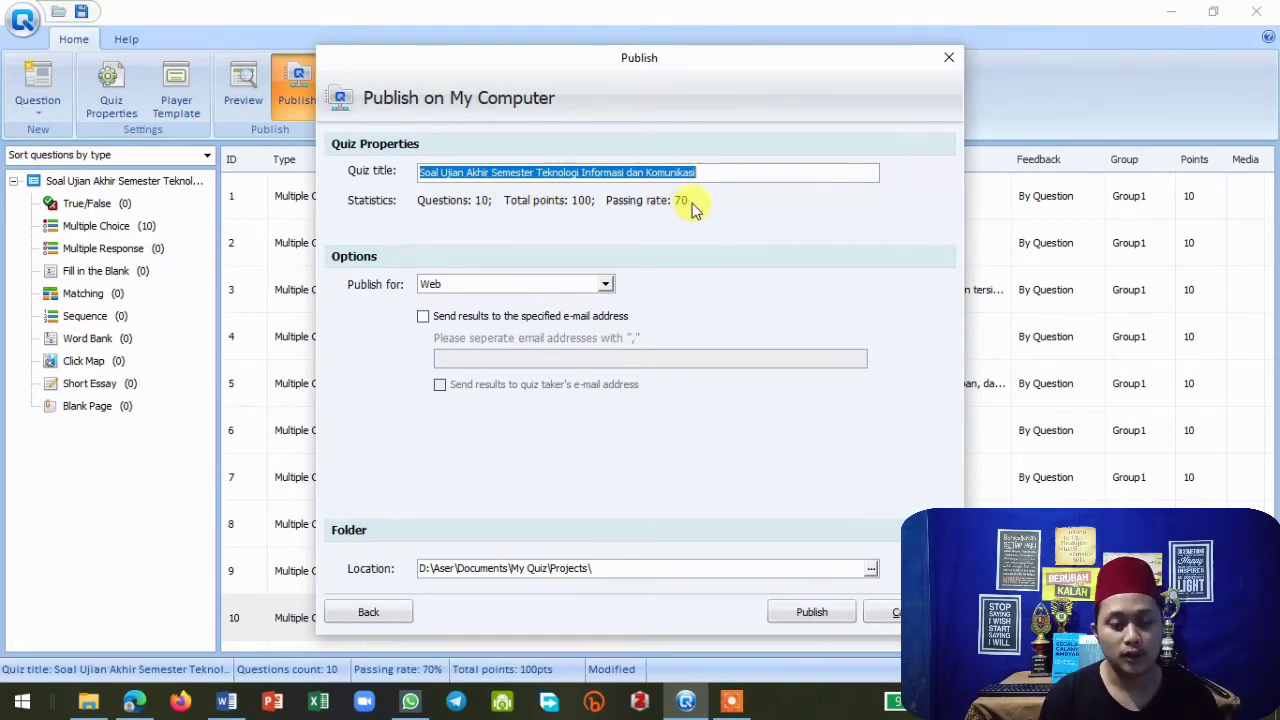
Enable sending results to a specified e-mail address, fill in the recipient's e-mail, publish the quiz, and close the confirmation.
left_click(423, 316)
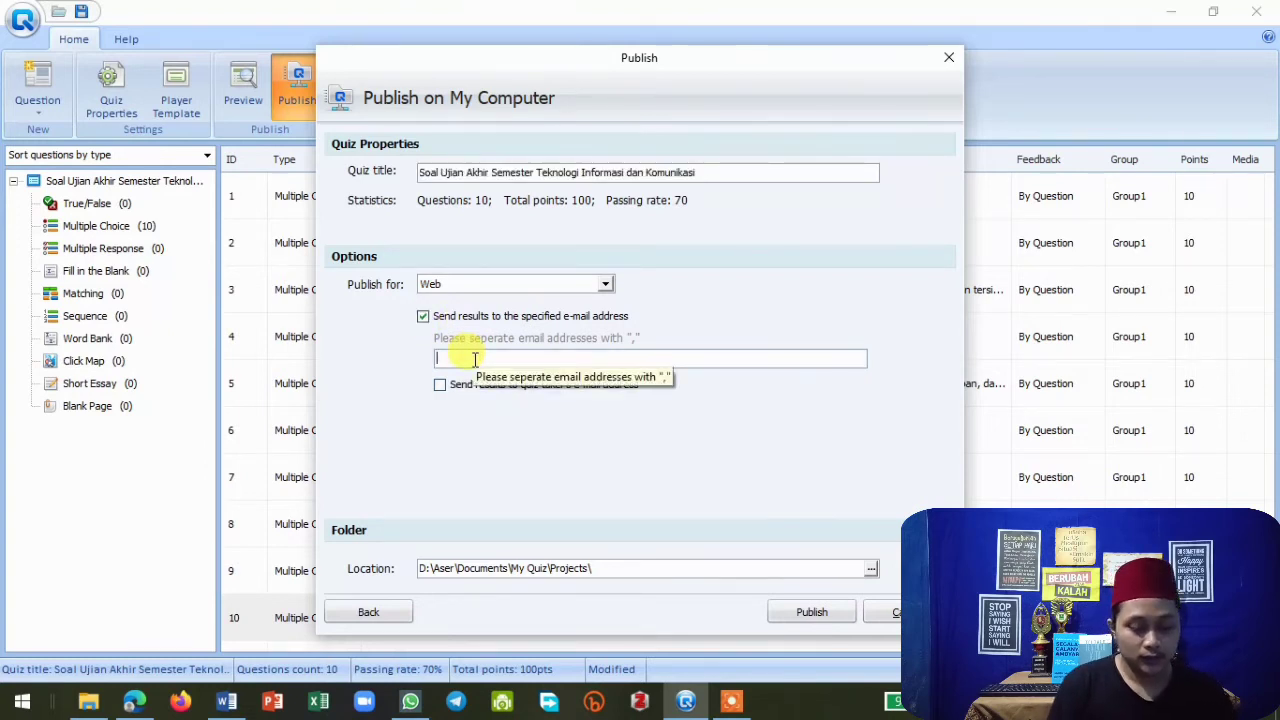
left_click(475, 358)
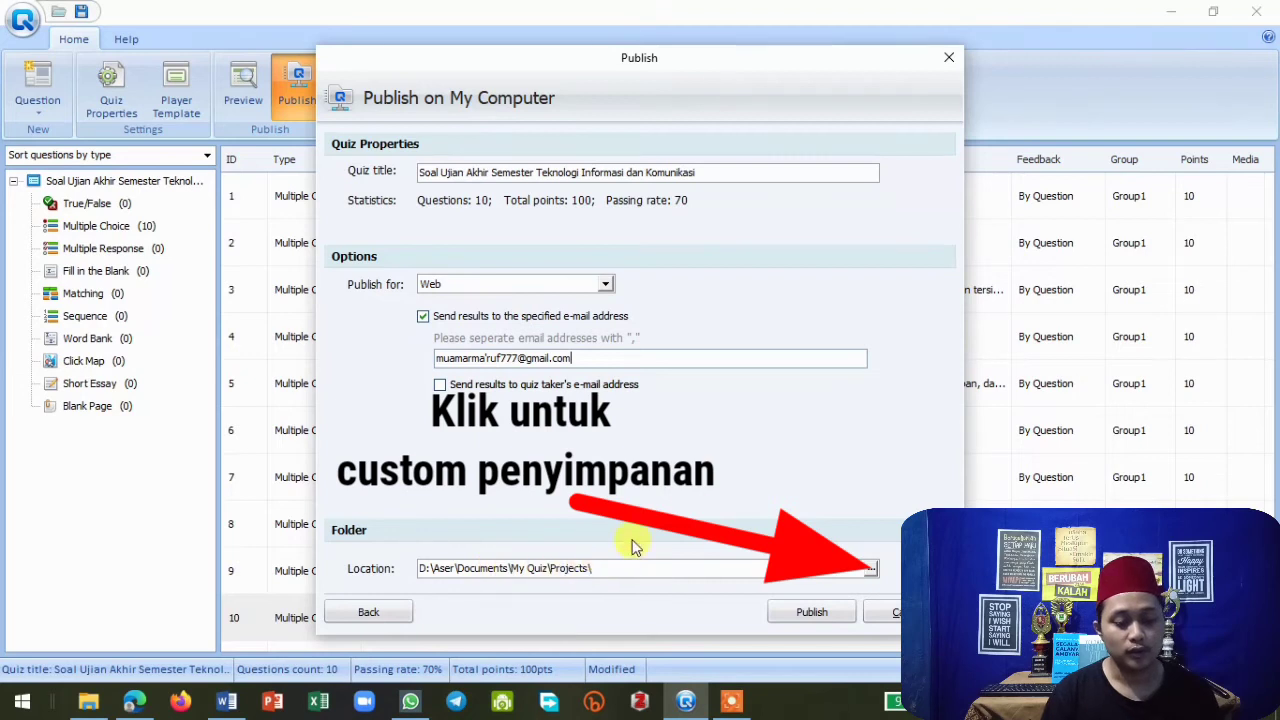
left_click(812, 614)
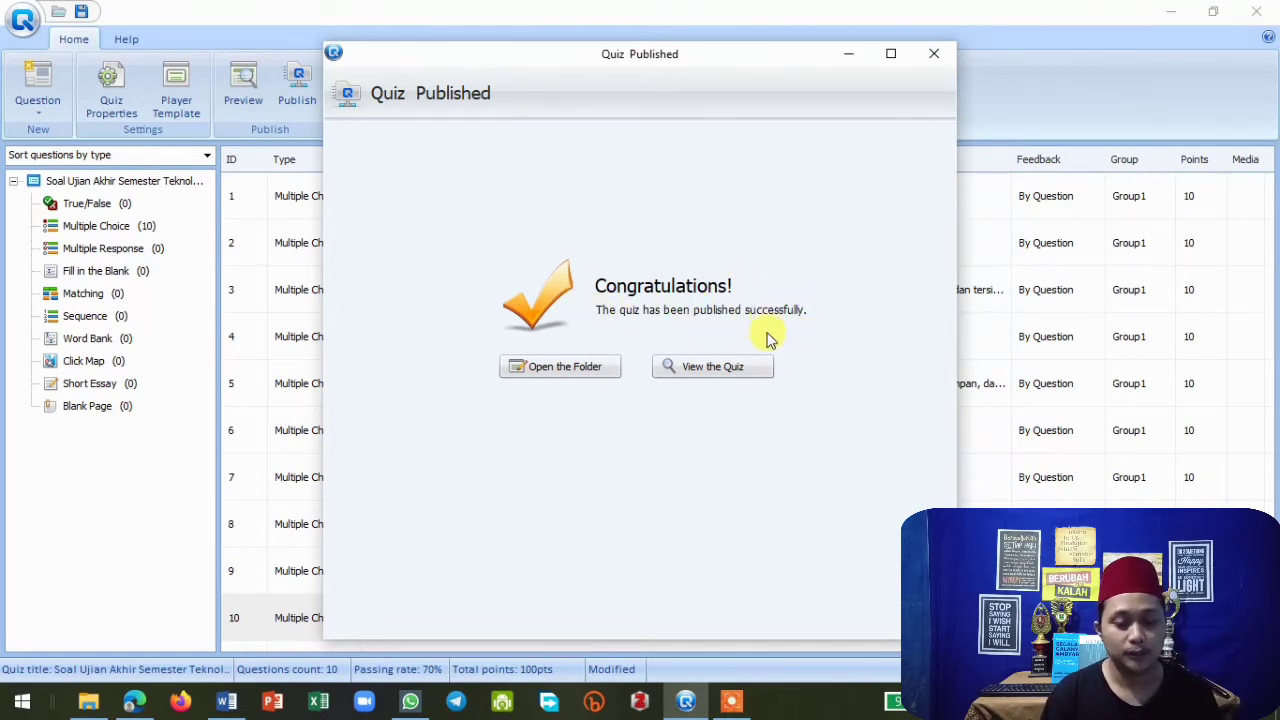
left_click(934, 58)
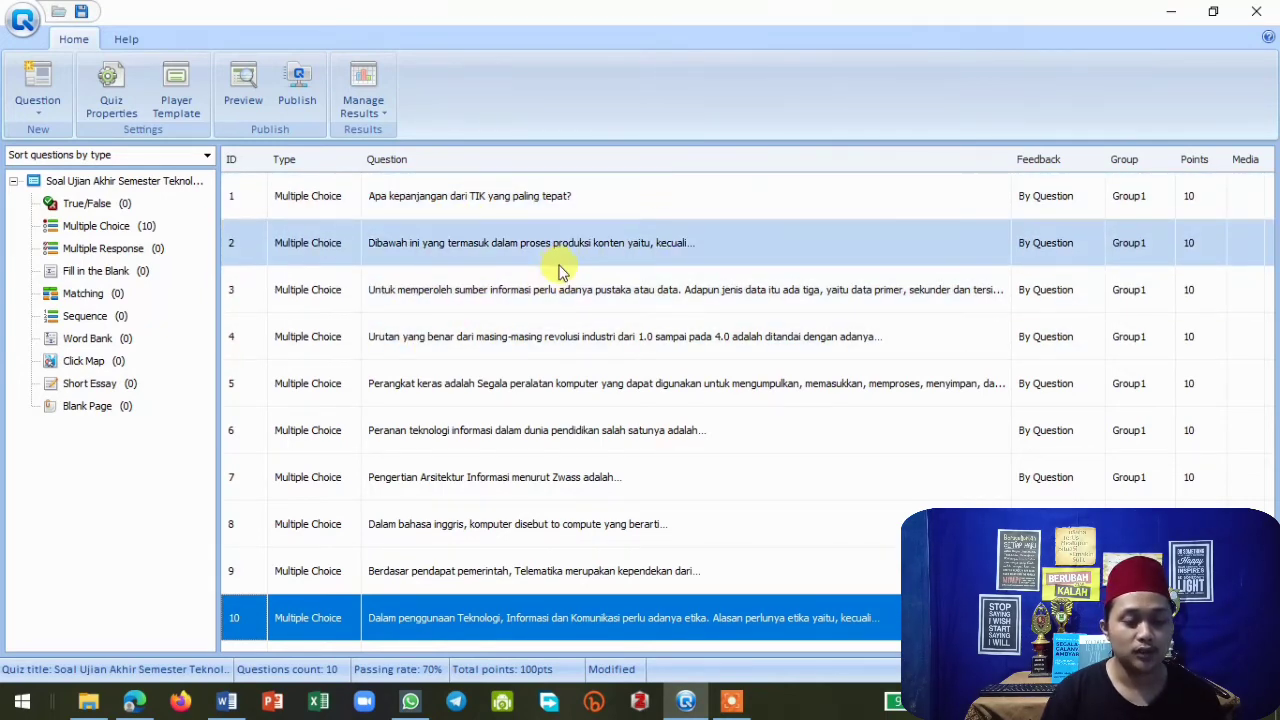
Minimize QuizCreator, open Adobe Flash Player 32 from its desktop shortcut, and maximize its window.
left_click(1171, 12)
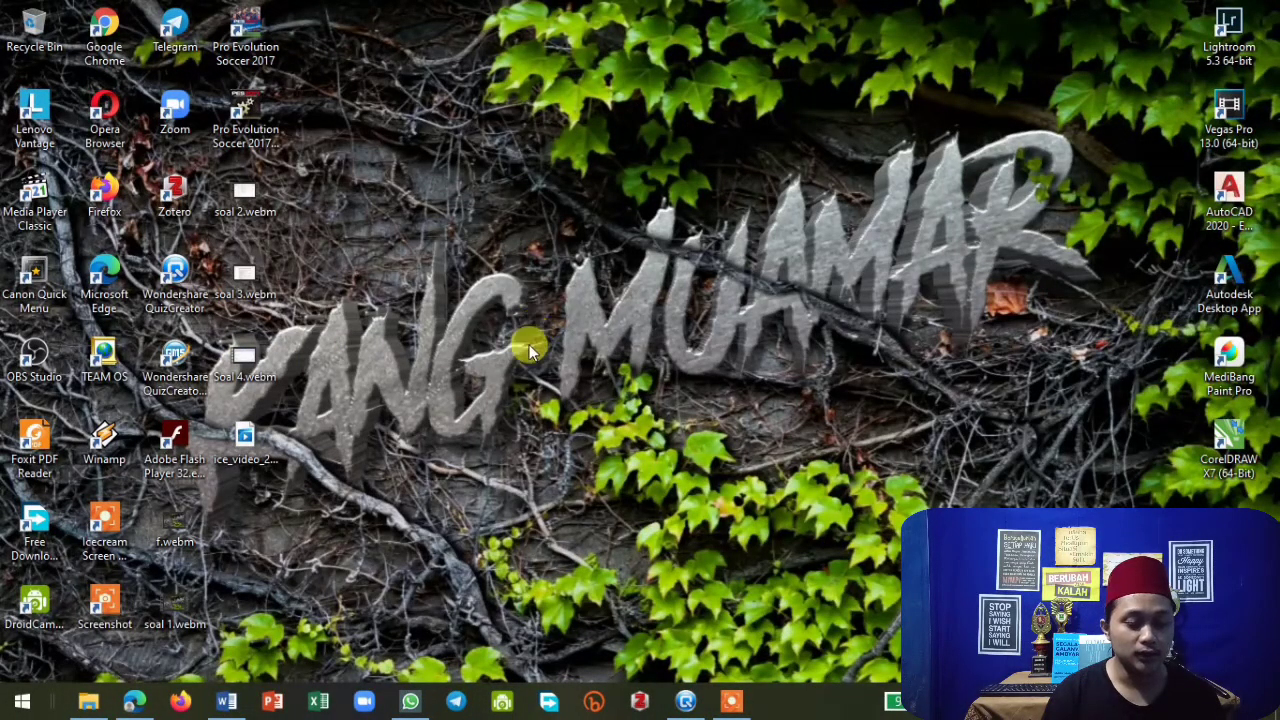
mouse_move(731, 710)
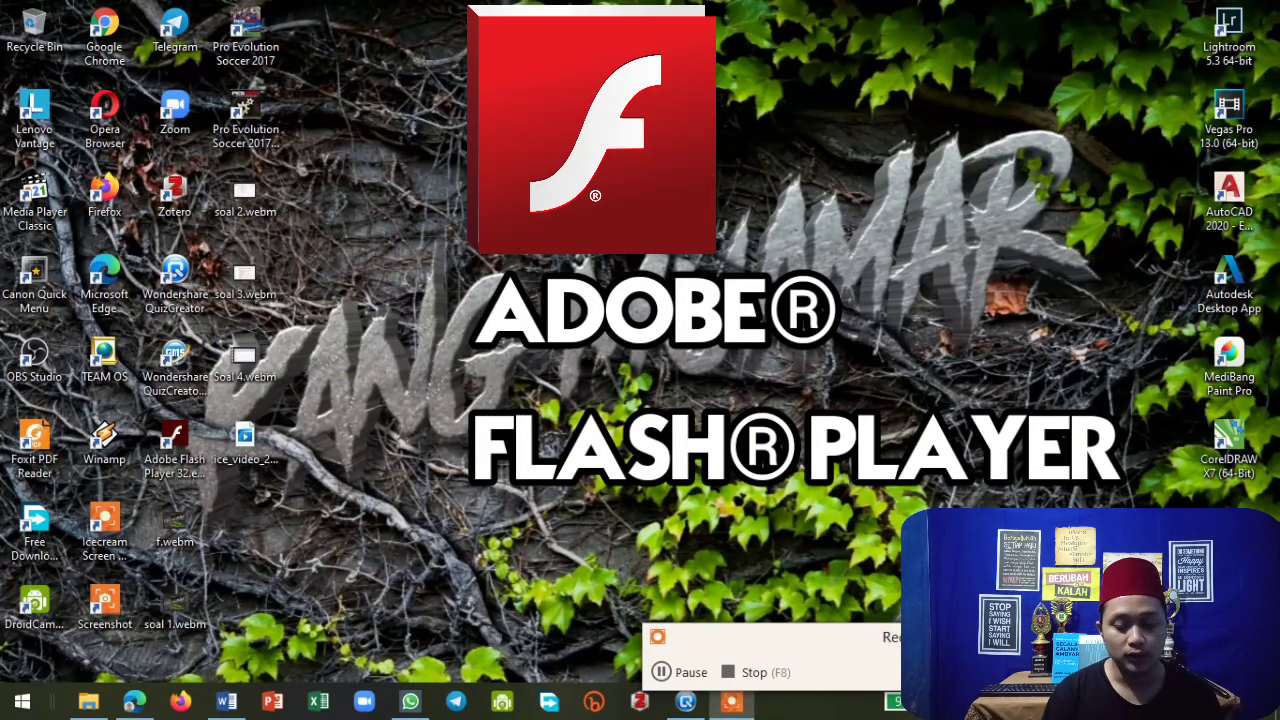
double_click(190, 445)
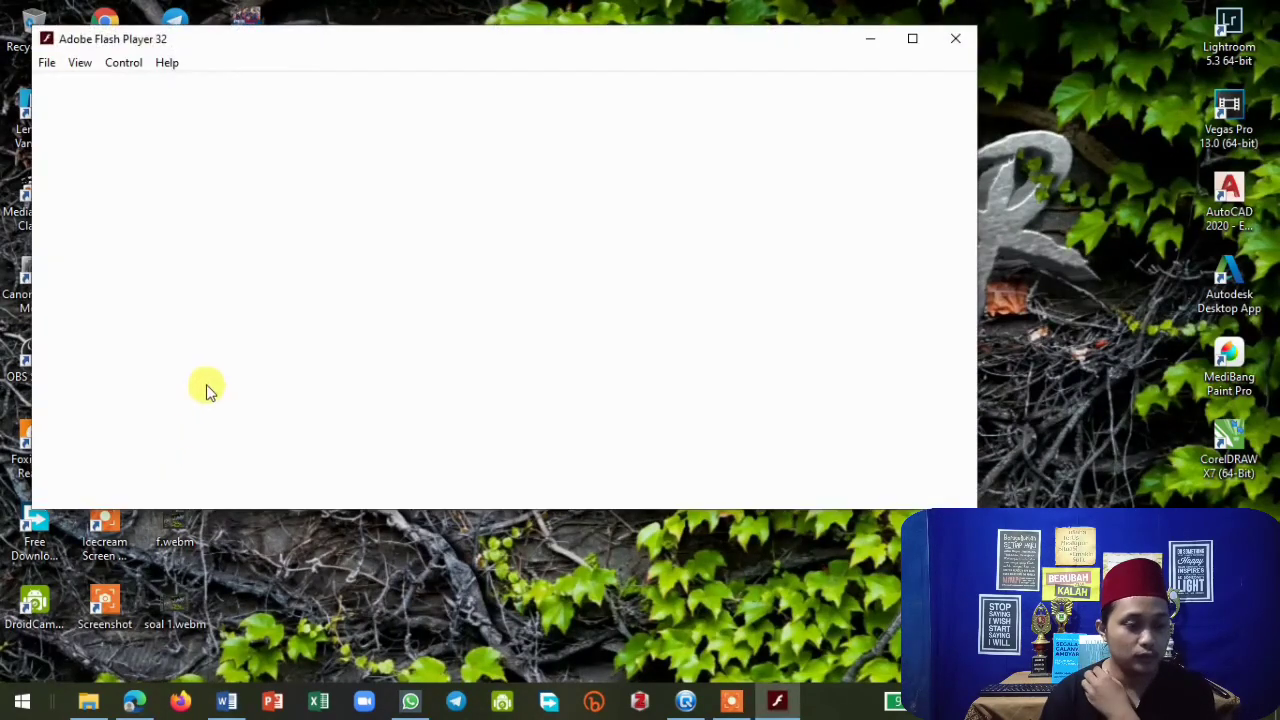
left_click(911, 39)
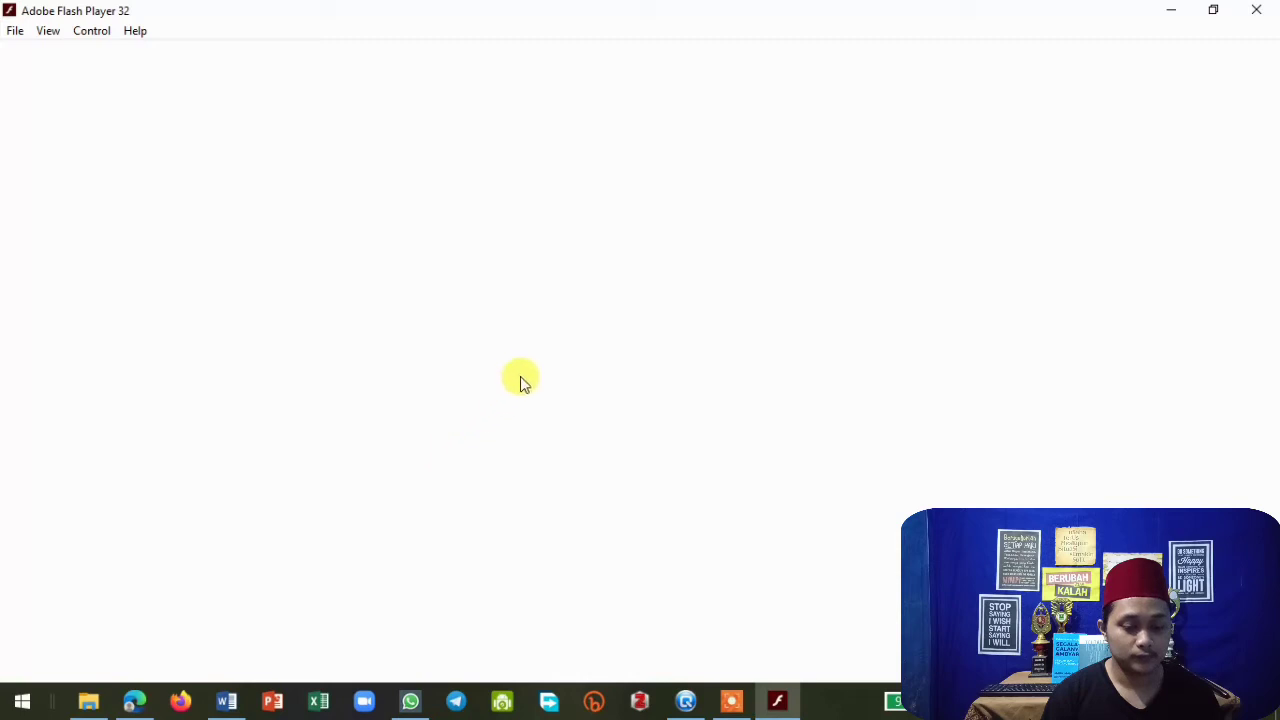
Open File Explorer and browse to the published quiz folder Soal Ujian Akhir Semester Teknologi Informasi dan Komunikasi under D:\Aser\Documents\My Quiz\Projects.
left_click(98, 712)
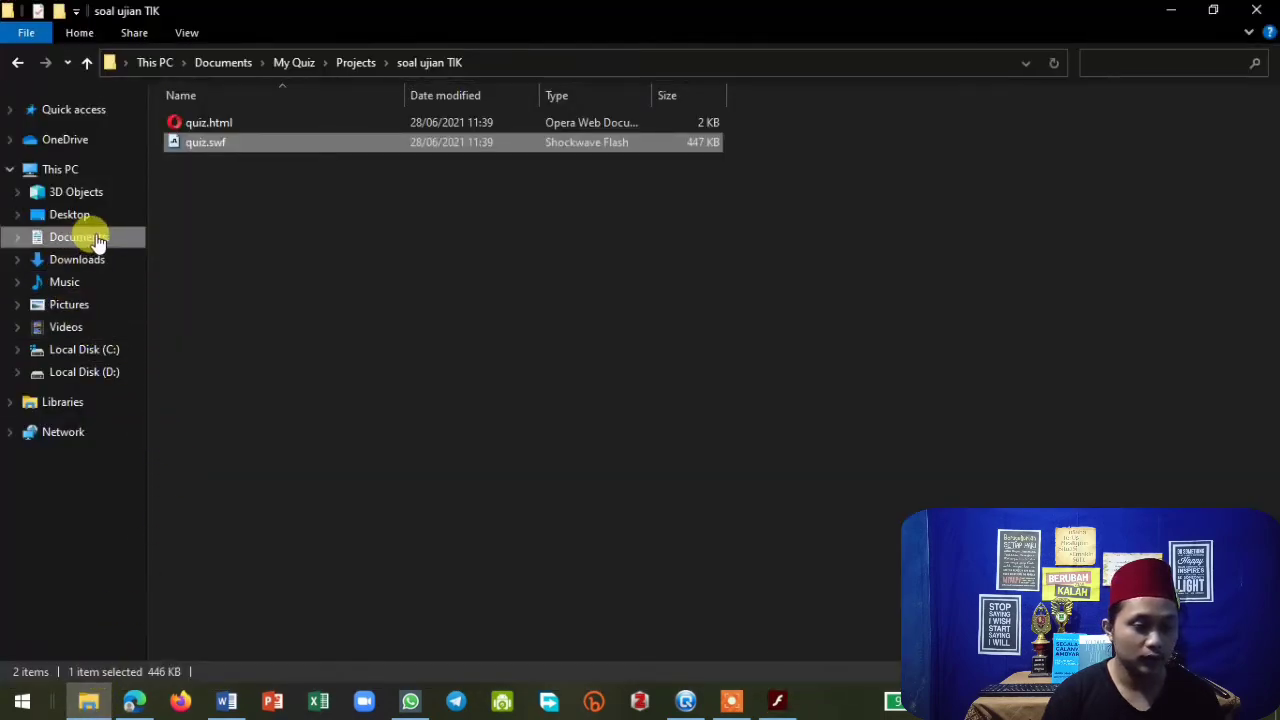
left_click(104, 374)
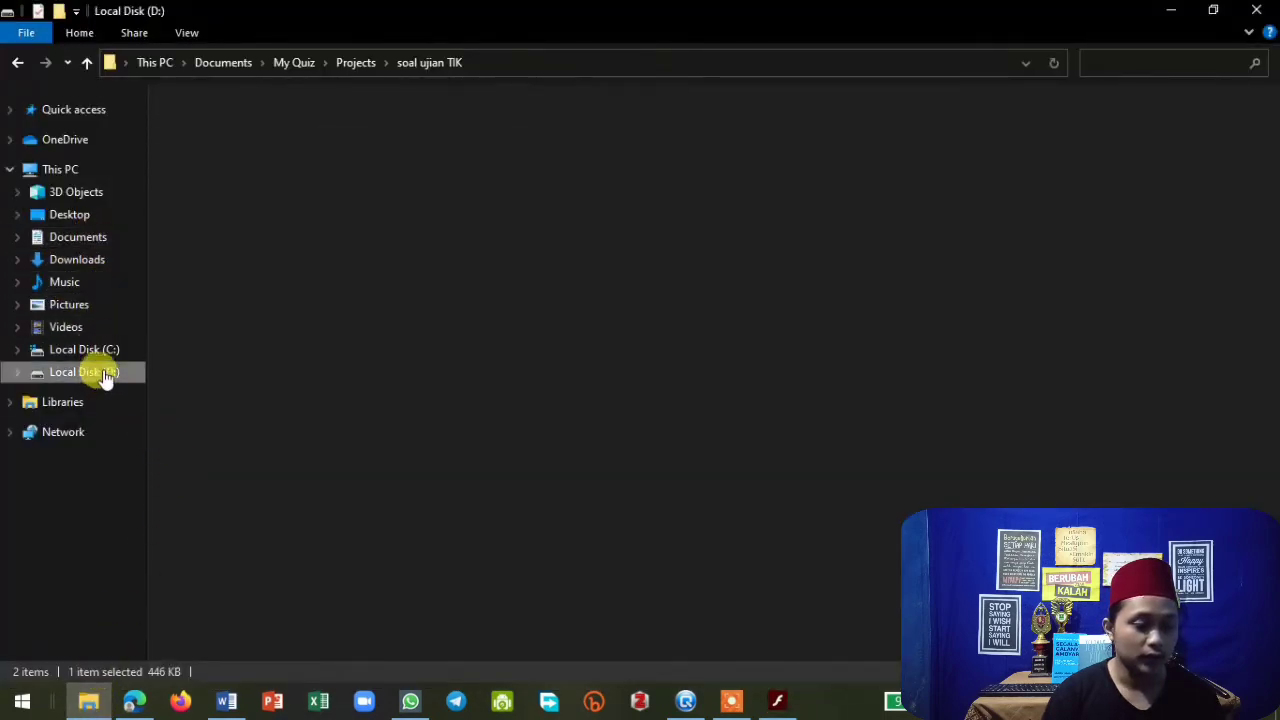
double_click(200, 120)
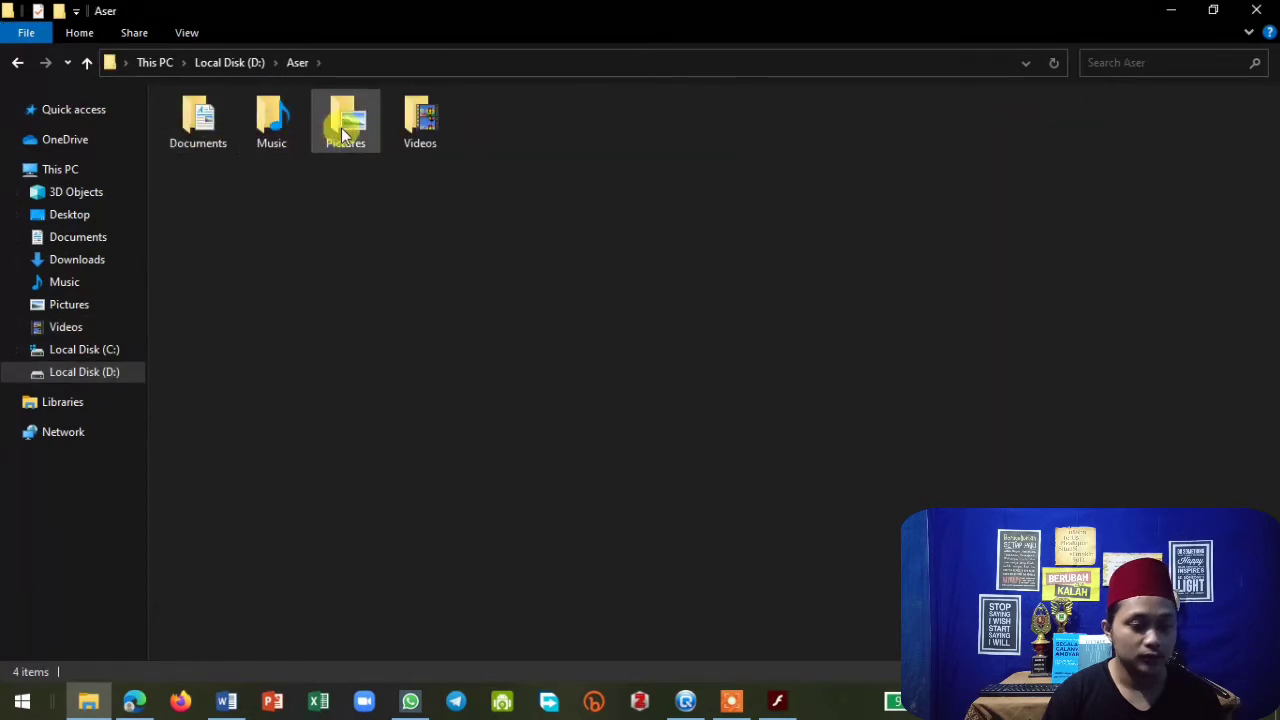
double_click(226, 130)
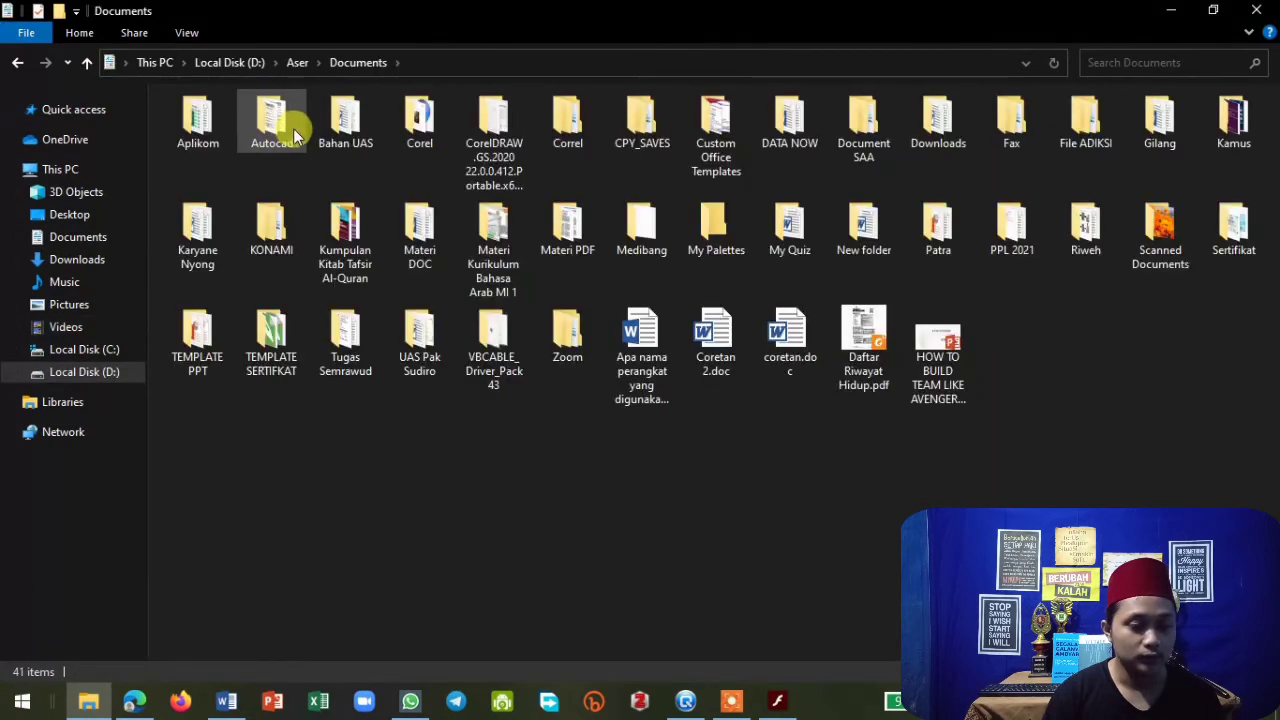
double_click(790, 222)
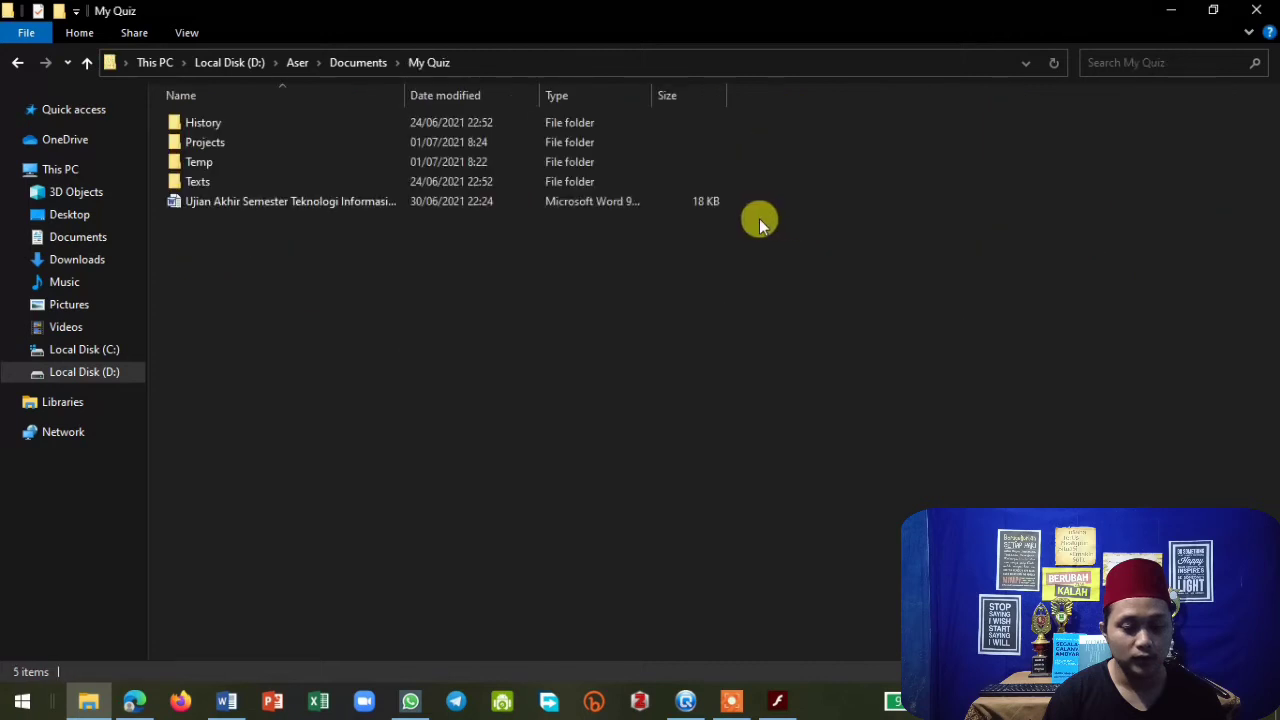
double_click(241, 147)
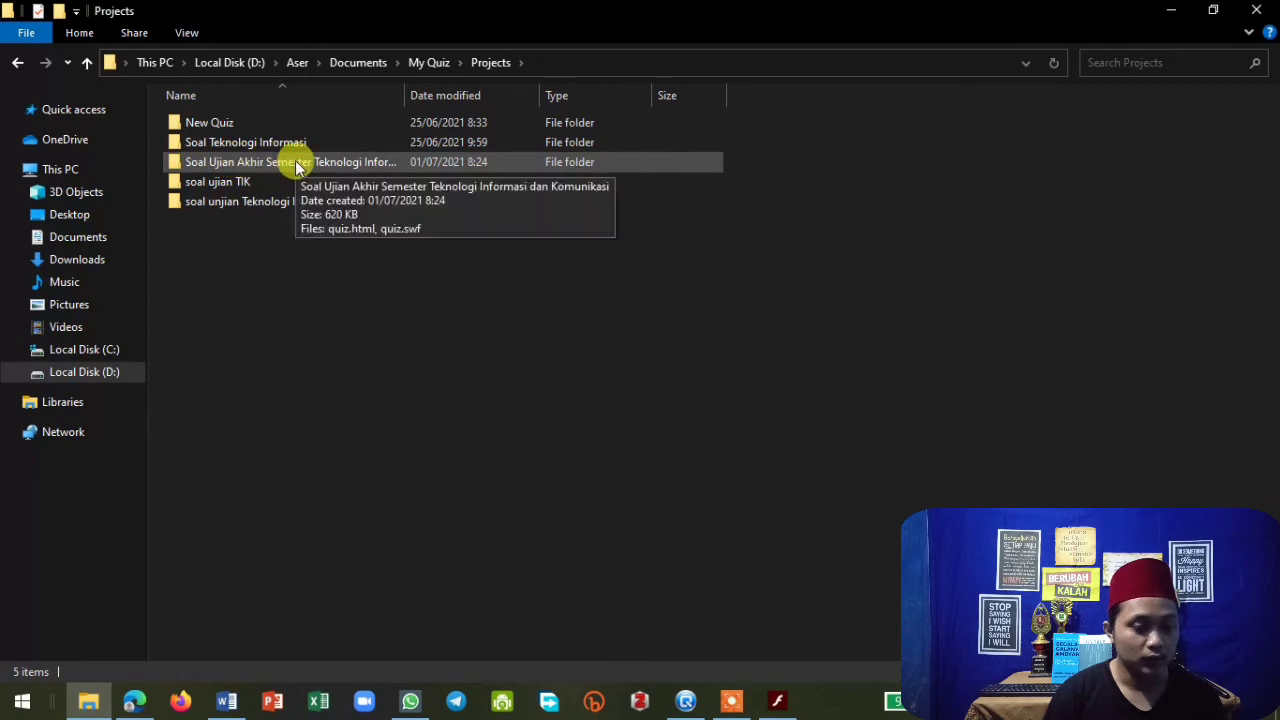
double_click(296, 165)
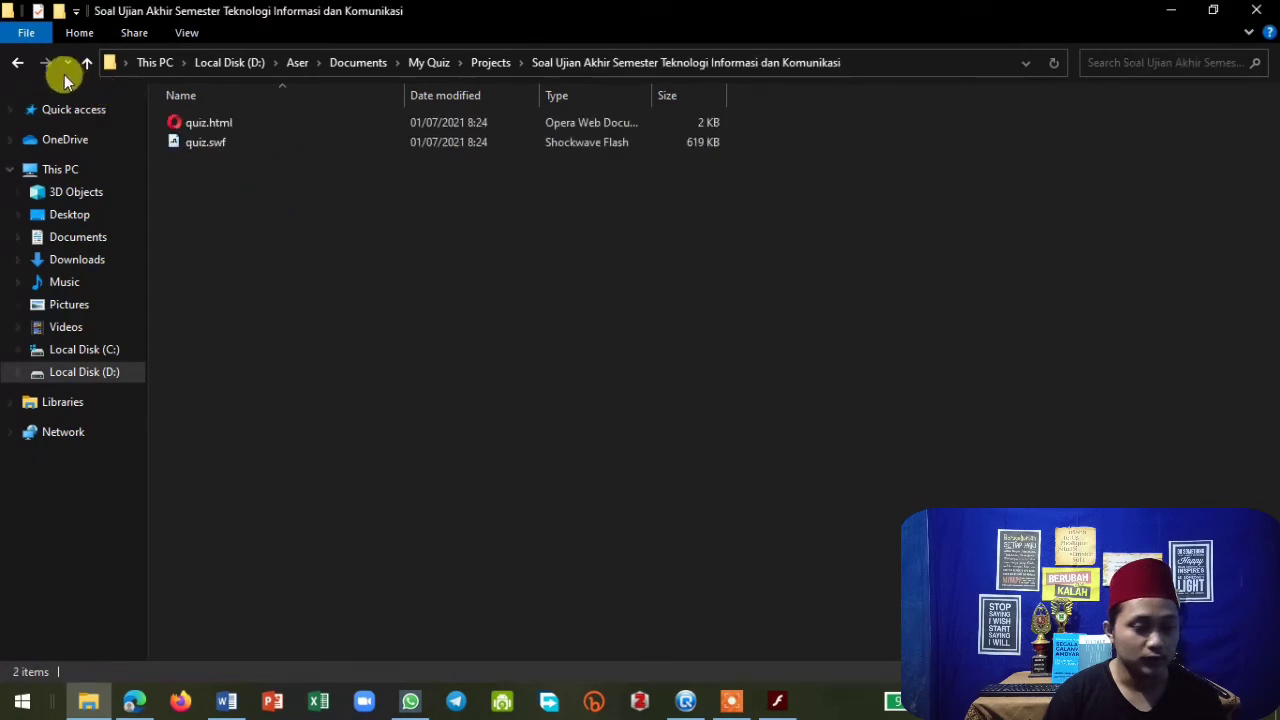
left_click(16, 62)
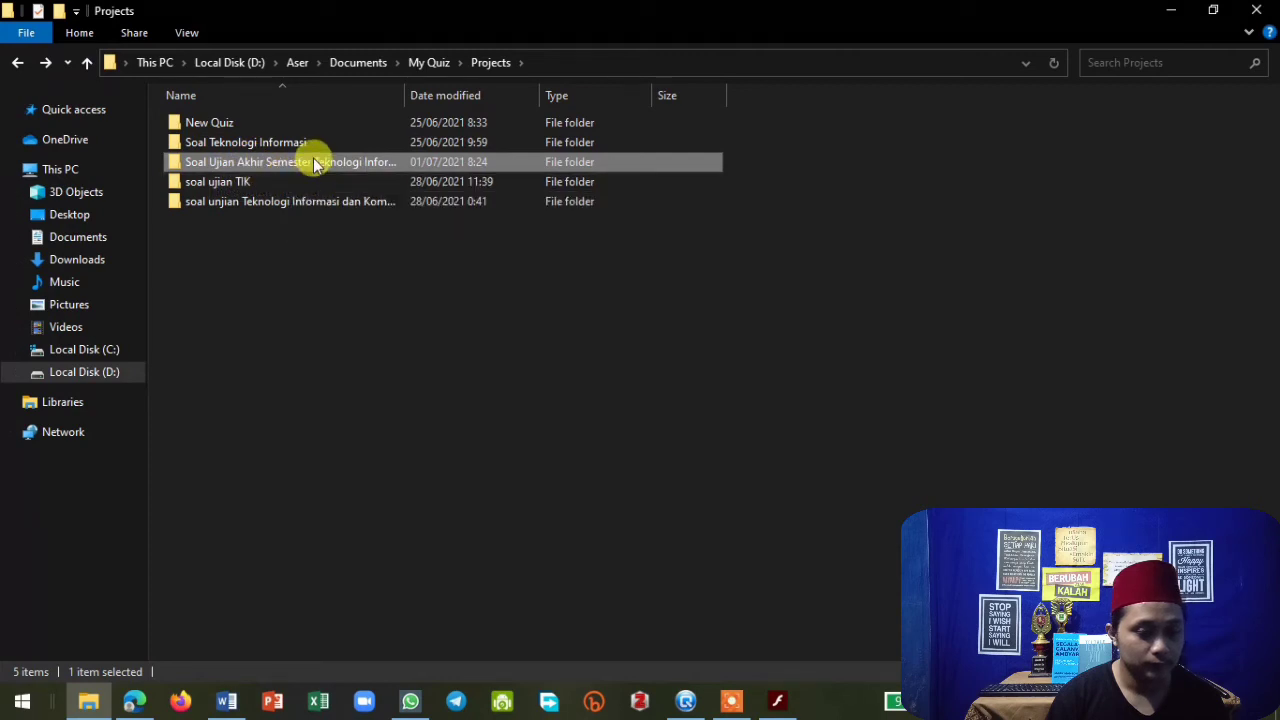
double_click(313, 163)
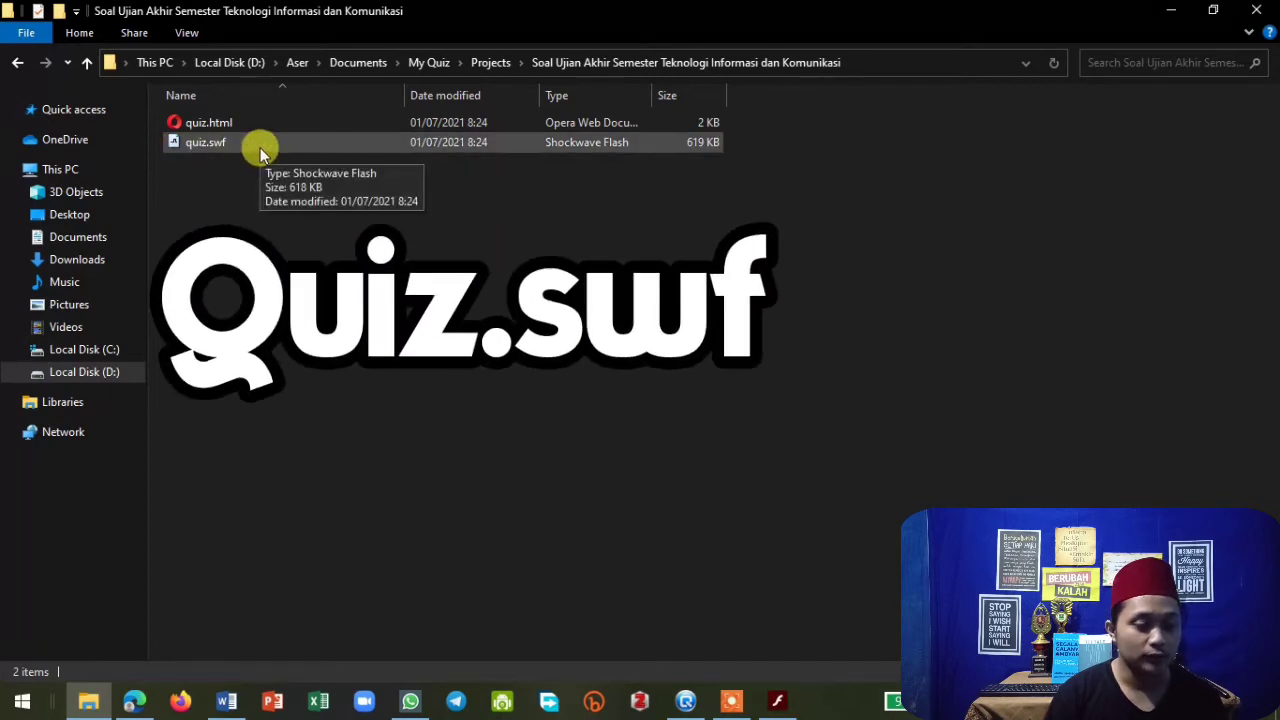
Open quiz.swf in Flash Player by dropping the file into the player window, dismissing the open-with dialog.
mouse_move(271, 151)
left_mouse_down()
mouse_move(363, 260)
mouse_move(280, 165)
left_mouse_up()
left_click(278, 144)
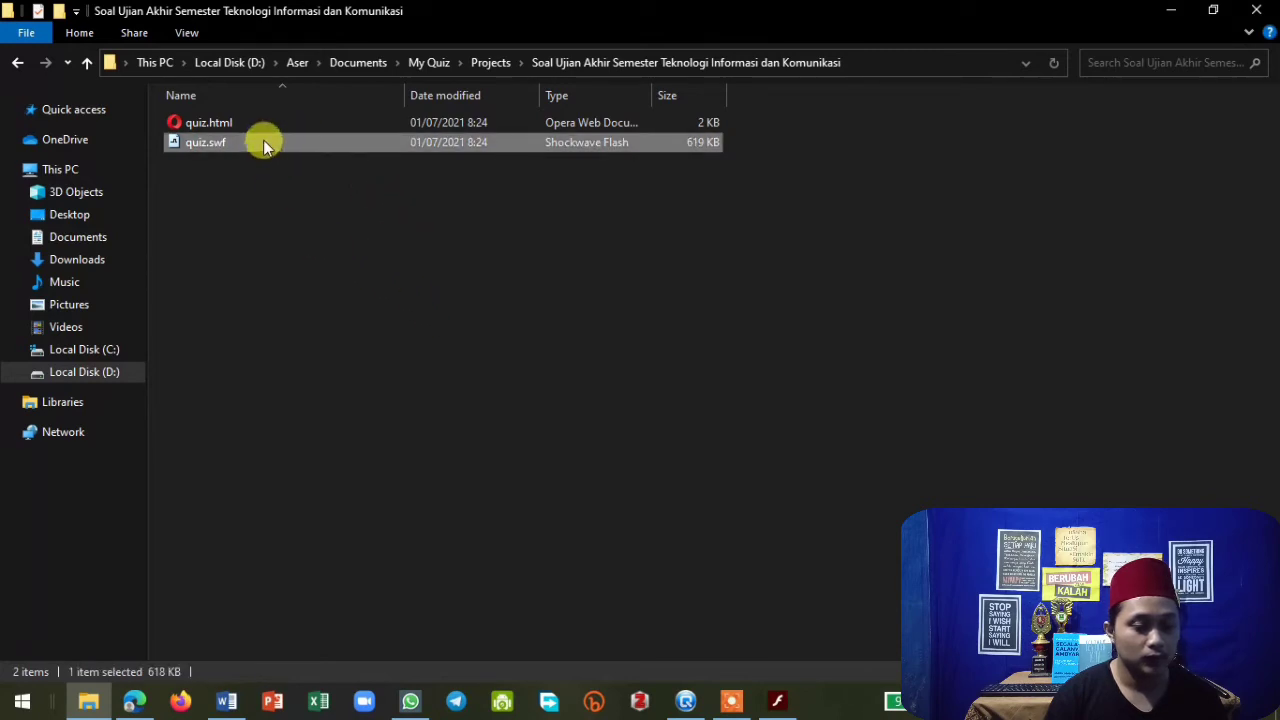
left_click_drag(265, 145, 785, 683)
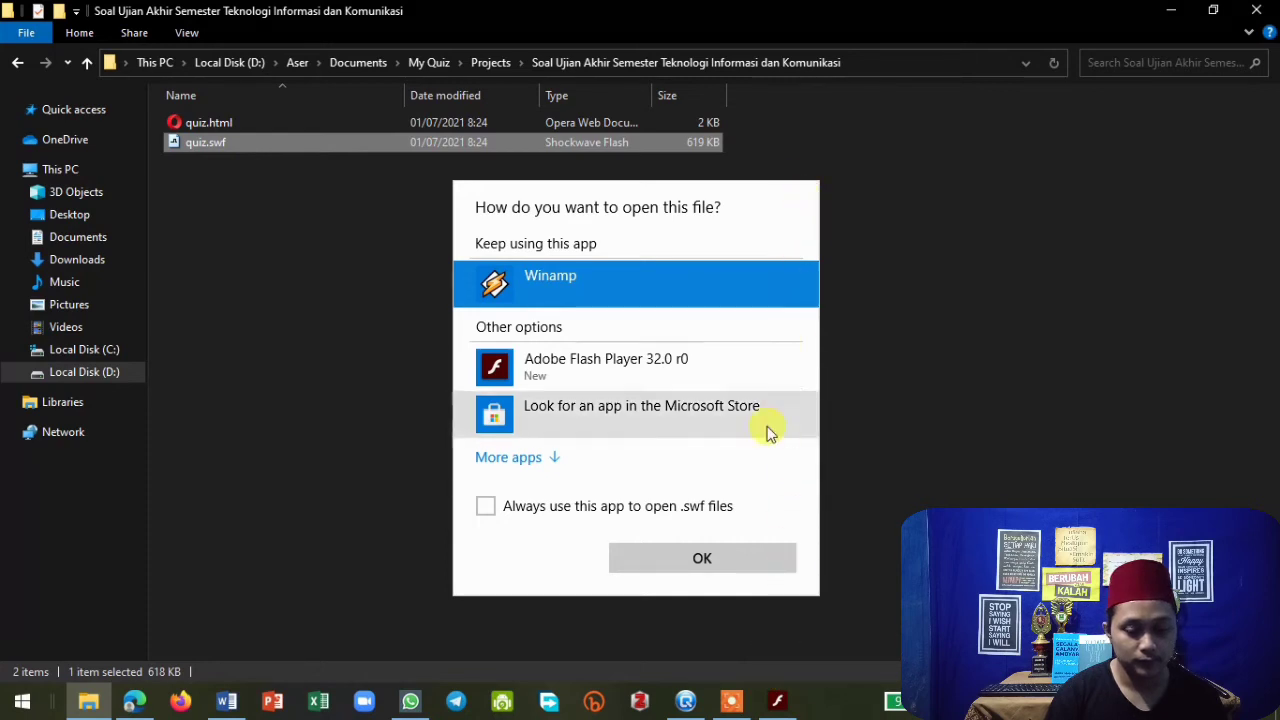
left_click(907, 260)
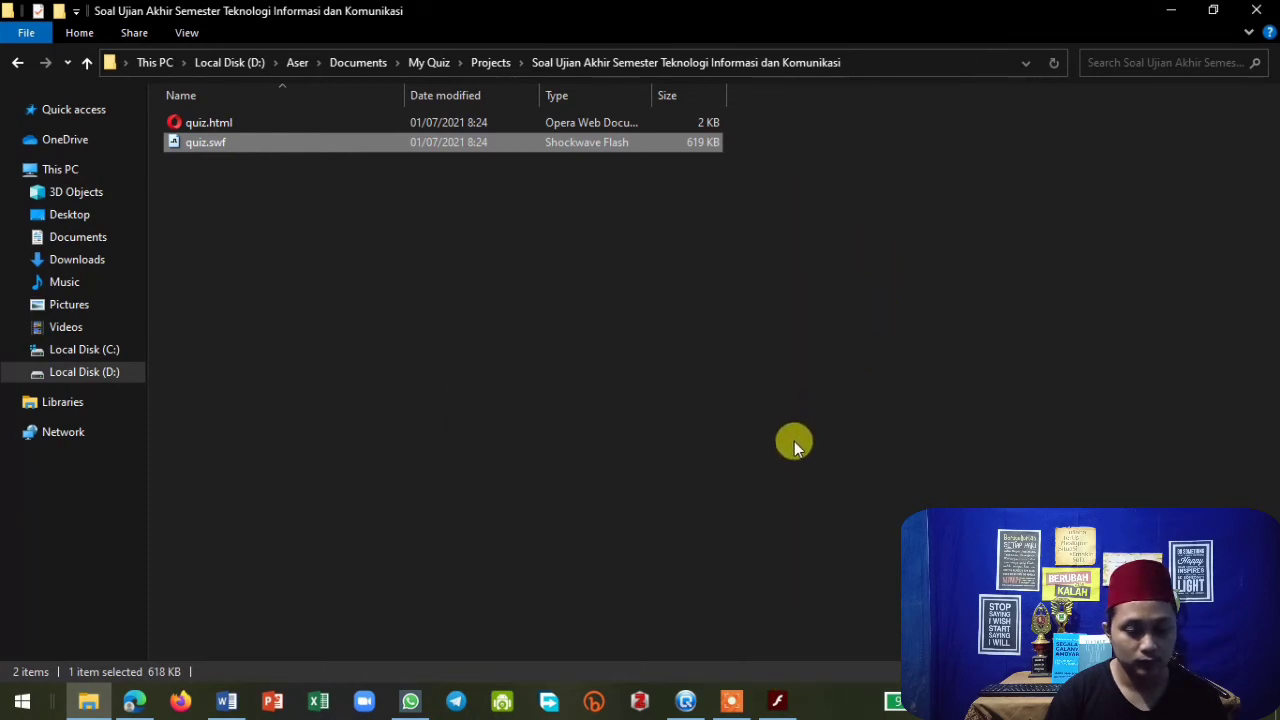
left_click_drag(239, 145, 658, 358)
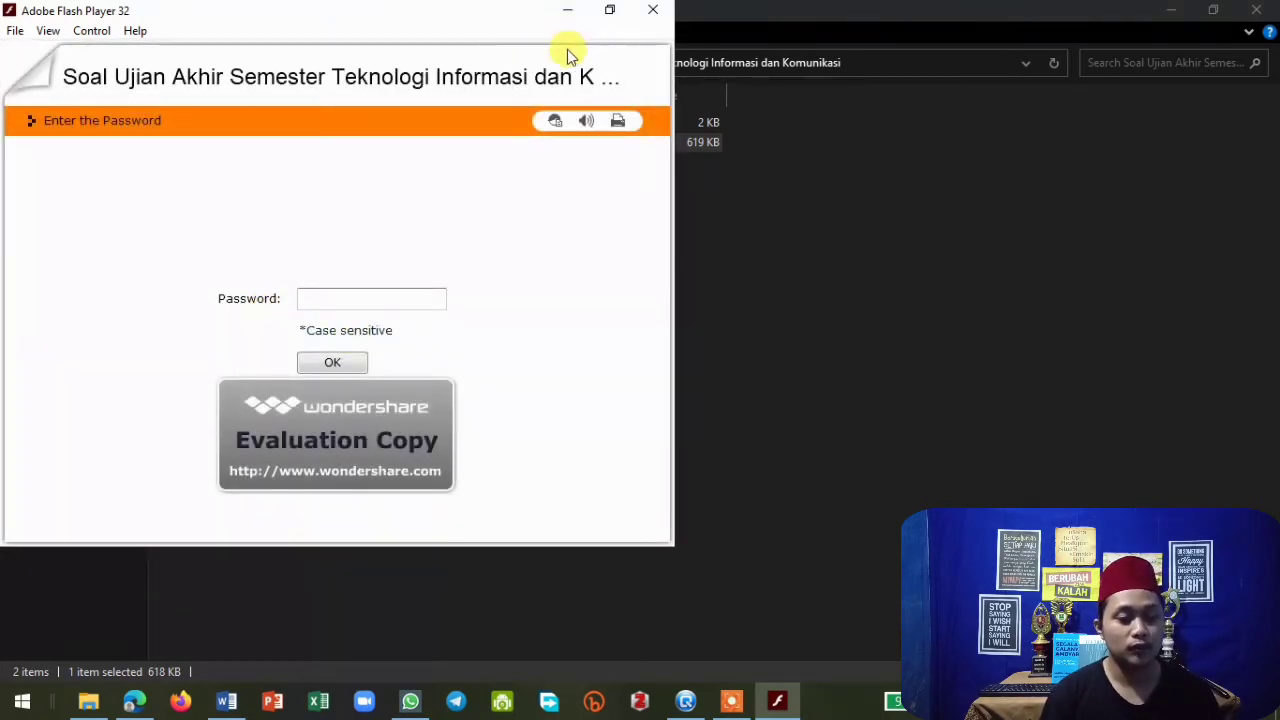
Move the Flash Player window and submit the quiz password on the password page.
left_click_drag(303, 24, 500, 62)
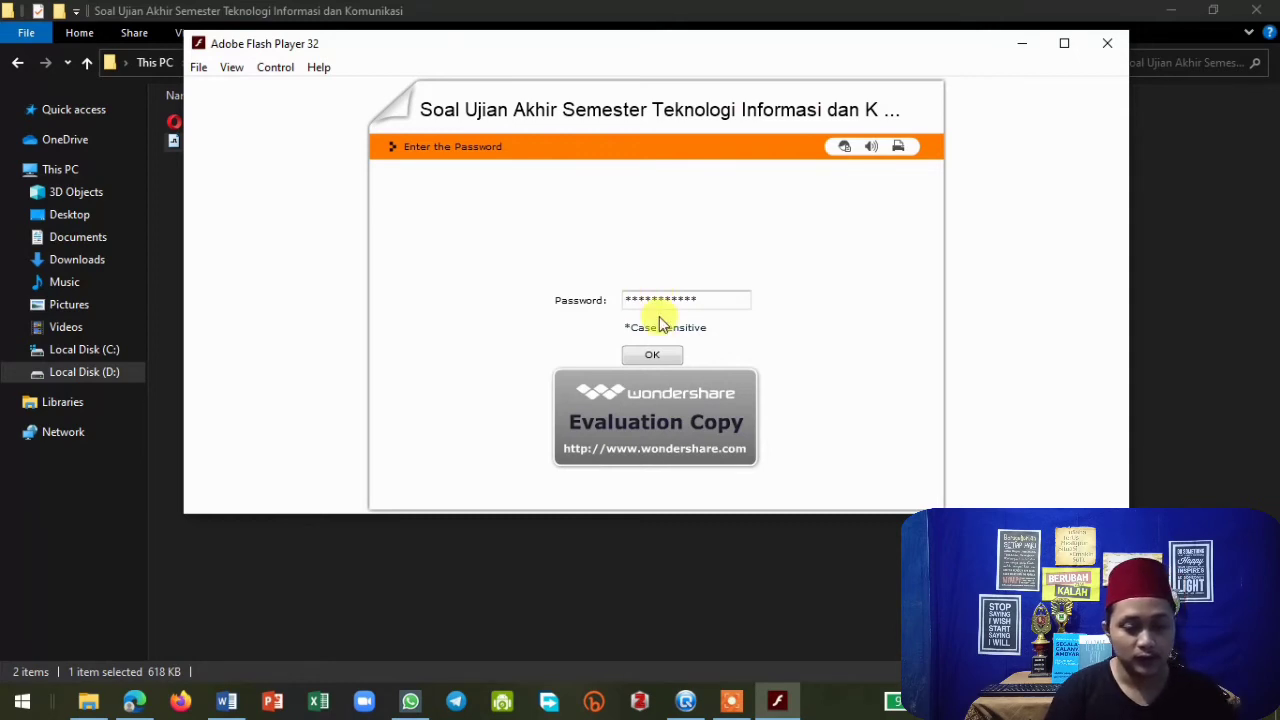
left_click(655, 356)
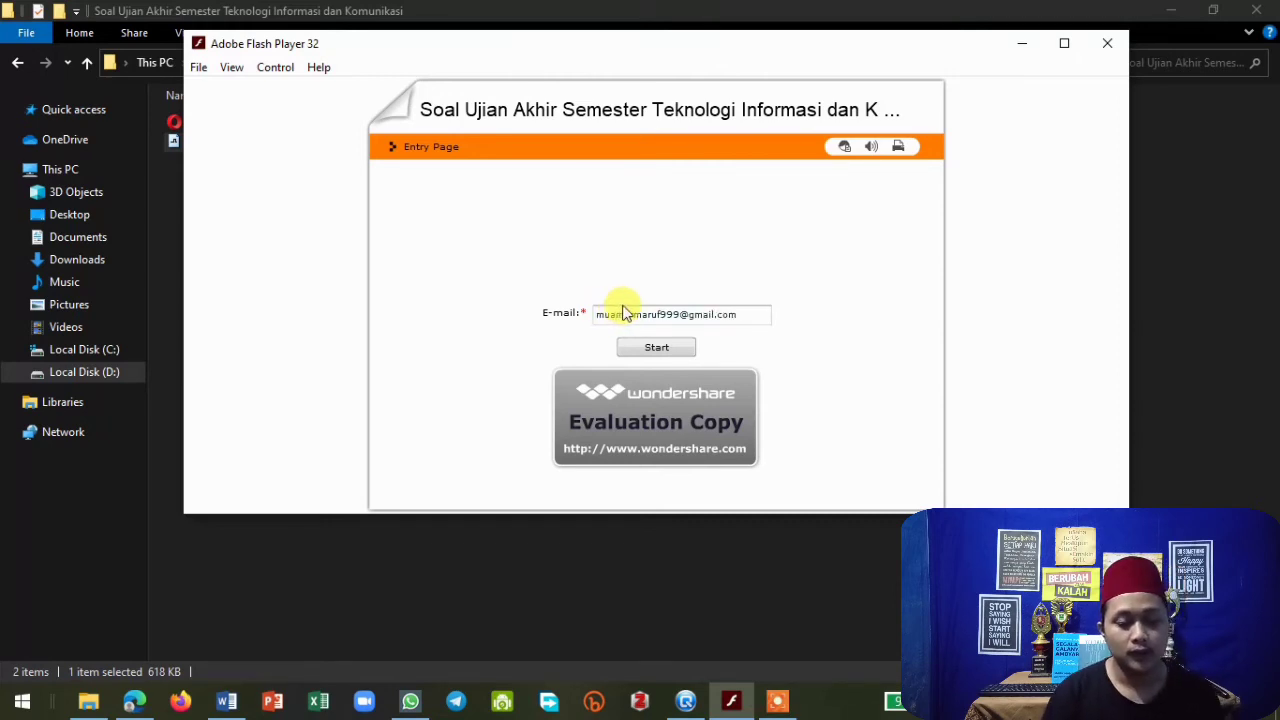
Start the quiz with the pre-filled e-mail address and continue past the introduction page.
left_click(664, 349)
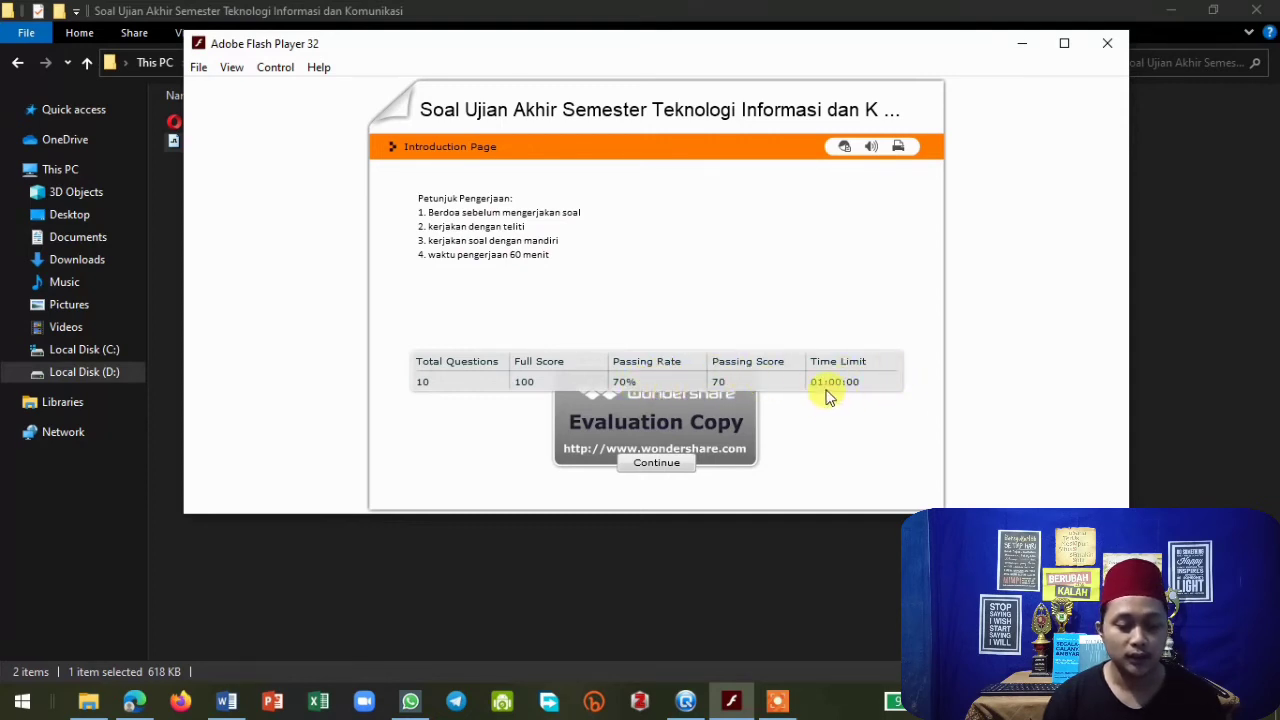
left_click(659, 466)
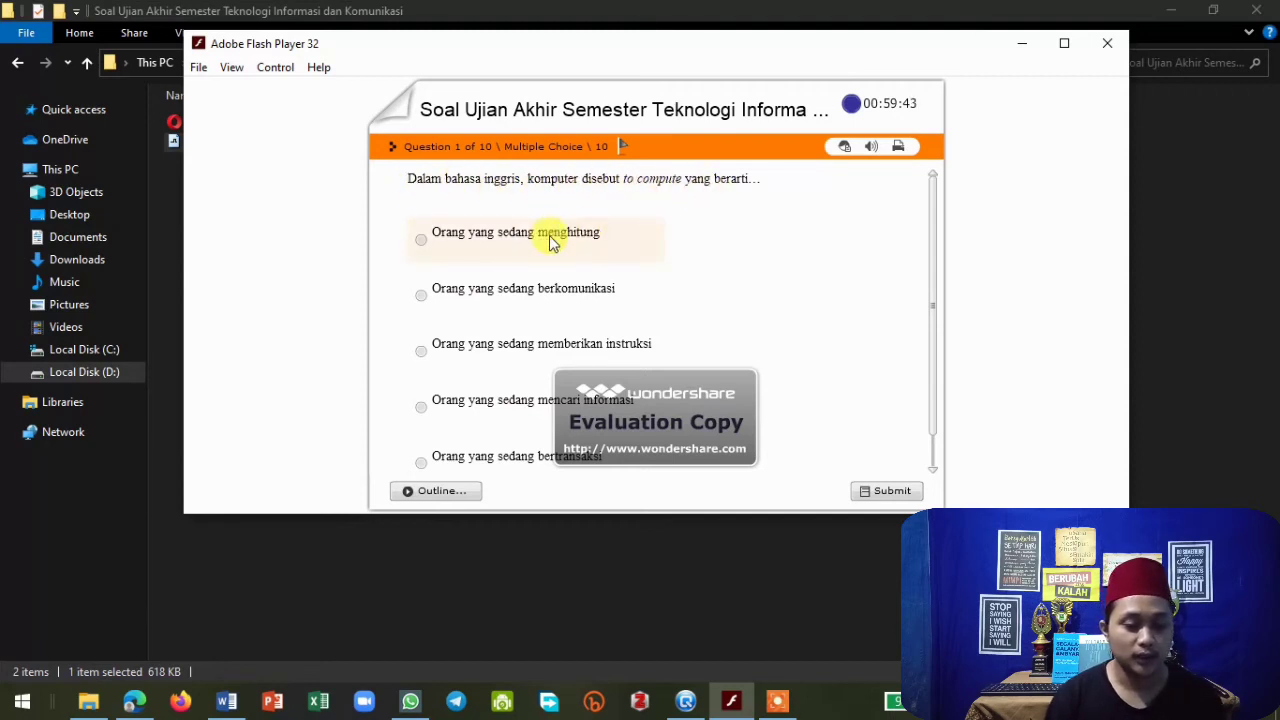
Answer question 1 with "Orang yang sedang menghitung", submit it, and close the feedback.
left_click(421, 242)
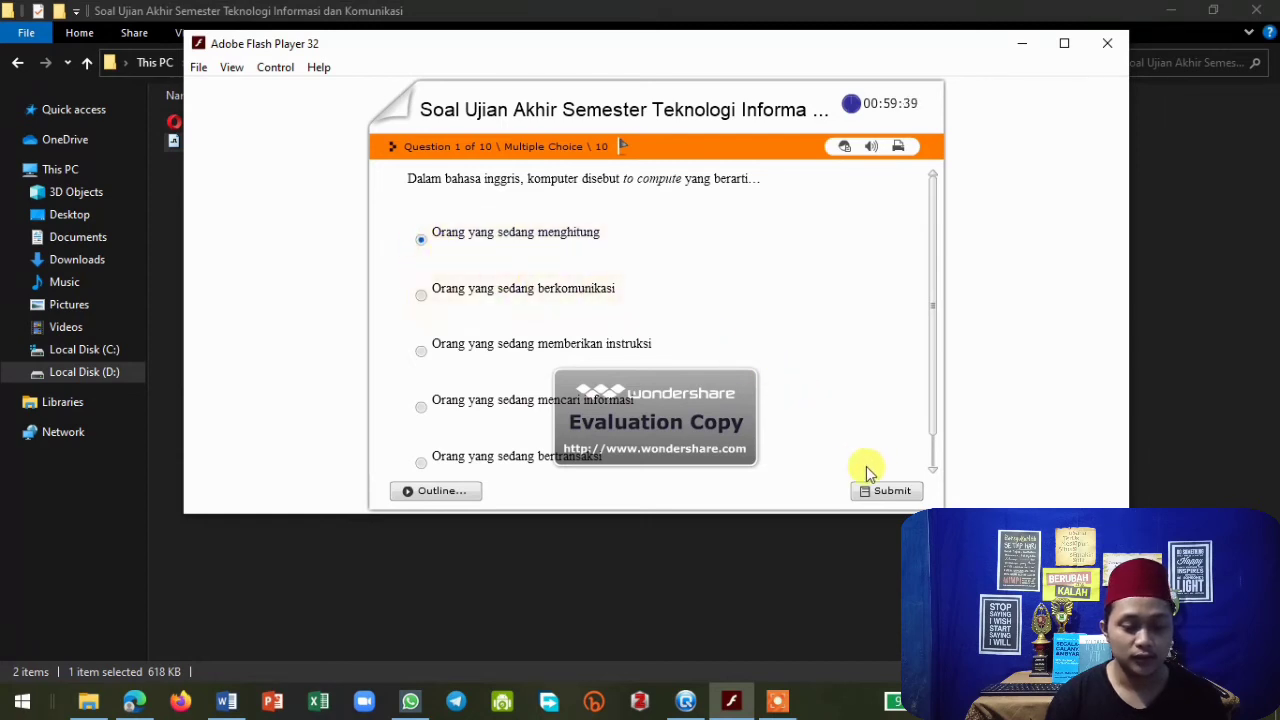
left_click(885, 491)
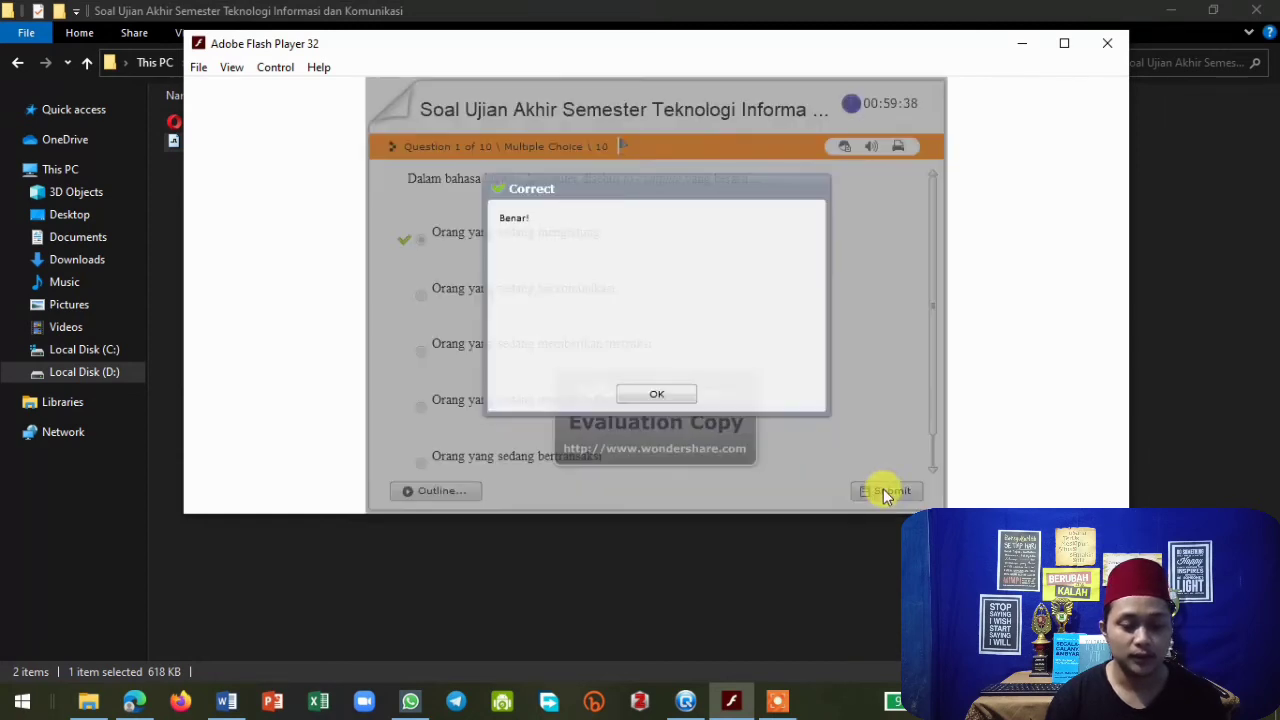
left_click(655, 395)
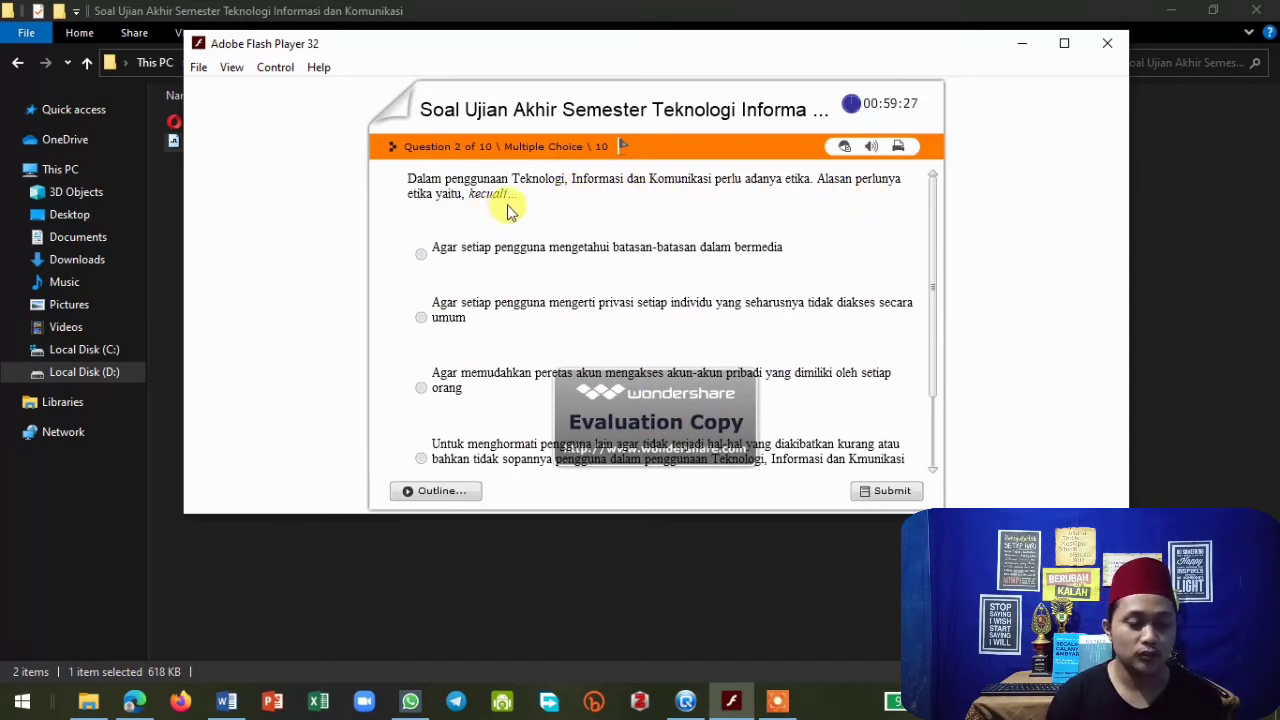
Answer question 2 with the last option about pencurian, submit it, and close the feedback.
scroll(507, 210, "down", 3)
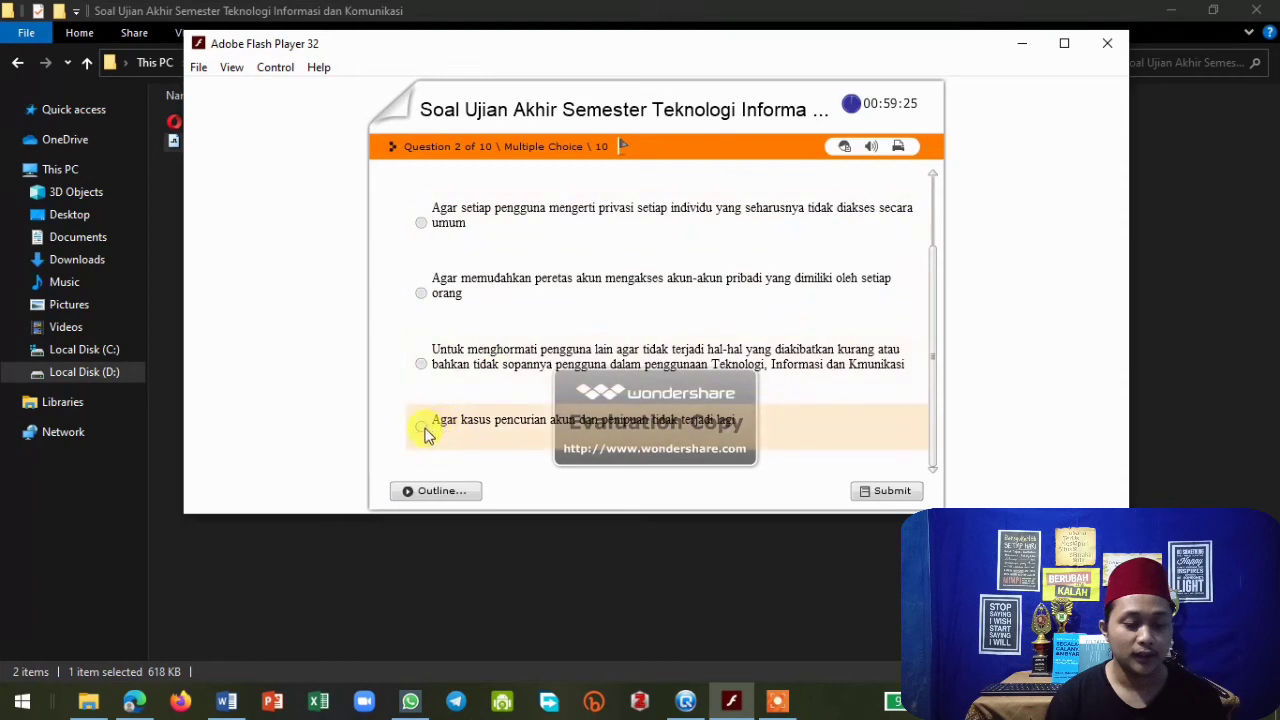
left_click(888, 492)
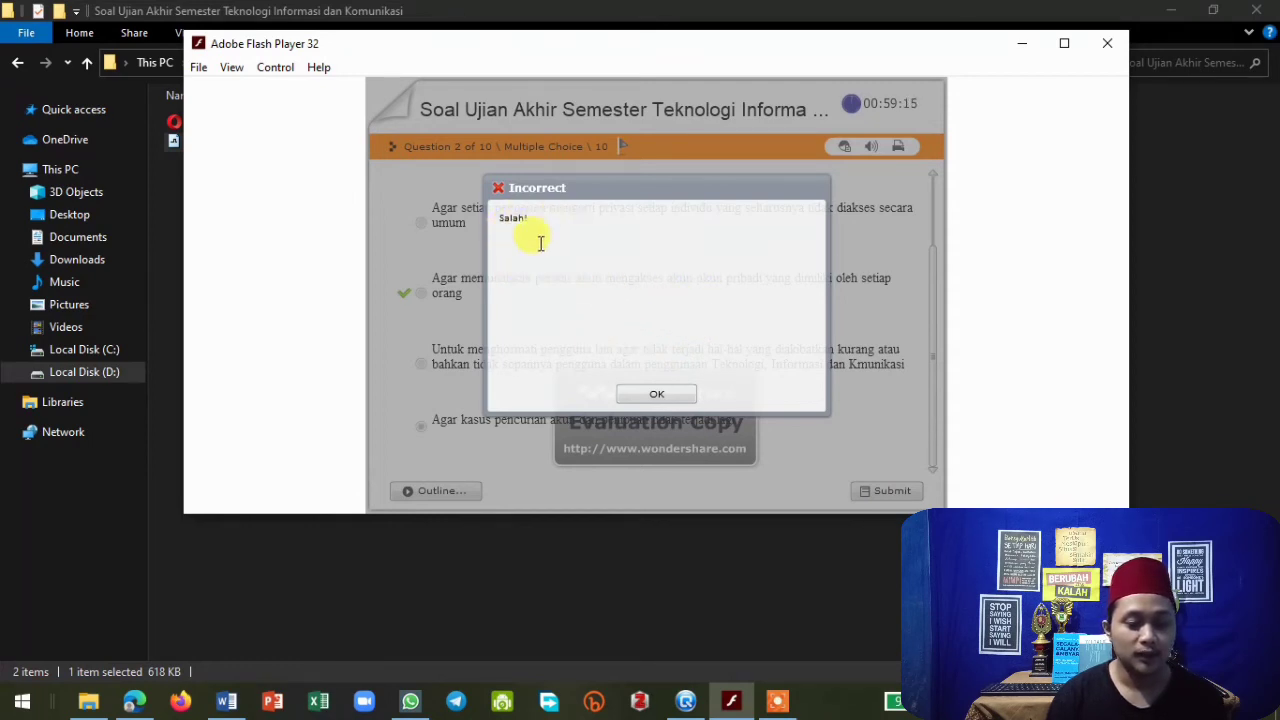
left_click(662, 394)
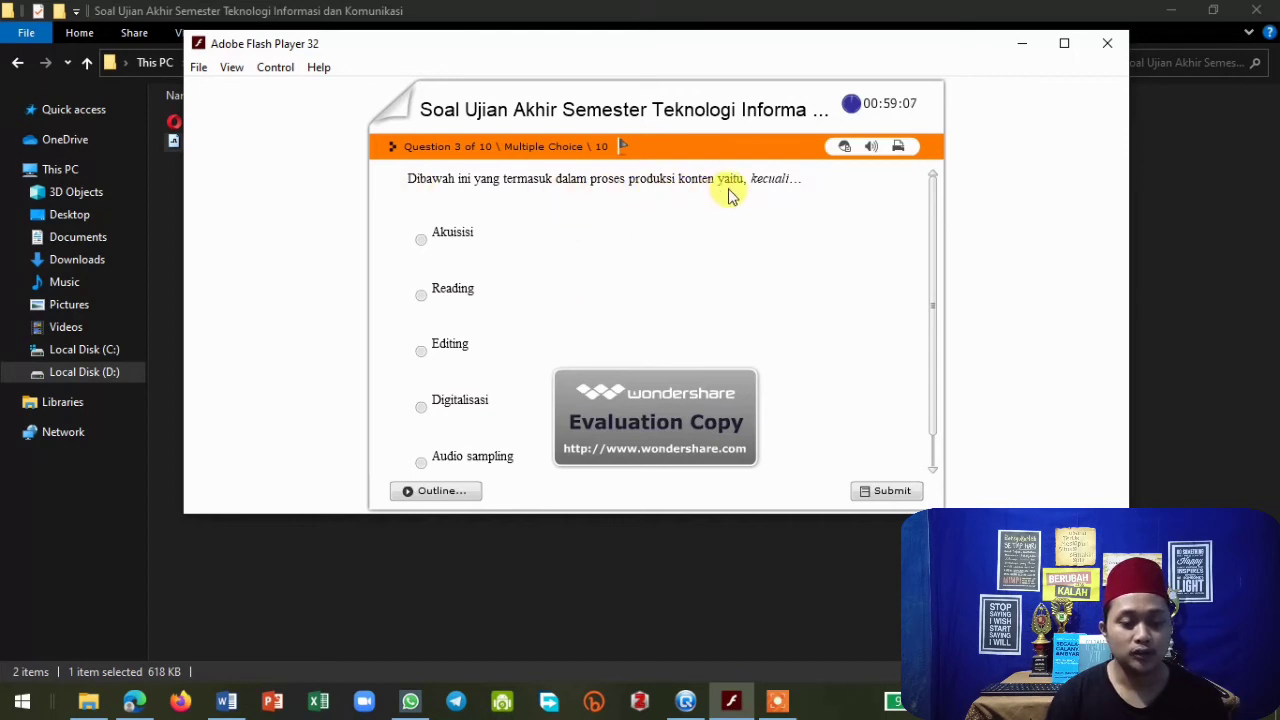
Answer question 3 with "Reading", submit it, and close the feedback.
left_click(419, 297)
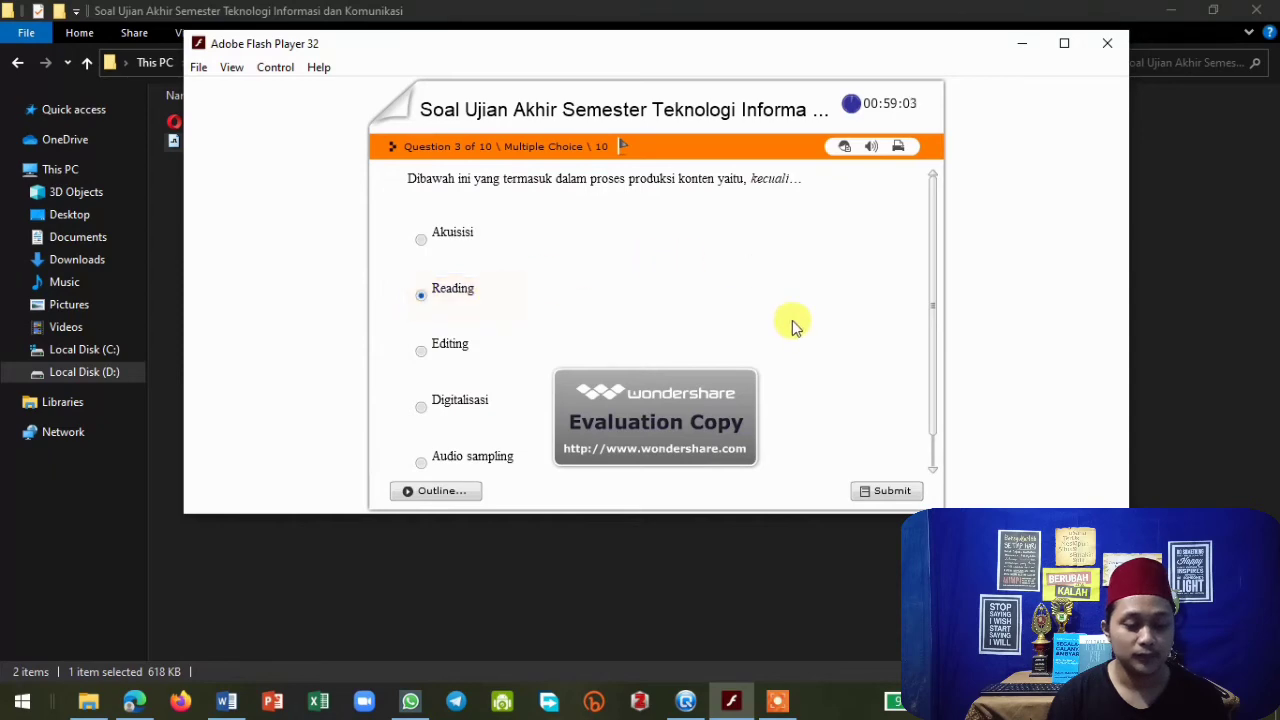
left_click(876, 491)
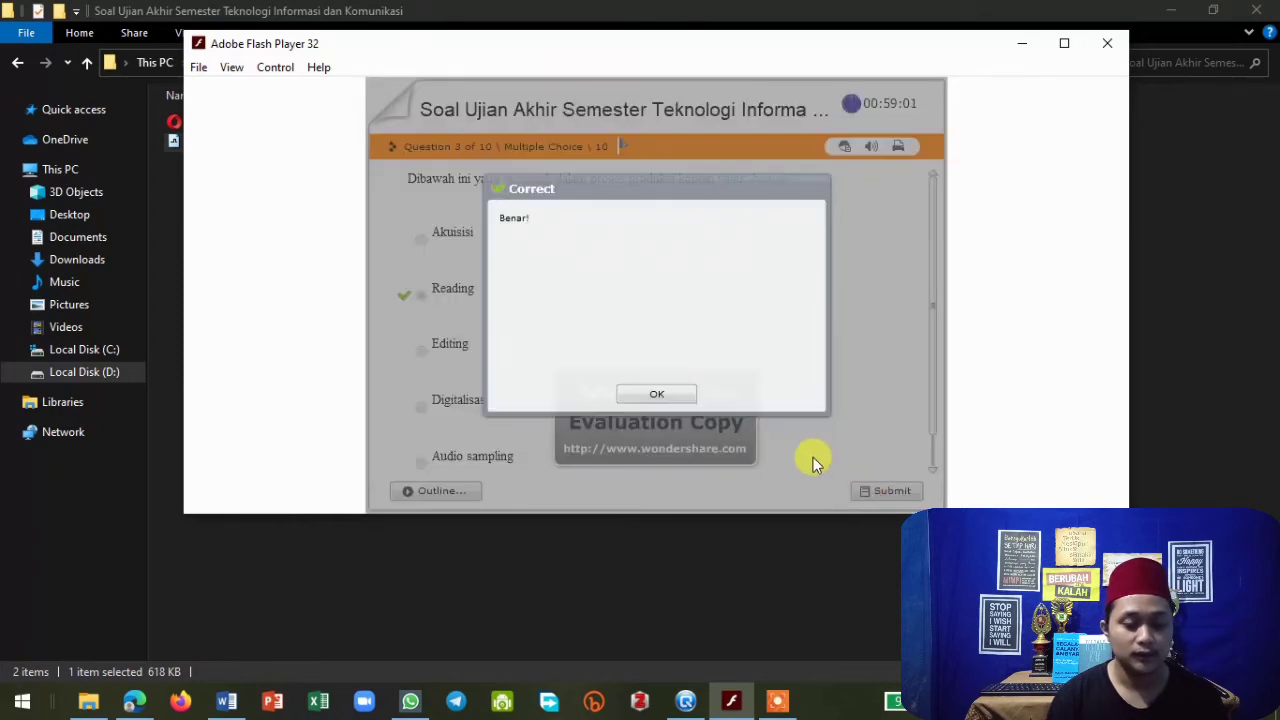
left_click(656, 395)
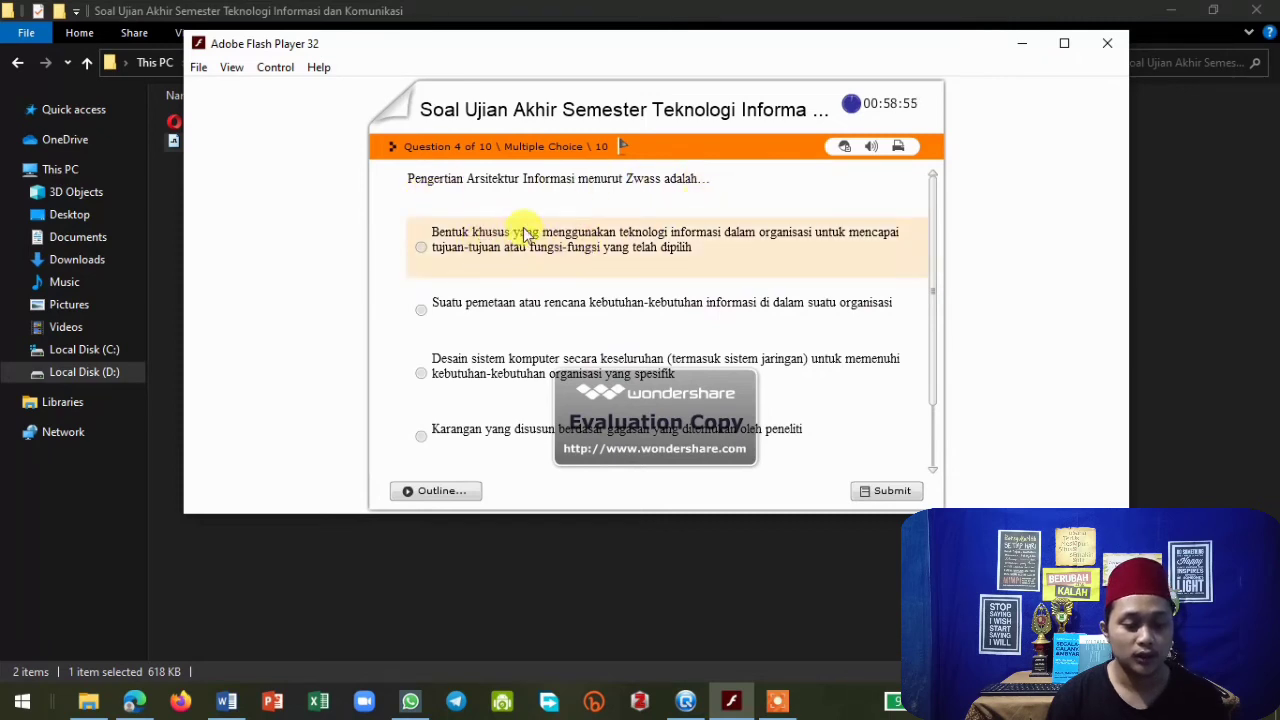
Answer question 4 with the "Desain sistem komputer secara keseluruhan" option, submit it, and close the feedback.
scroll(523, 231, "down", 1)
scroll(523, 226, "down", 1)
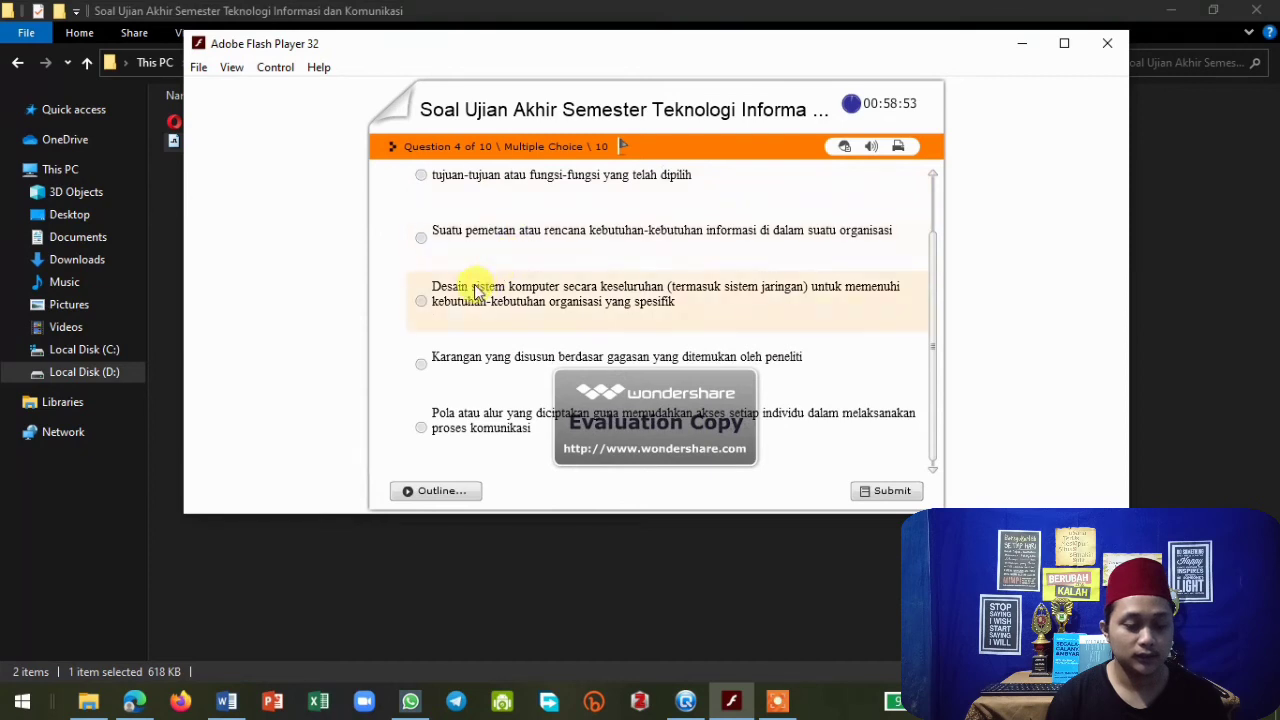
left_click(879, 491)
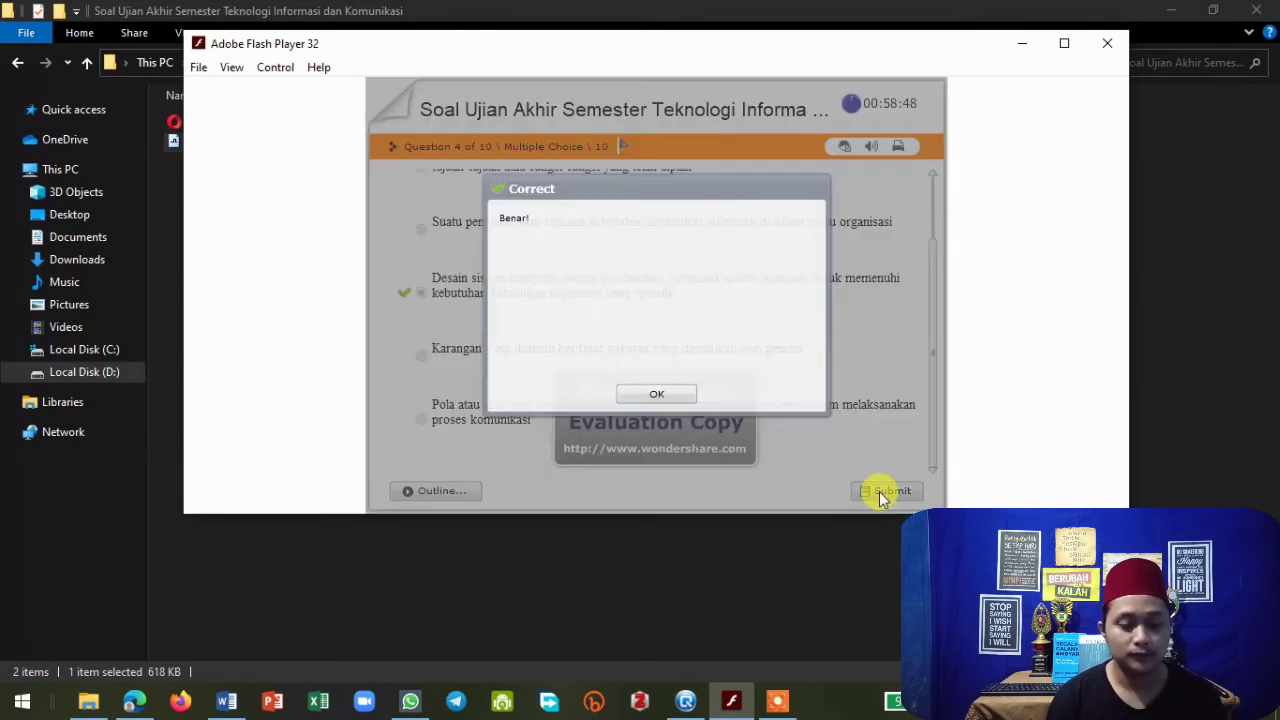
left_click(656, 393)
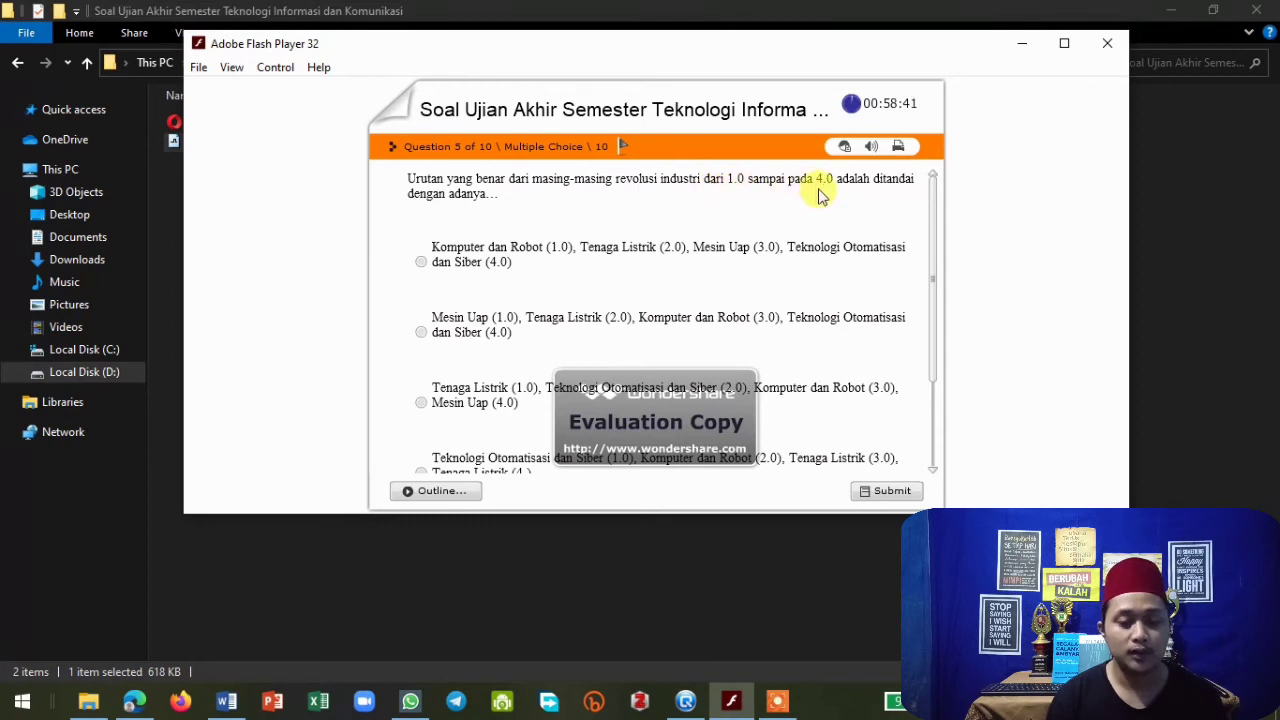
Answer question 5 with "Mesin Uap (1.0), Tenaga Listrik (2.0), Komputer dan Robot (3.0)...", submit it, and close the feedback.
scroll(510, 212, "down", 1)
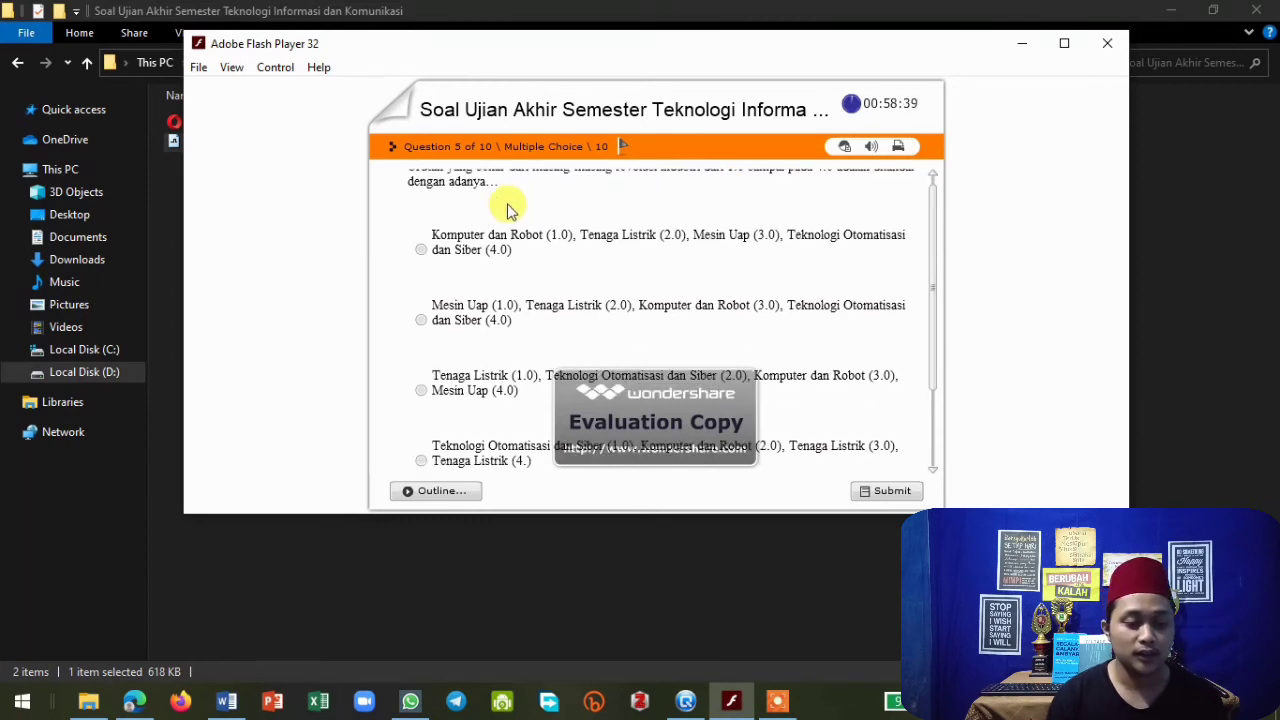
scroll(515, 248, "down", 1)
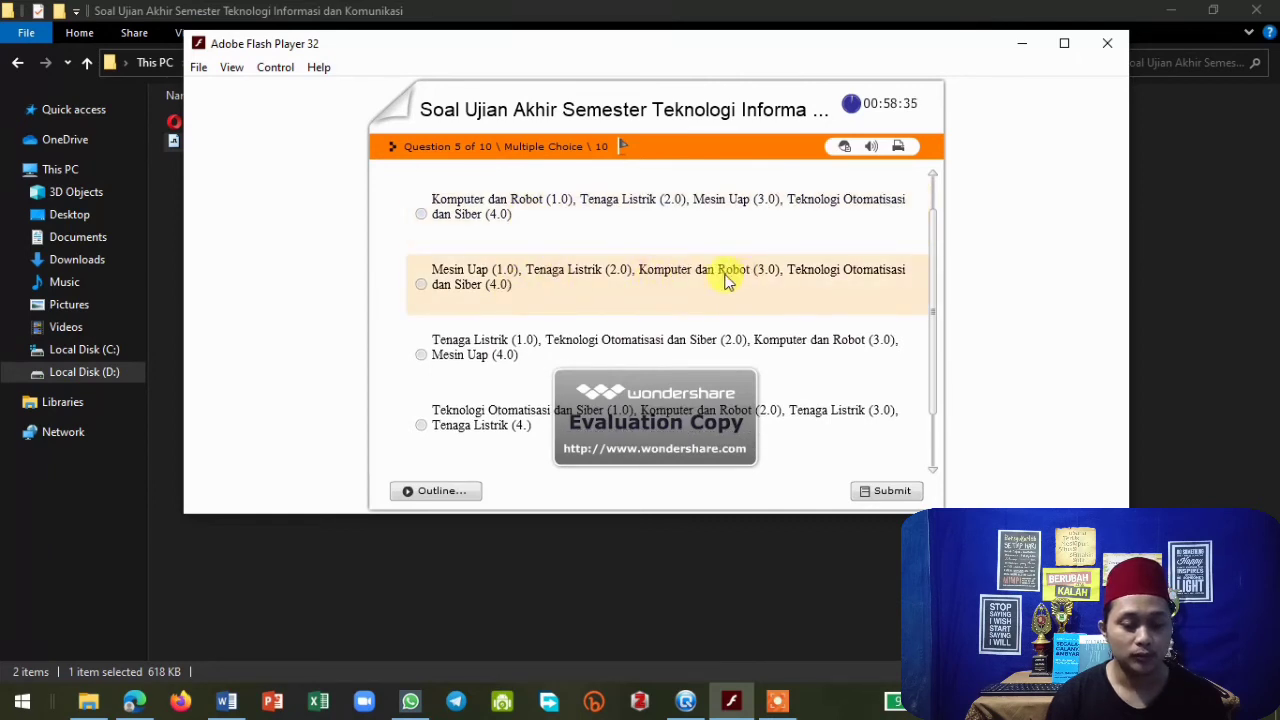
scroll(506, 280, "down", 2)
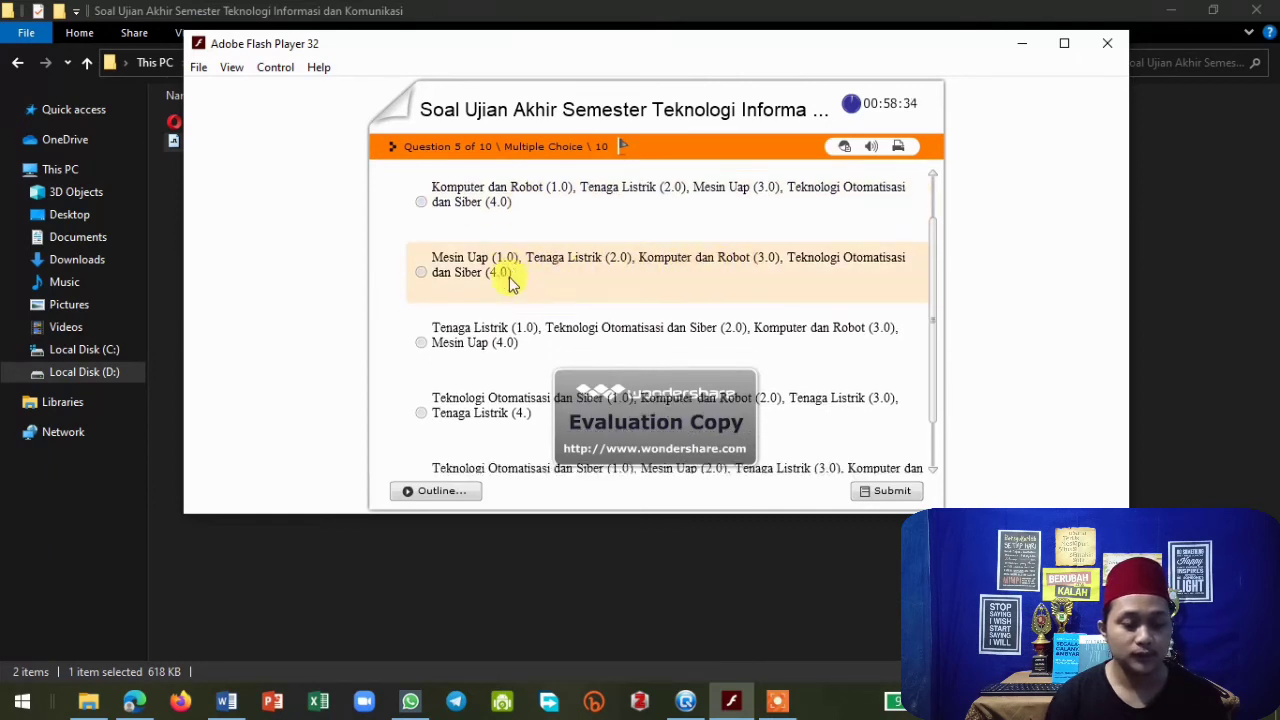
left_click(421, 249)
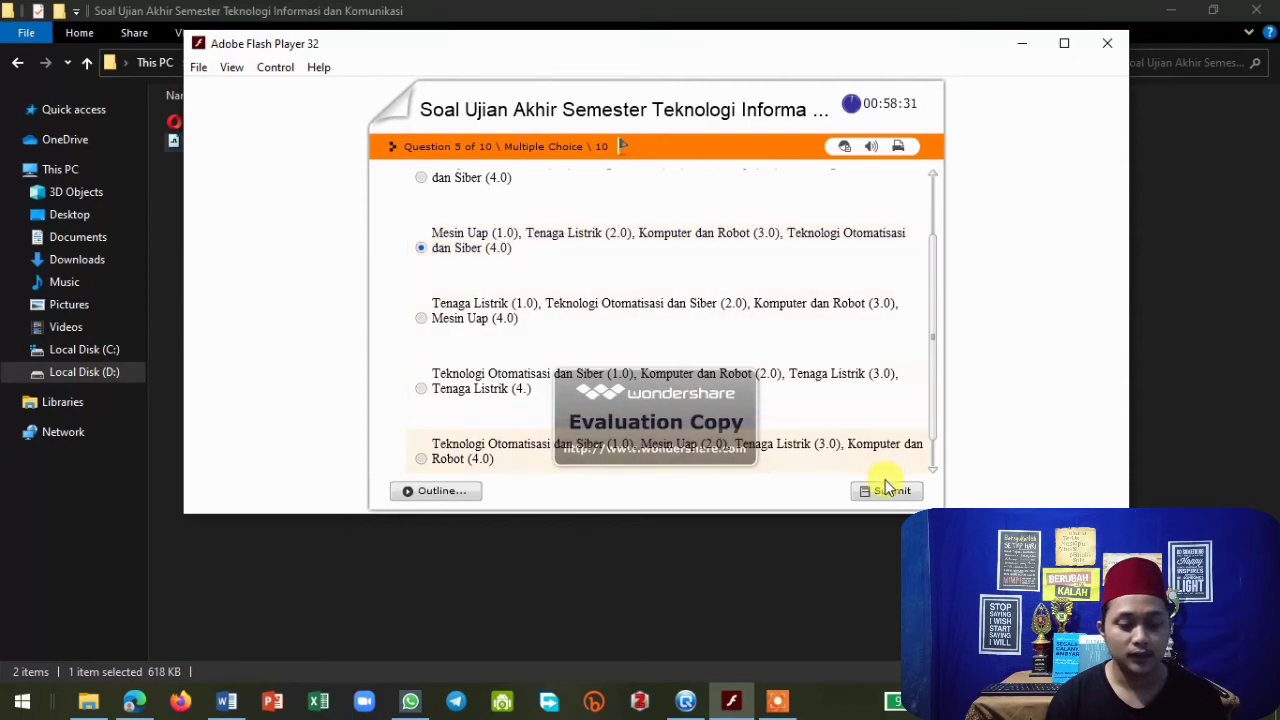
left_click(884, 490)
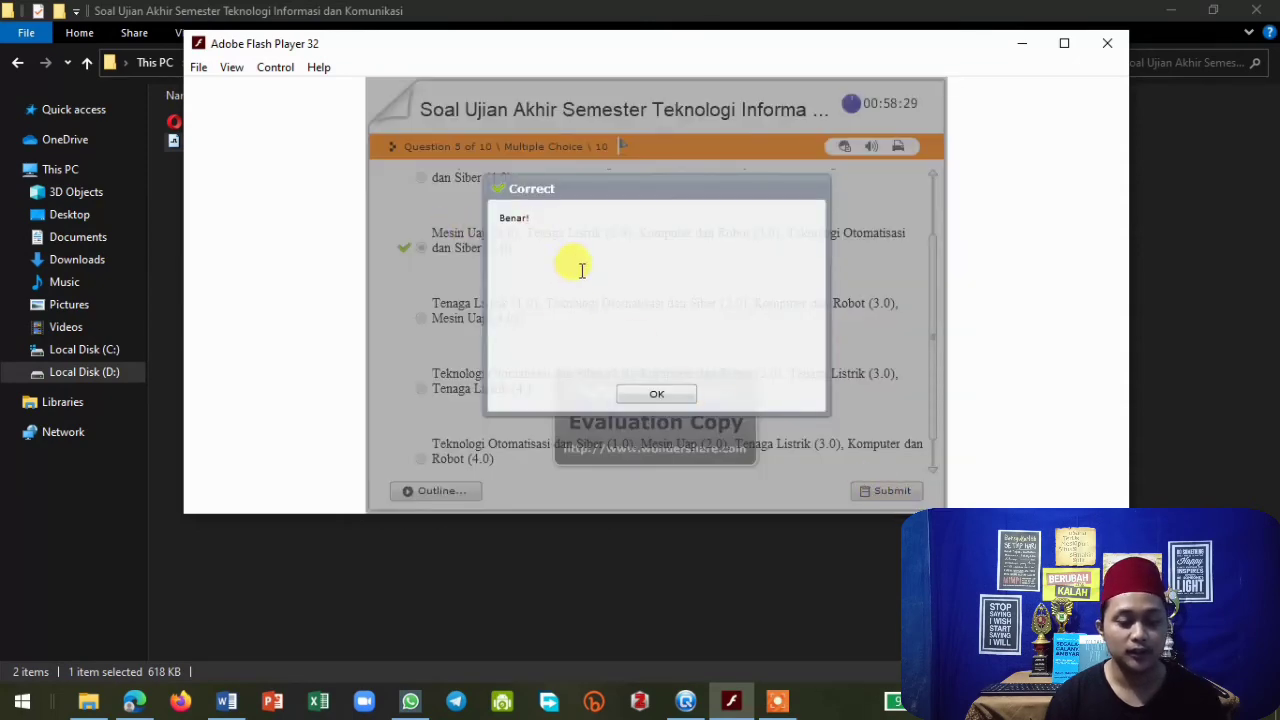
left_click(656, 394)
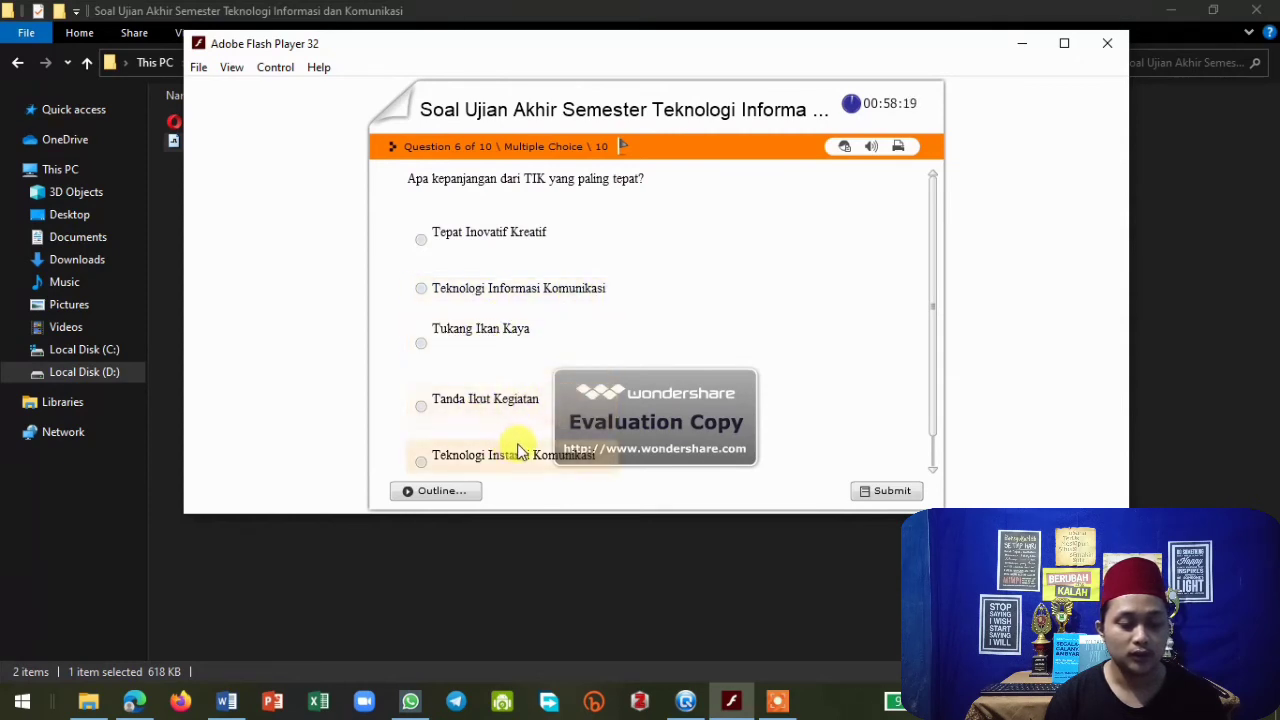
Answer question 6 with "Teknologi Informasi Komunikasi", submit it, and close the feedback.
left_click(421, 288)
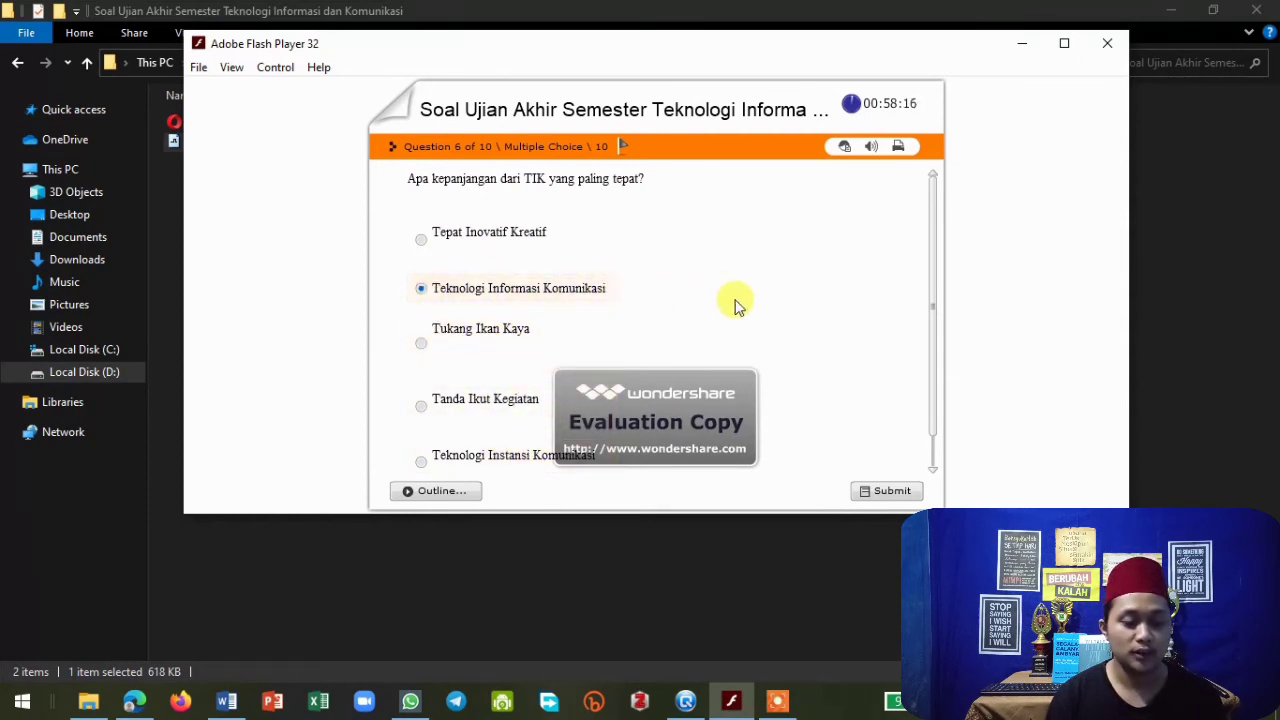
left_click(886, 492)
left_click(672, 396)
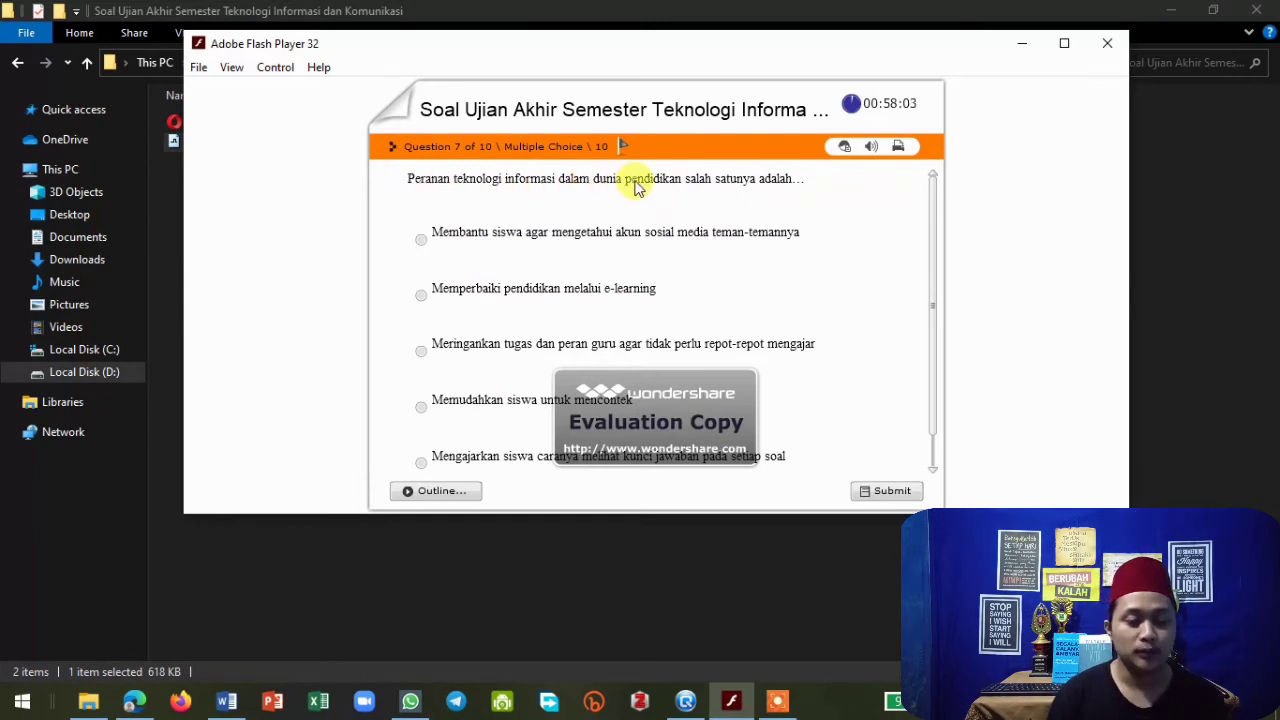
Answer question 7 with "Memperbaiki pendidikan melalui e-learning", submit it, and close the feedback.
scroll(528, 226, "down", 1)
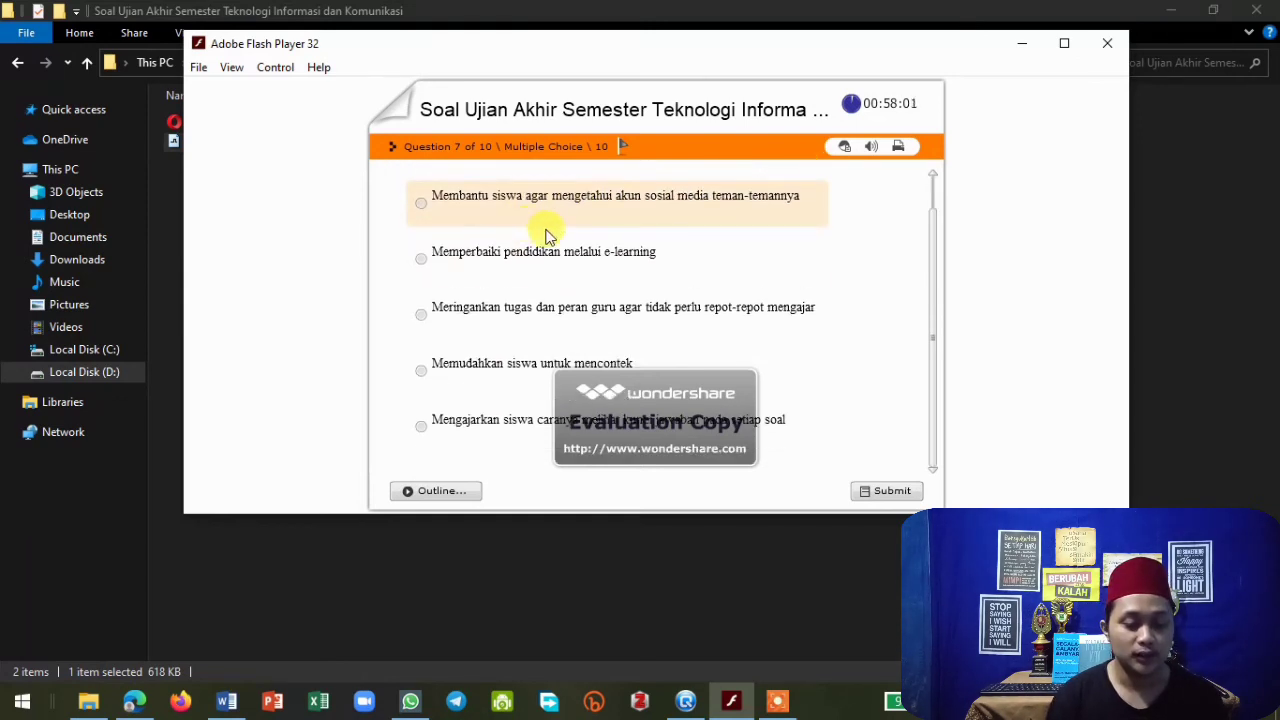
scroll(657, 251, "up", 1)
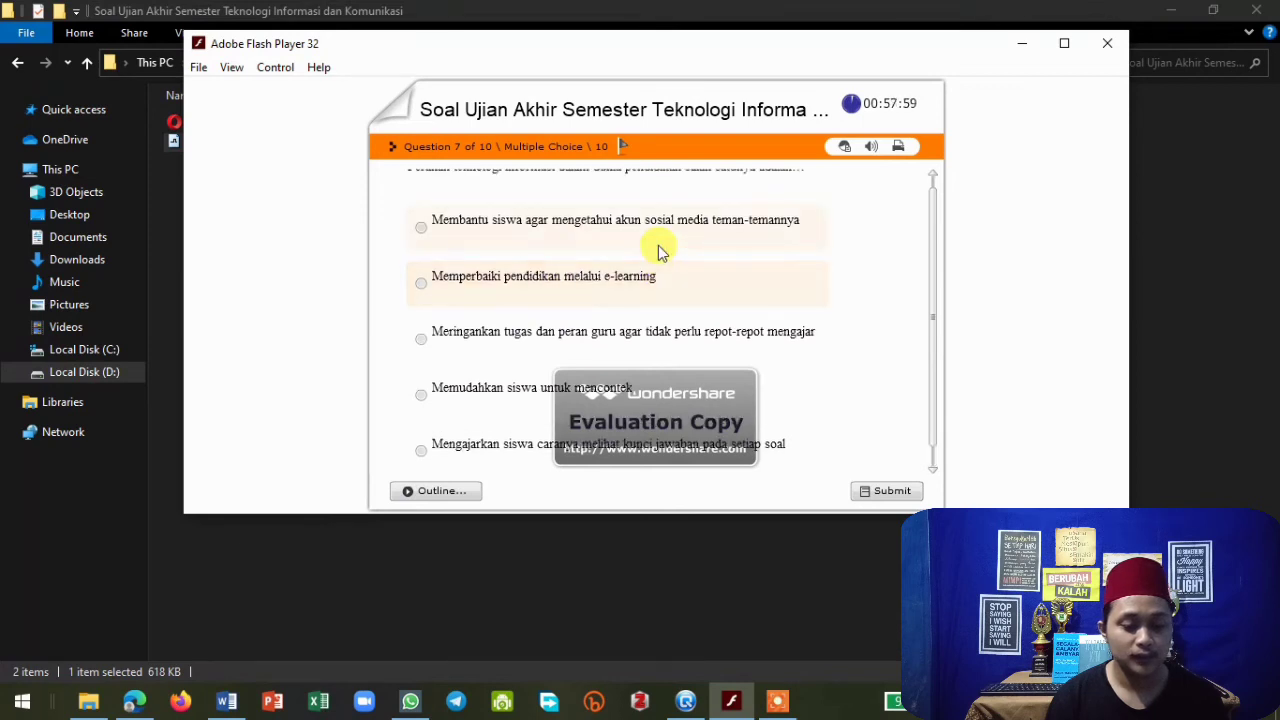
scroll(653, 268, "up", 1)
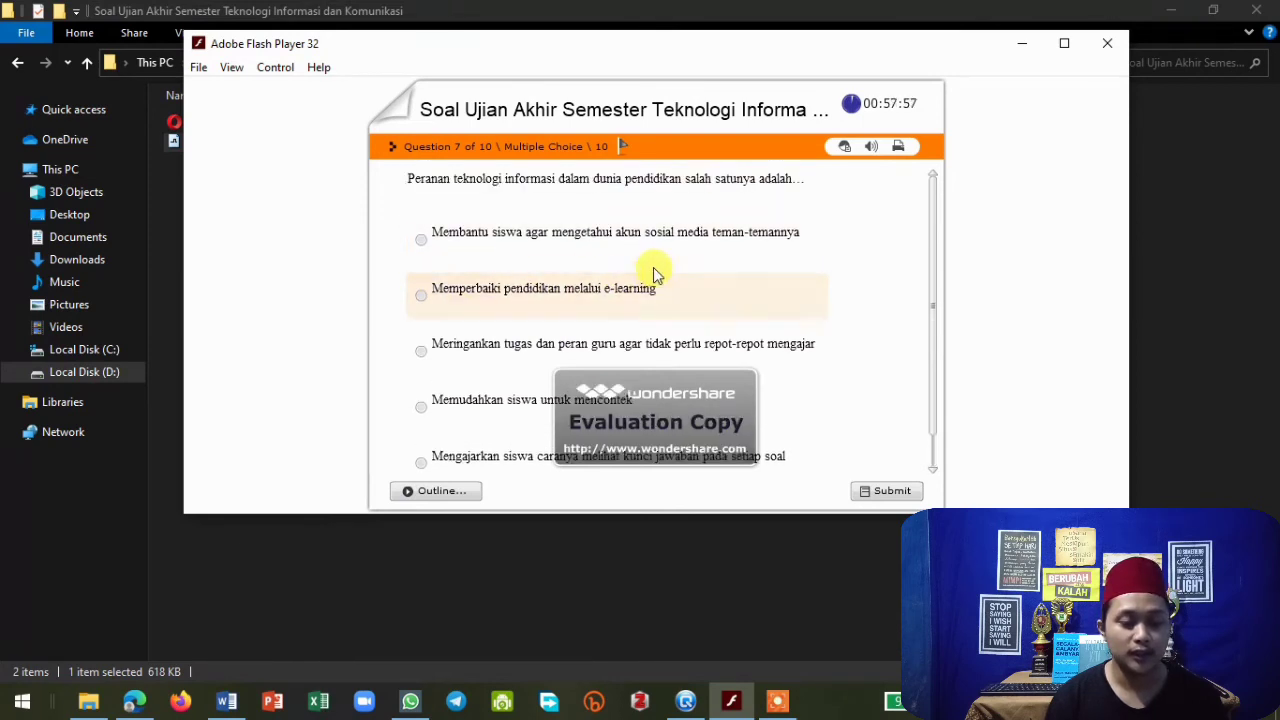
left_click(421, 295)
left_click(885, 492)
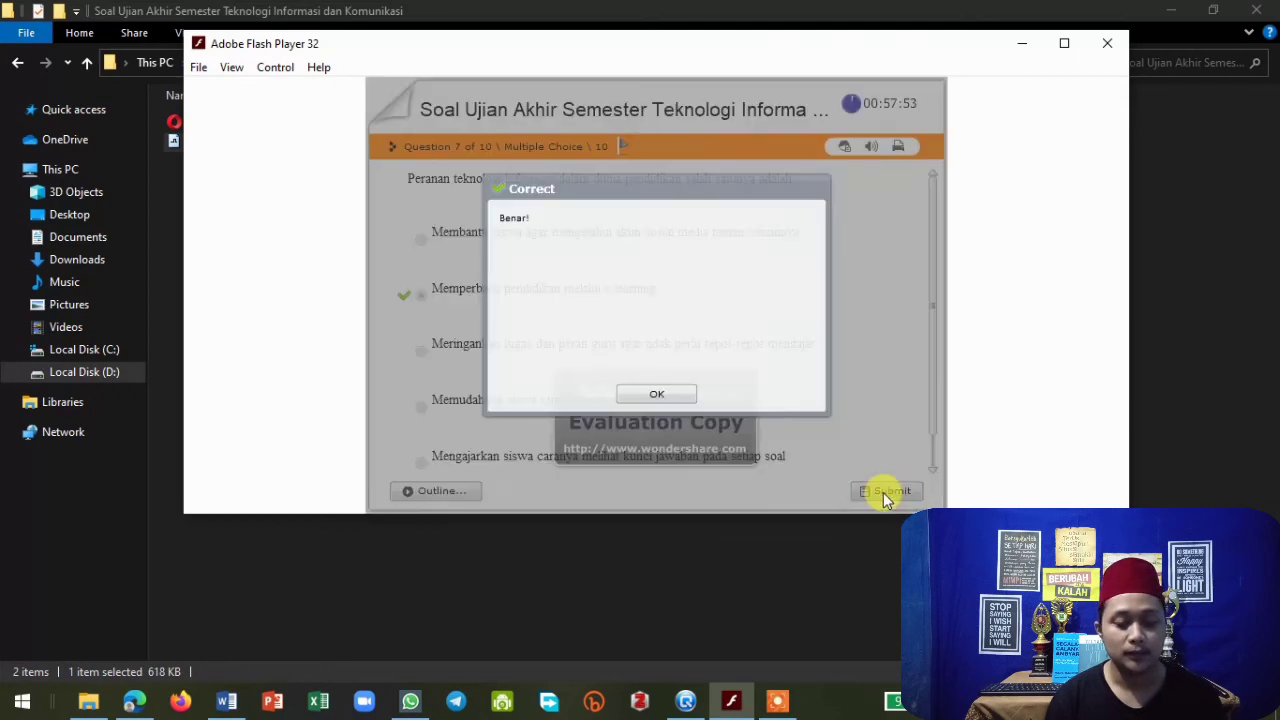
left_click(660, 395)
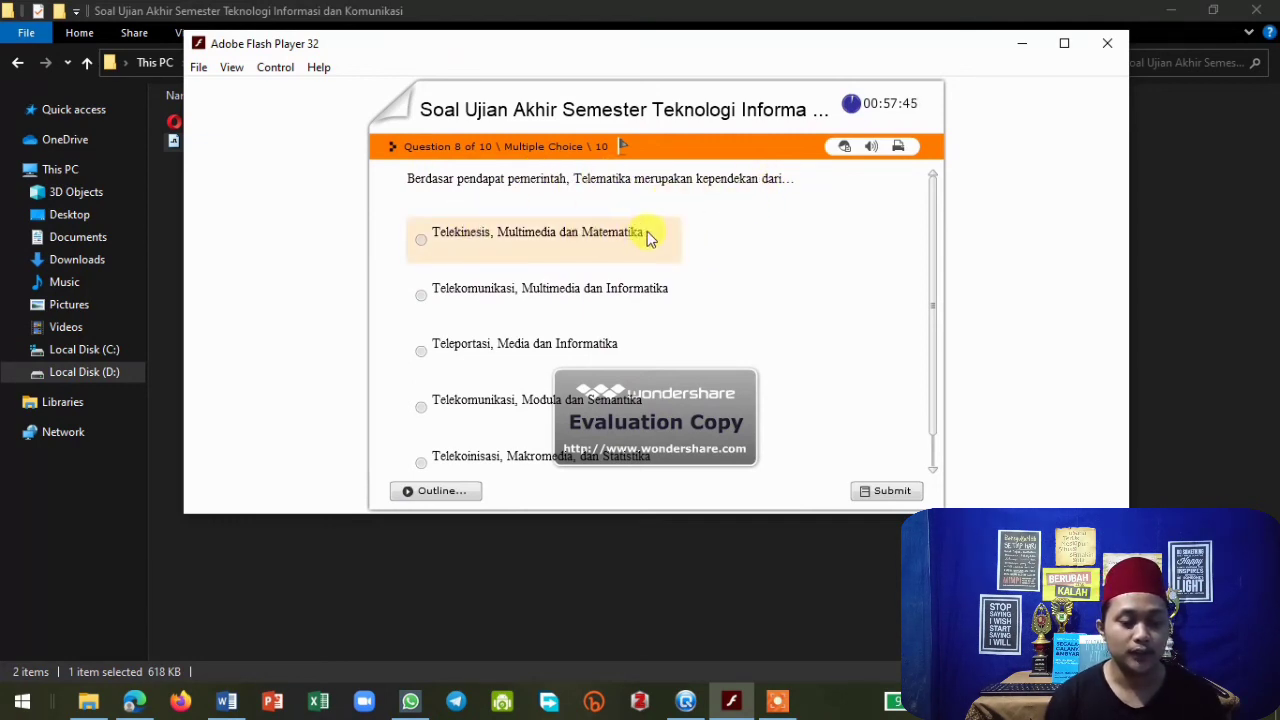
Answer question 8 with "Telekomunikasi, Multimedia dan Informatika", submit it, and close the feedback.
scroll(532, 243, "down", 1)
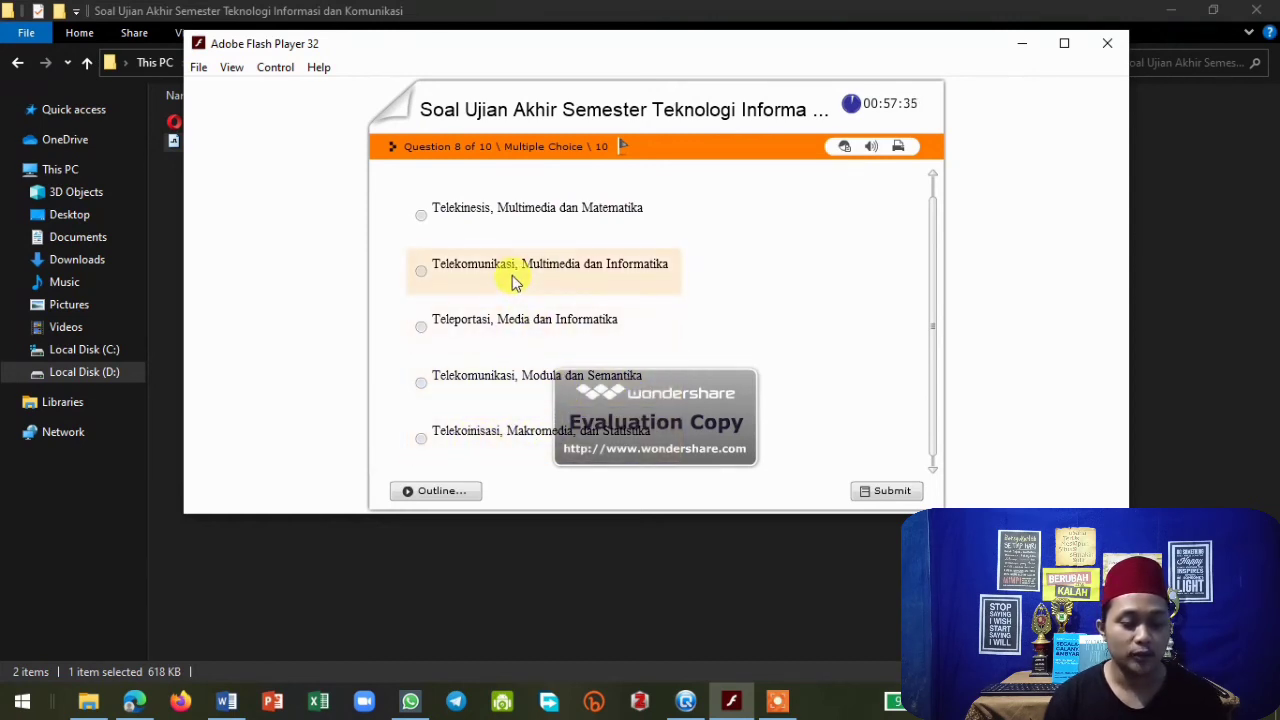
left_click(432, 280)
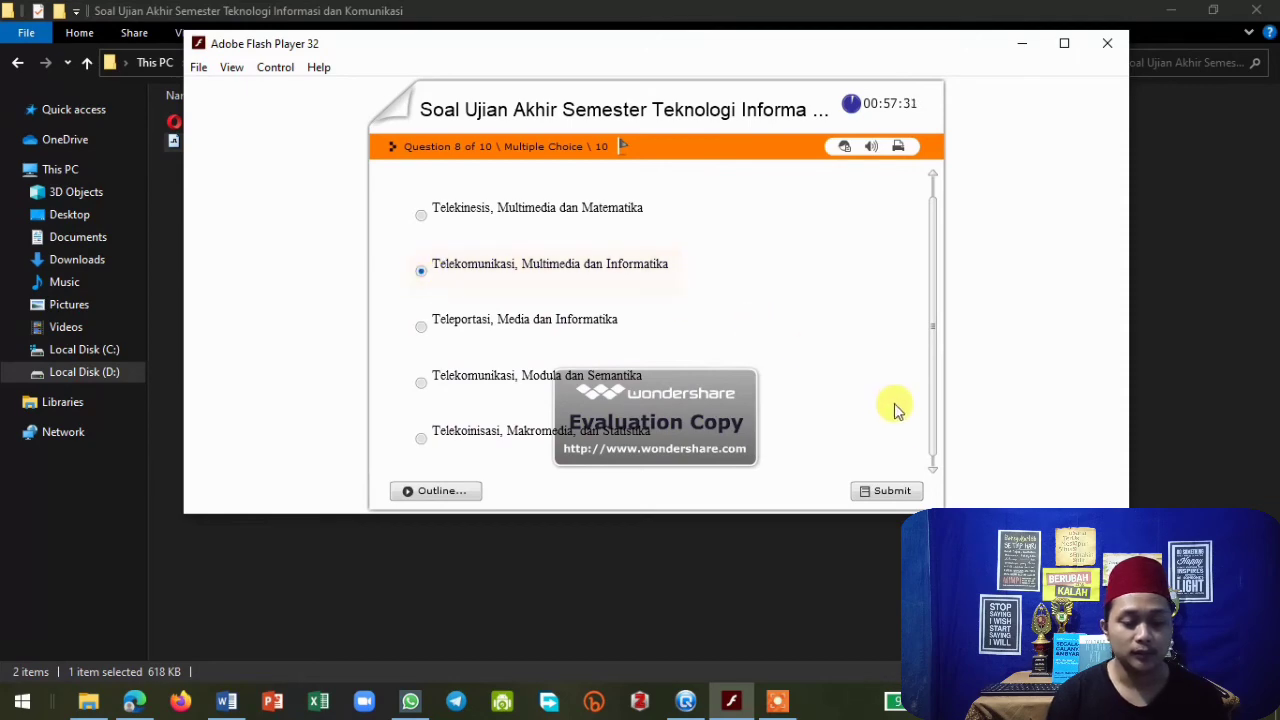
left_click(888, 491)
left_click(662, 394)
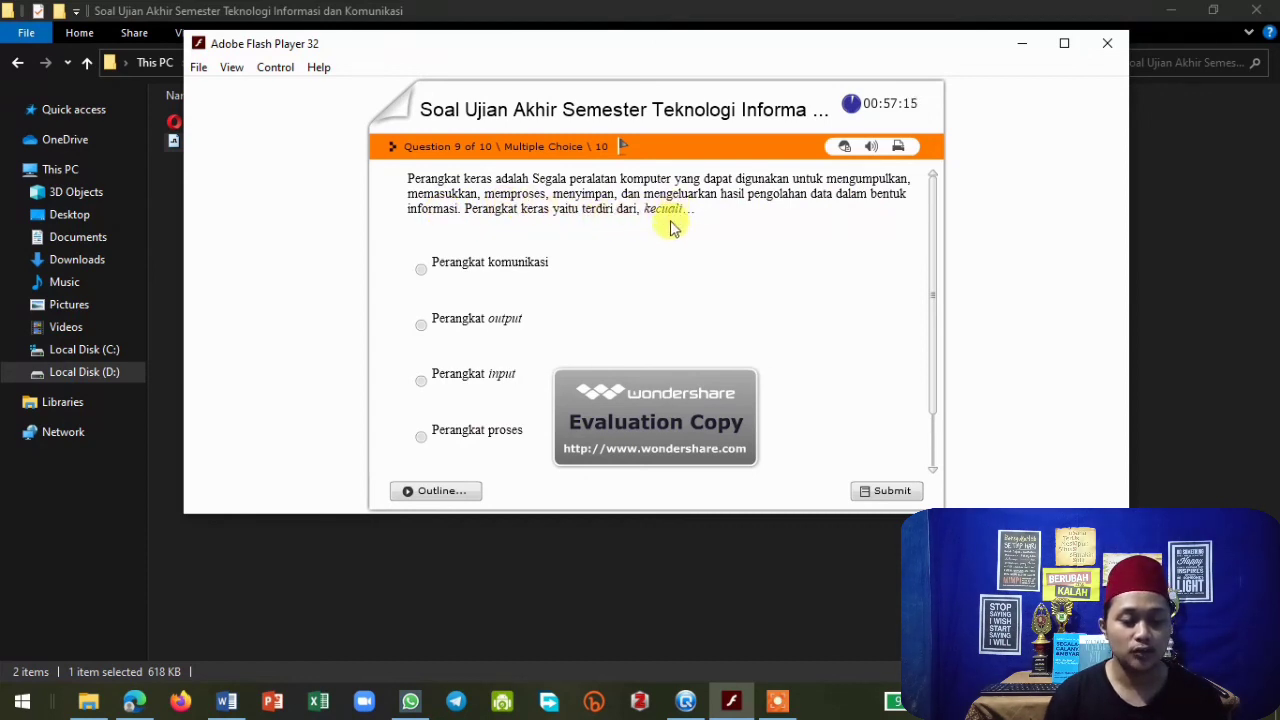
Answer question 9 with the last option "Perangkat onput", submit it, and close the feedback.
scroll(459, 326, "down", 3)
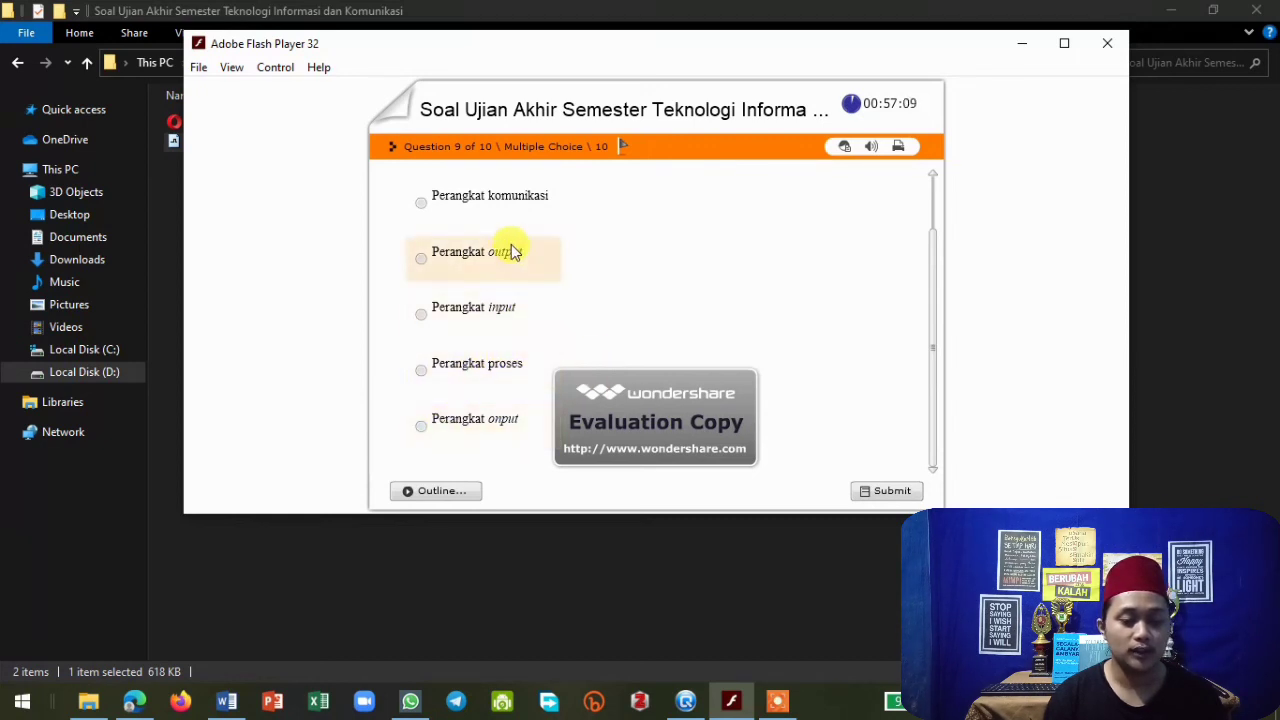
scroll(514, 251, "up", 2)
scroll(512, 252, "down", 2)
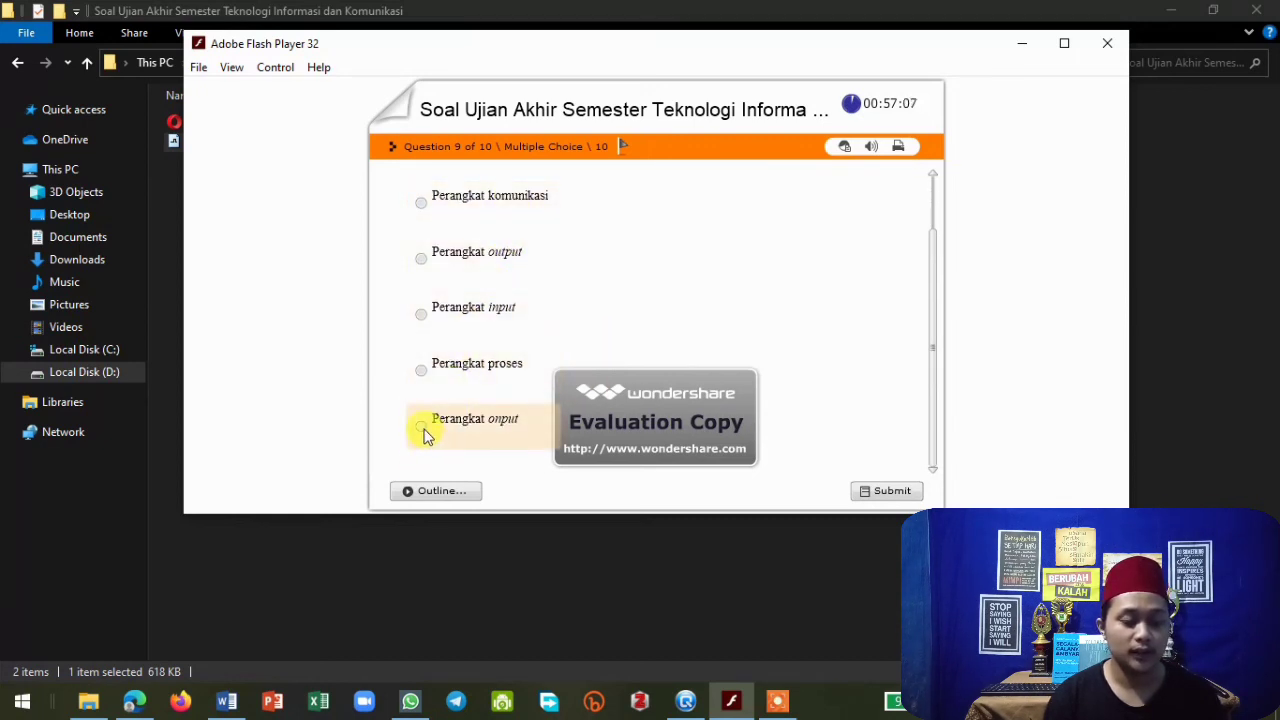
left_click(422, 430)
left_click(889, 491)
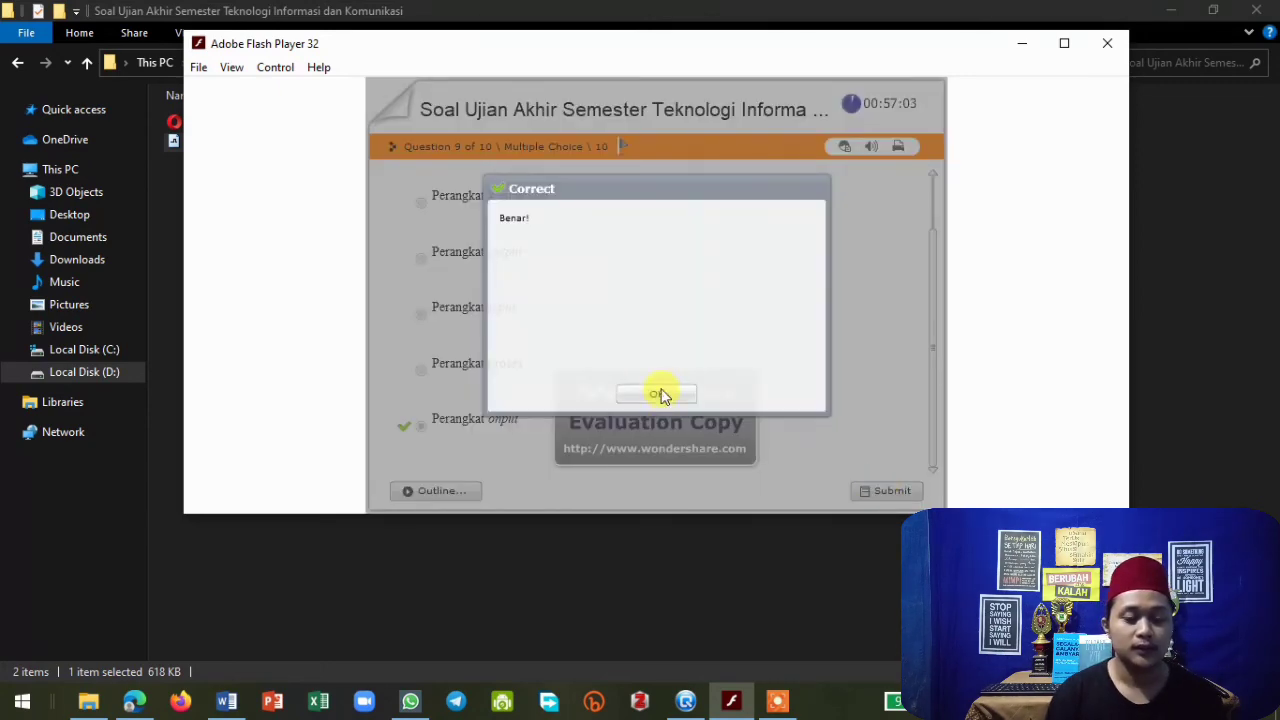
left_click(658, 394)
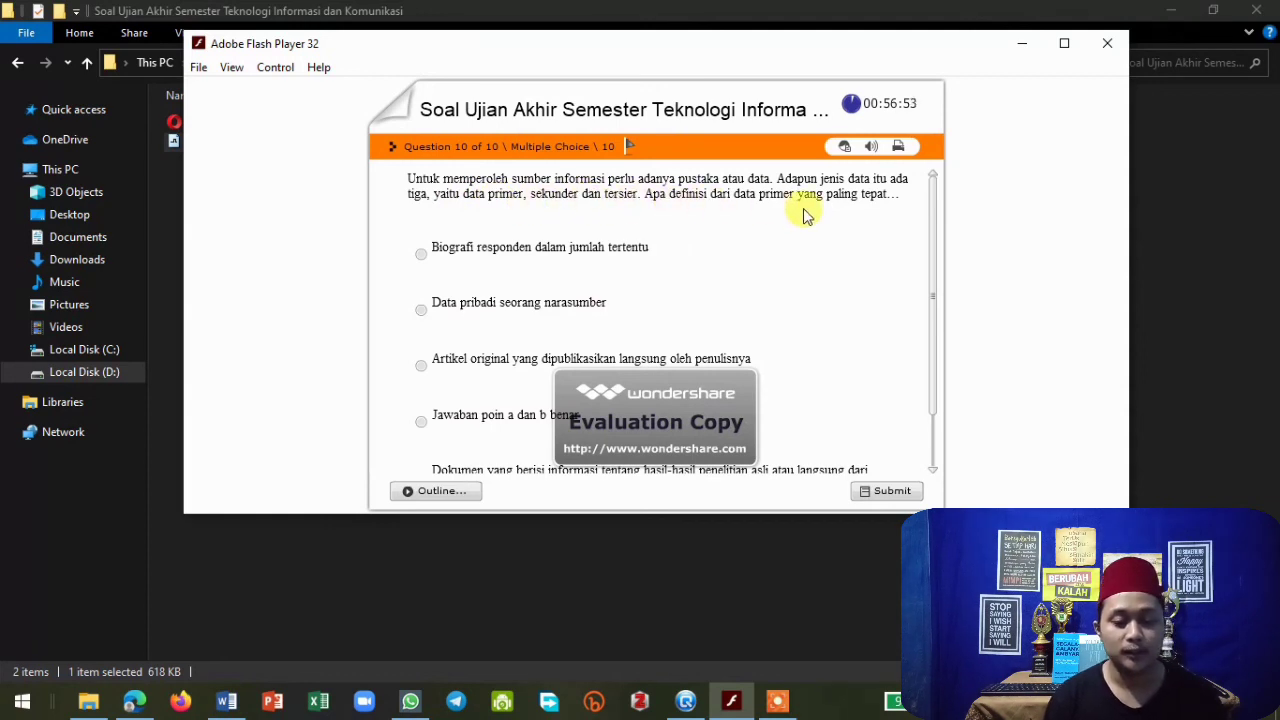
Answer question 10 with "Jawaban poin a dan b benar", submit it, and close the feedback.
scroll(509, 214, "down", 2)
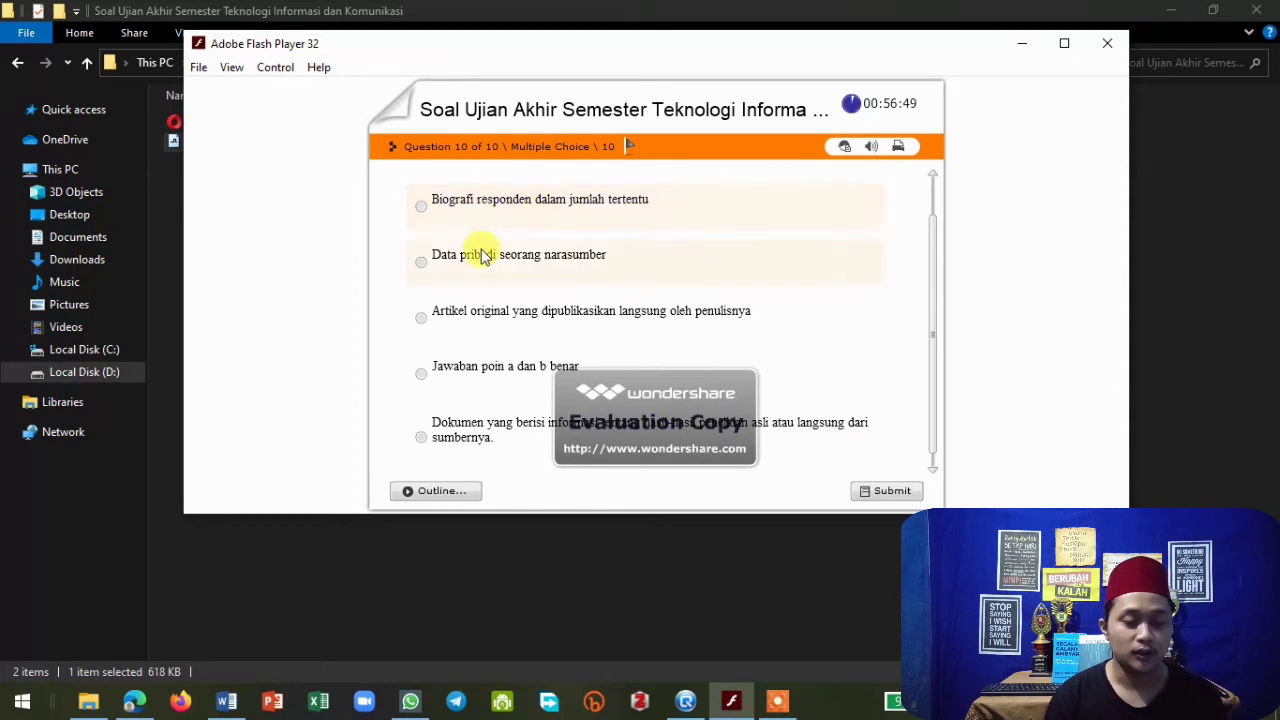
scroll(457, 294, "down", 1)
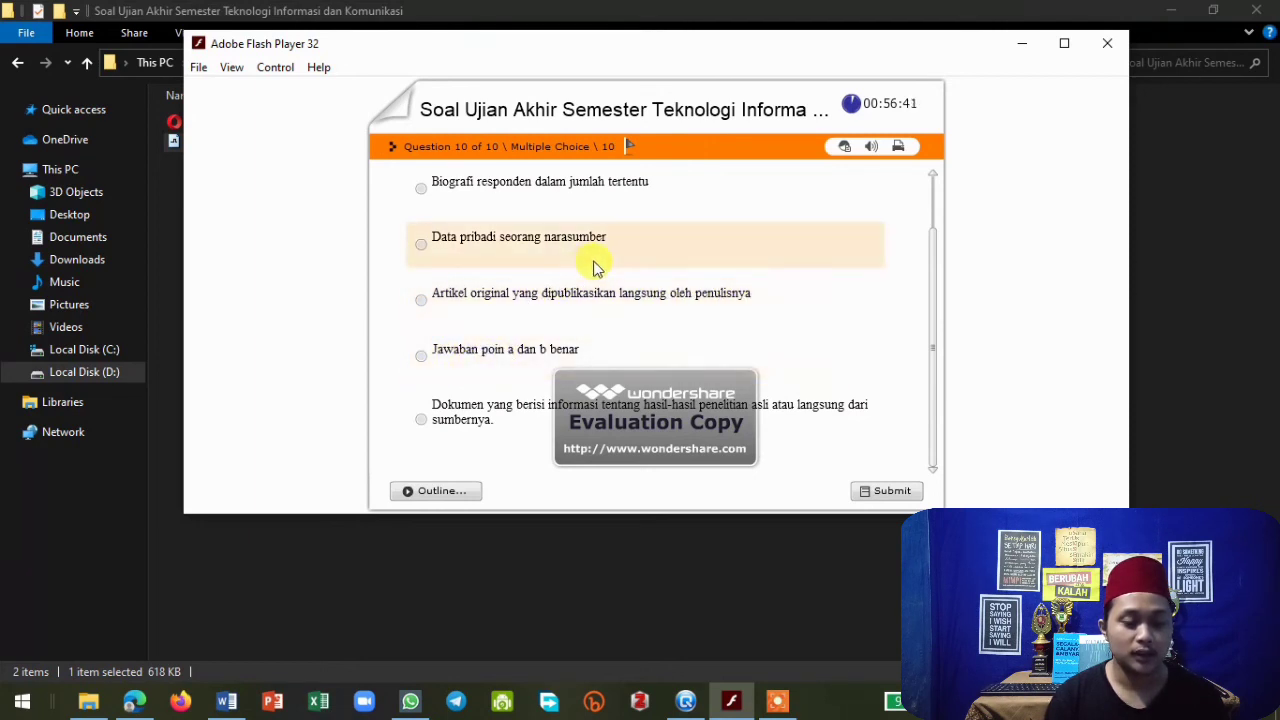
scroll(593, 265, "up", 1)
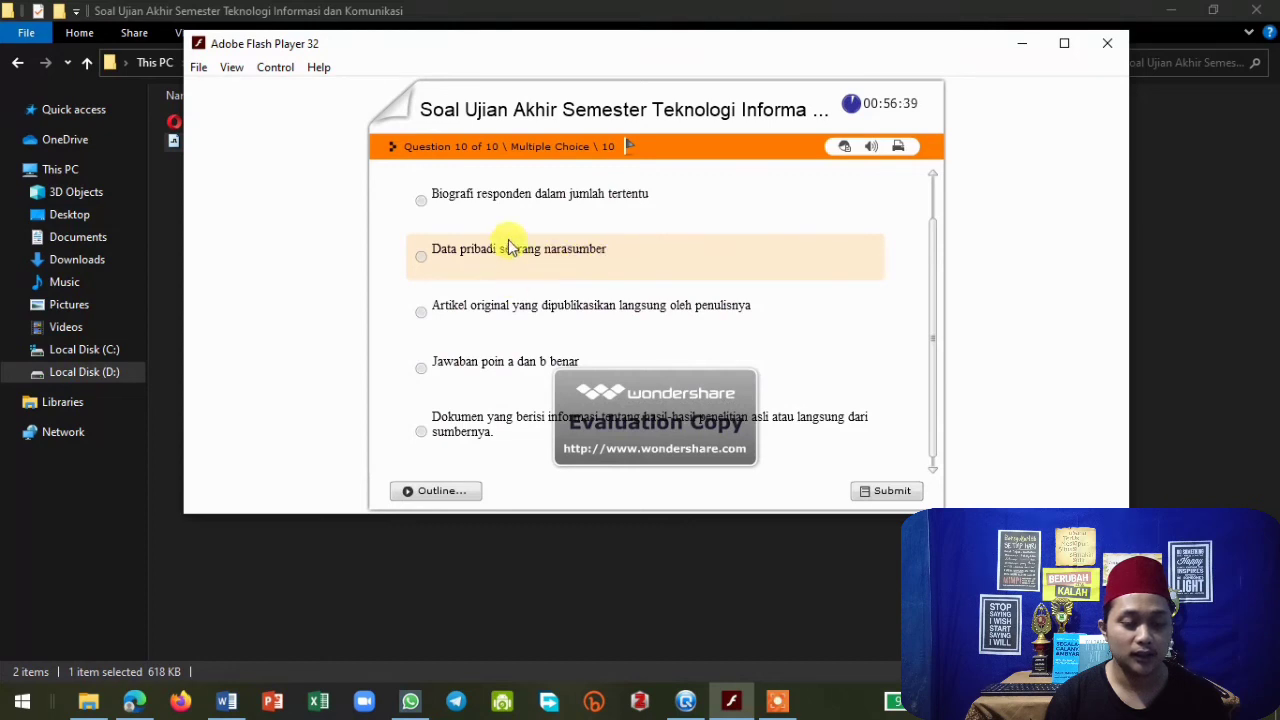
scroll(510, 245, "down", 1)
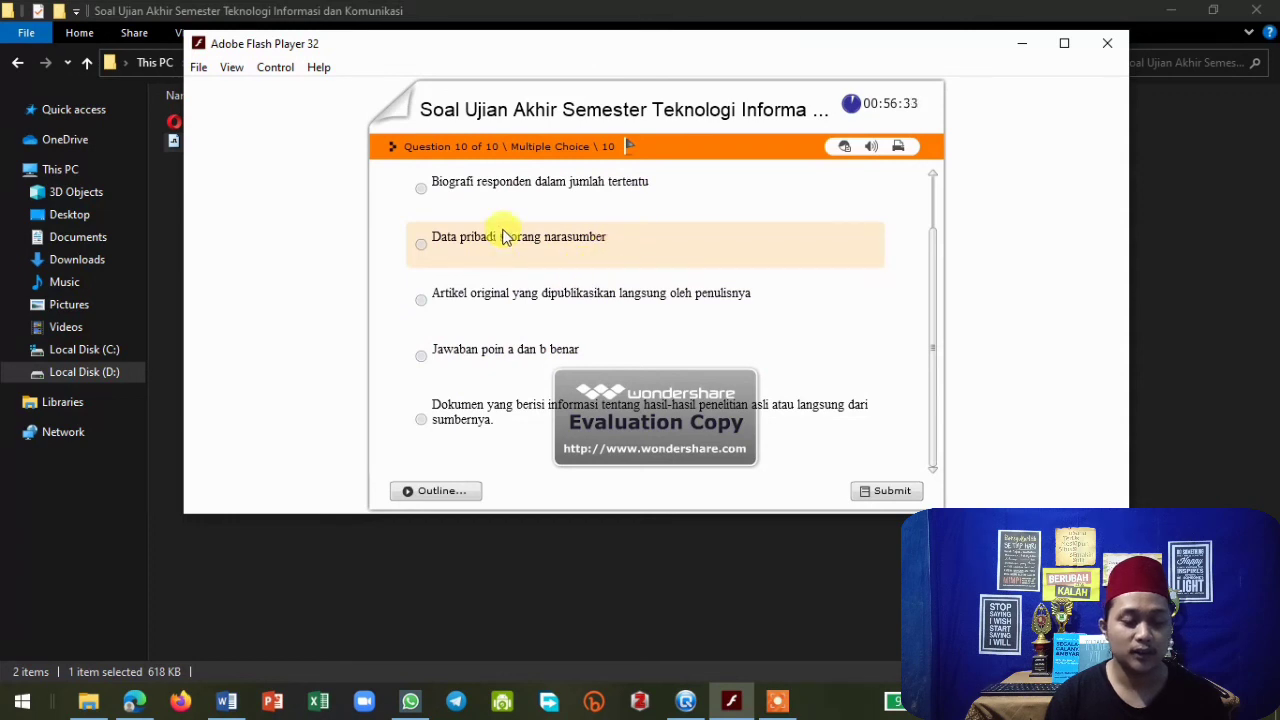
scroll(508, 214, "up", 1)
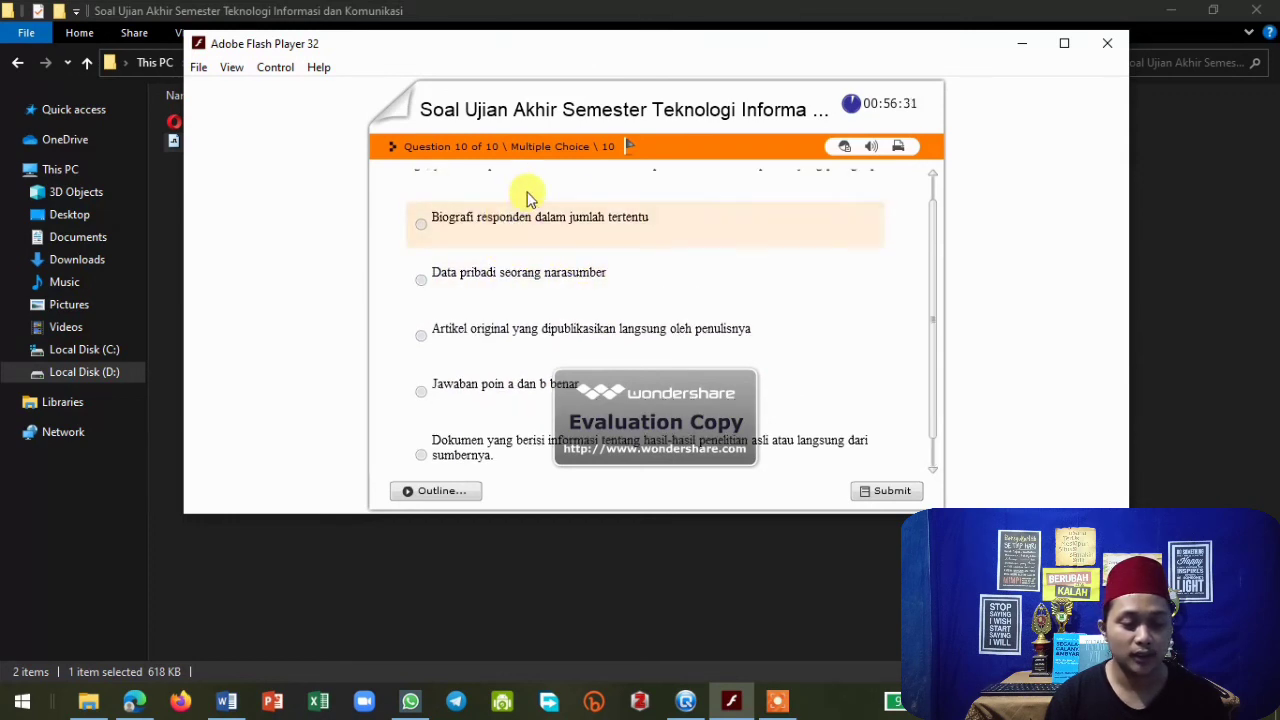
scroll(529, 200, "up", 2)
scroll(580, 225, "down", 3)
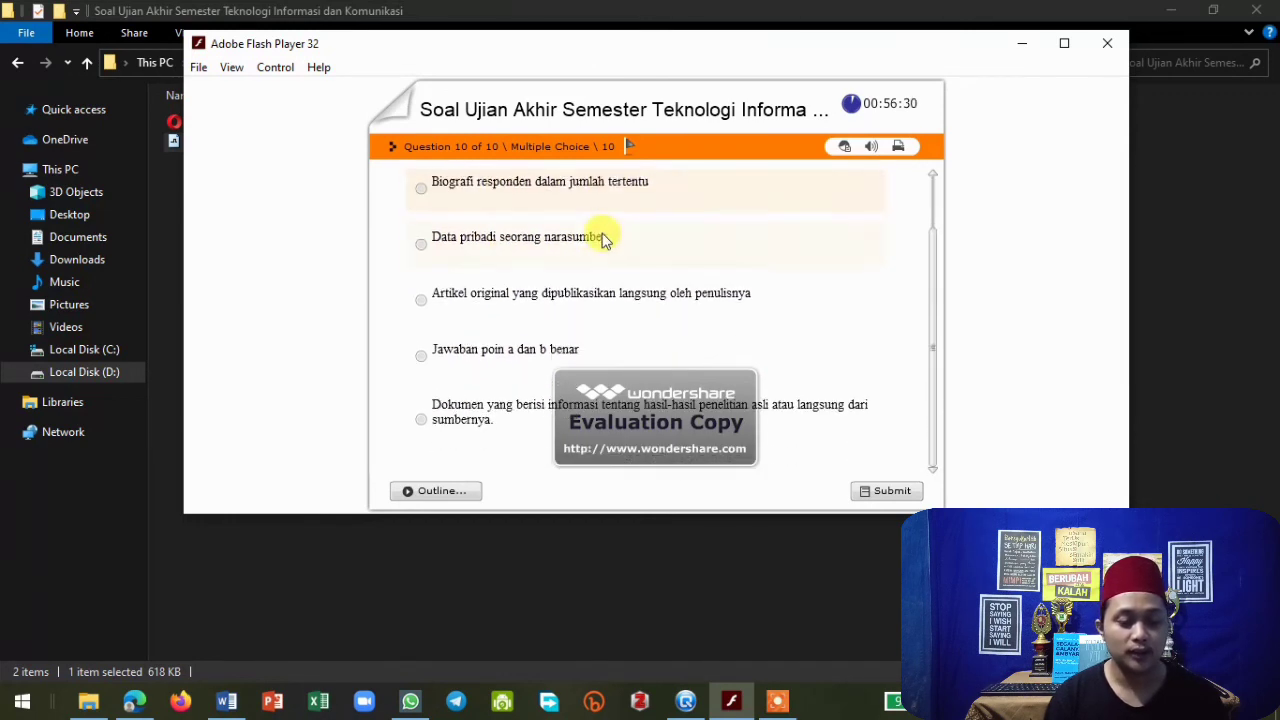
left_click(424, 357)
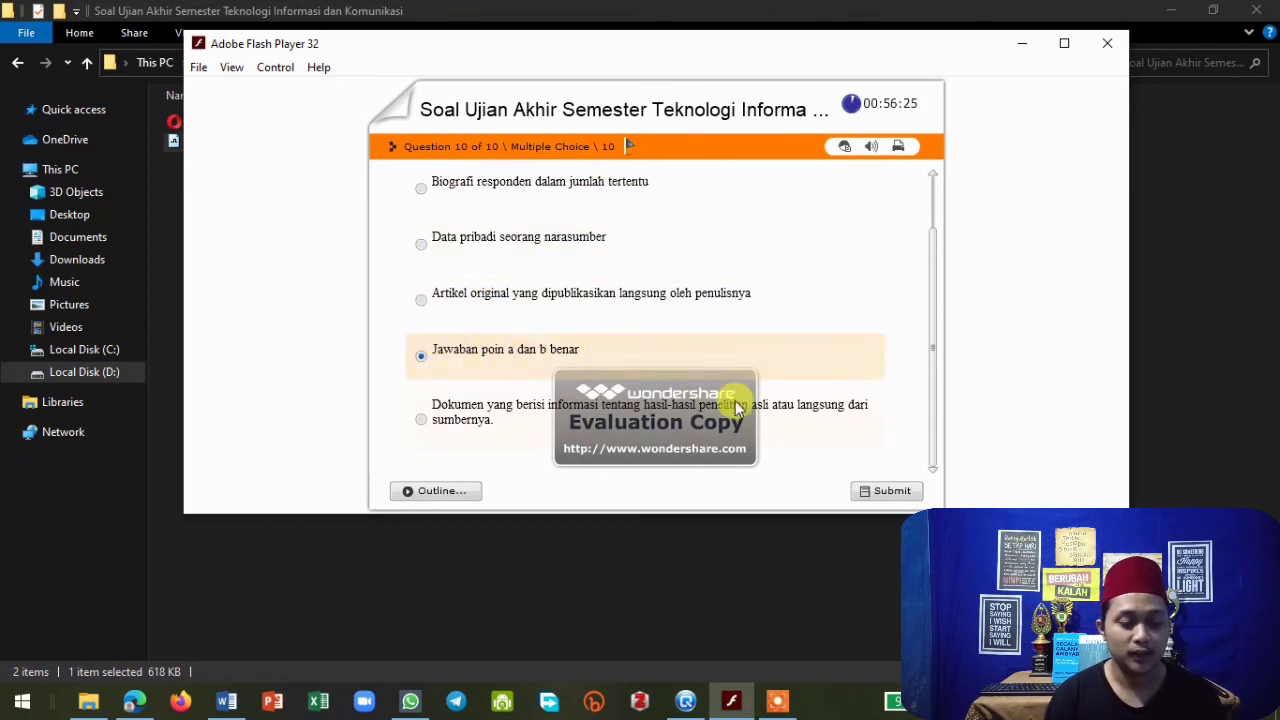
left_click(878, 488)
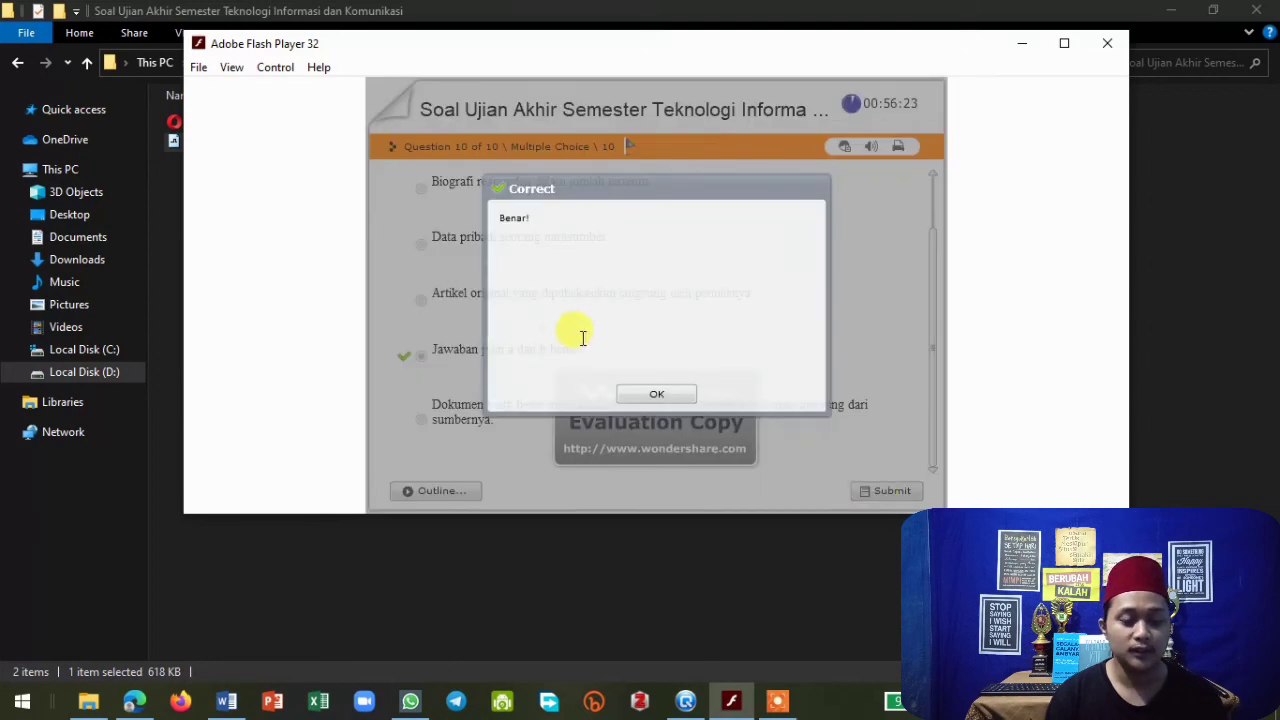
left_click(657, 393)
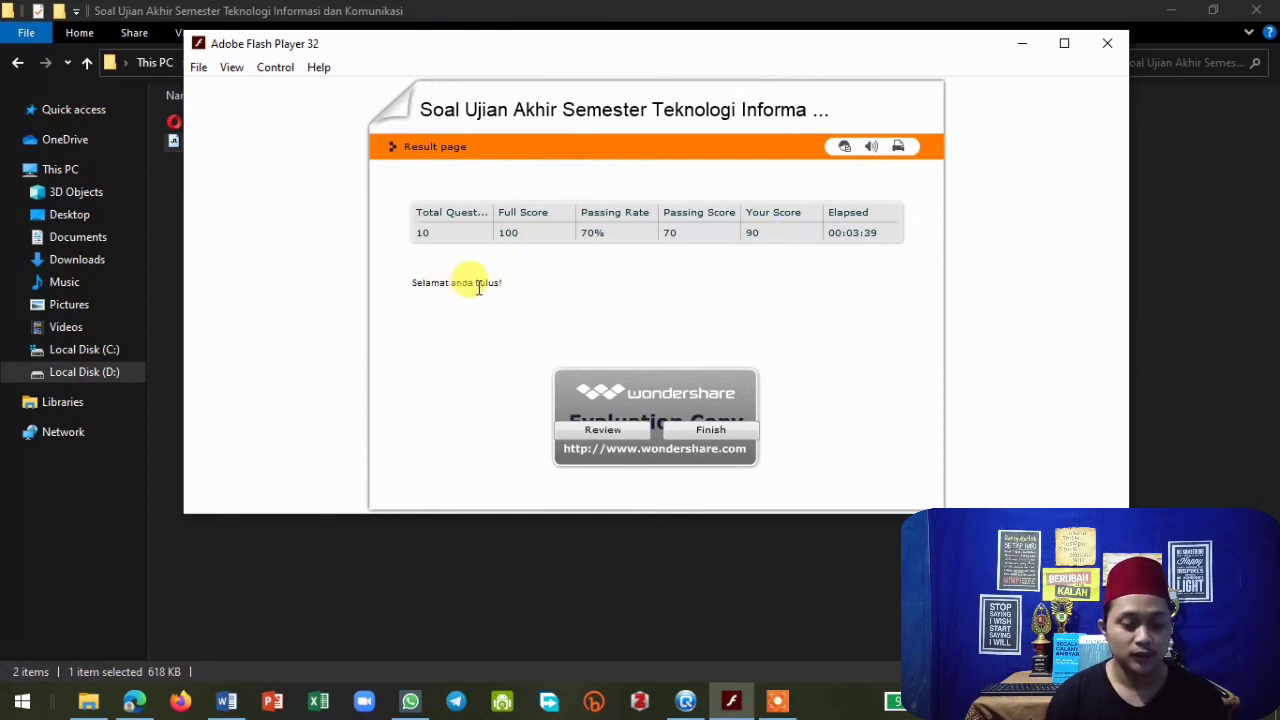
Finish the quiz from the result page, closing the Flash Player window.
left_click(777, 702)
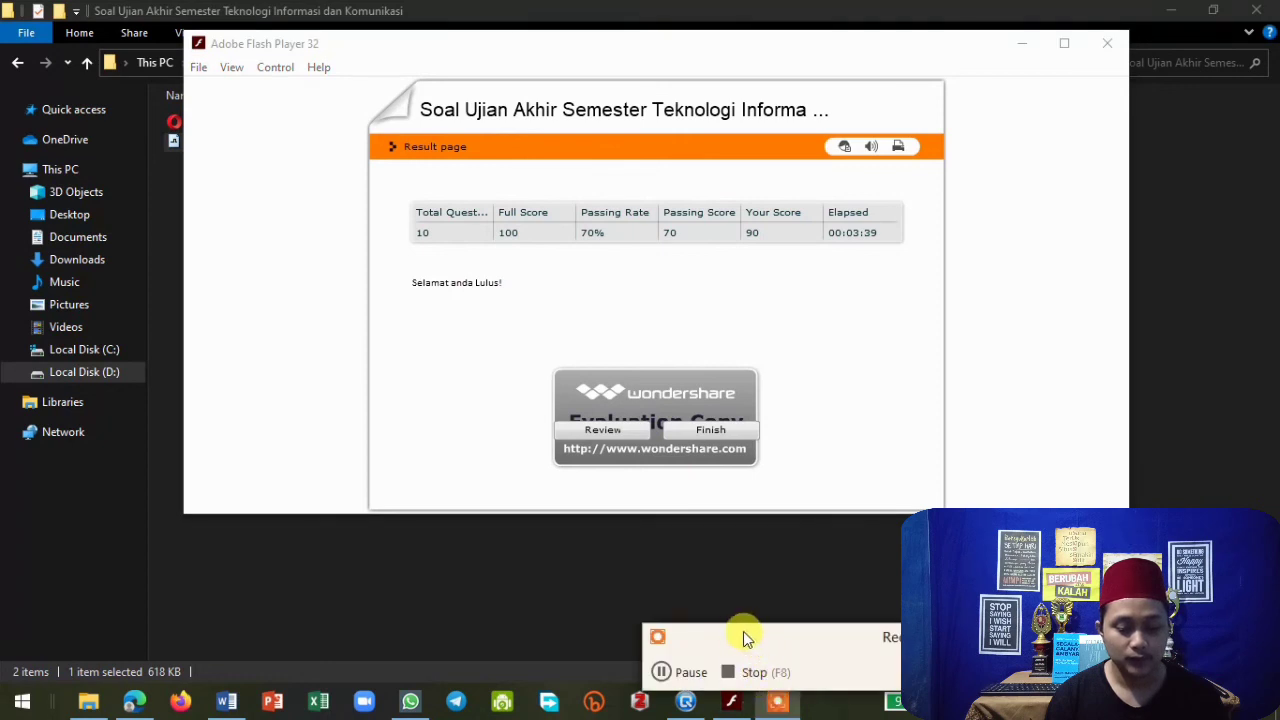
left_click(1140, 637)
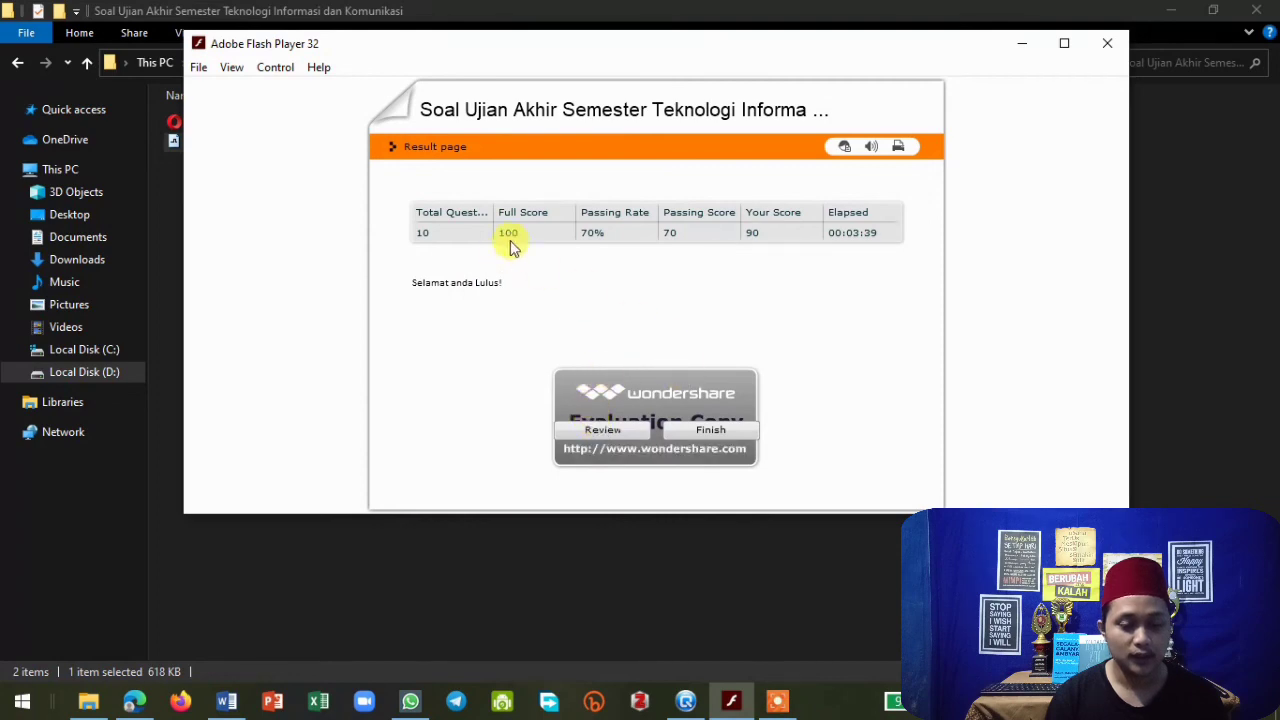
left_click(712, 431)
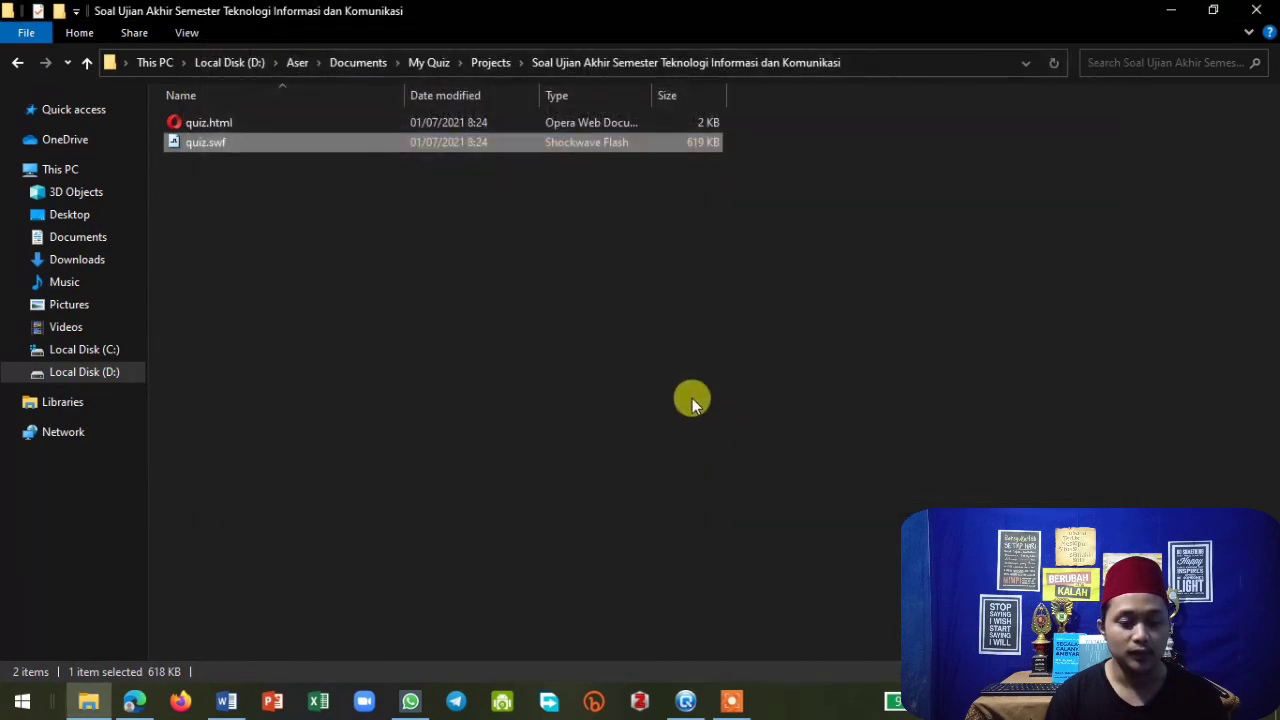